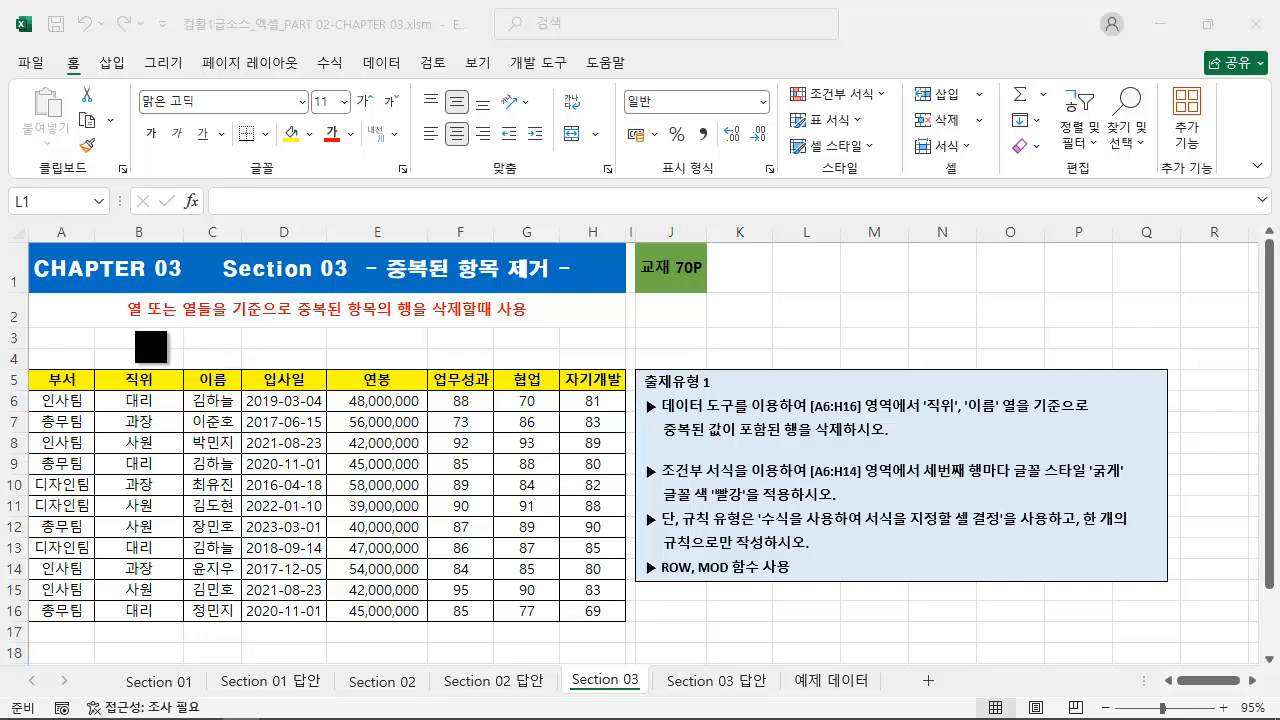
mouse_move(119, 294)
left_mouse_down()
mouse_move(183, 325)
mouse_move(543, 327)
left_mouse_up()
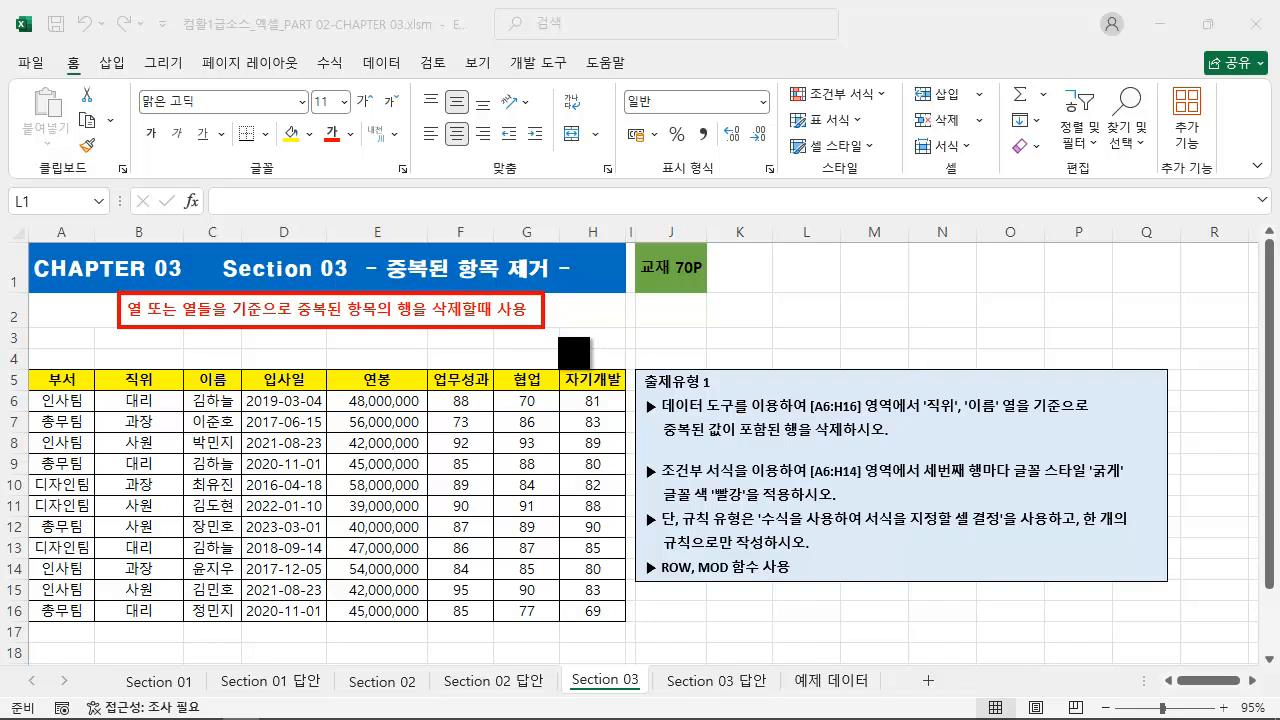
mouse_move(28, 368)
left_mouse_down()
mouse_move(415, 505)
mouse_move(645, 639)
left_mouse_up()
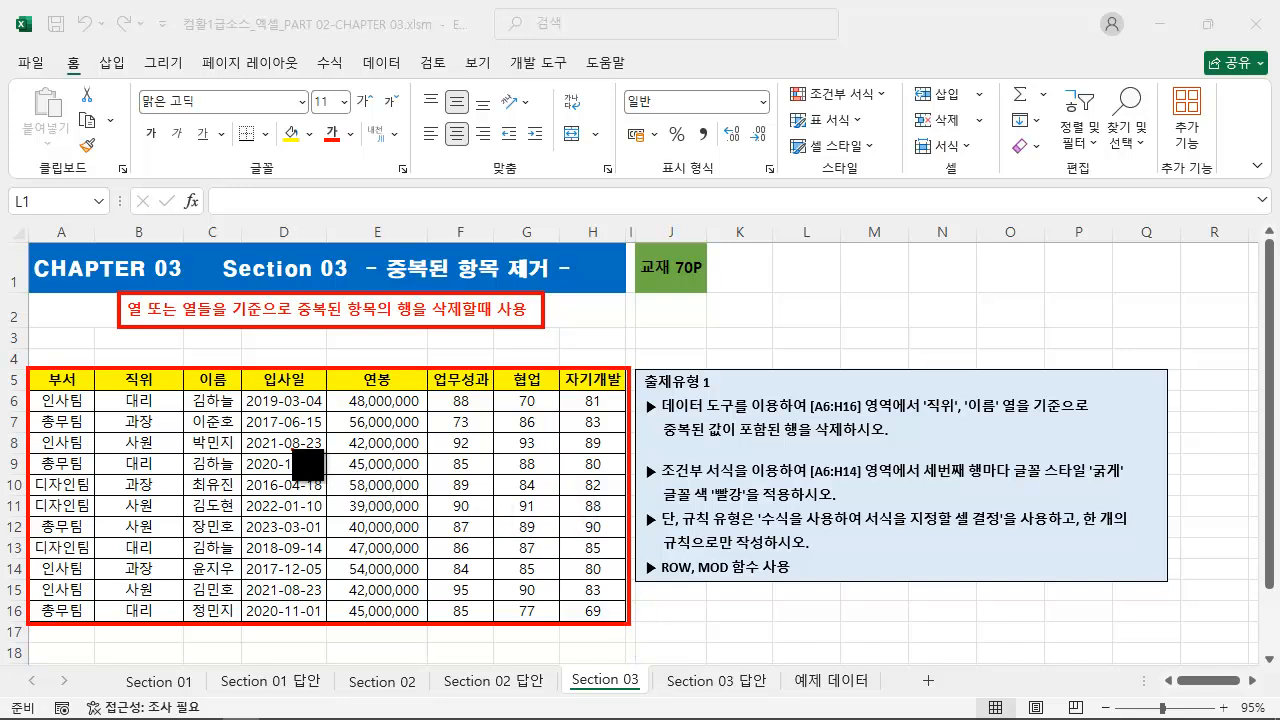
left_click_drag(118, 388, 240, 388)
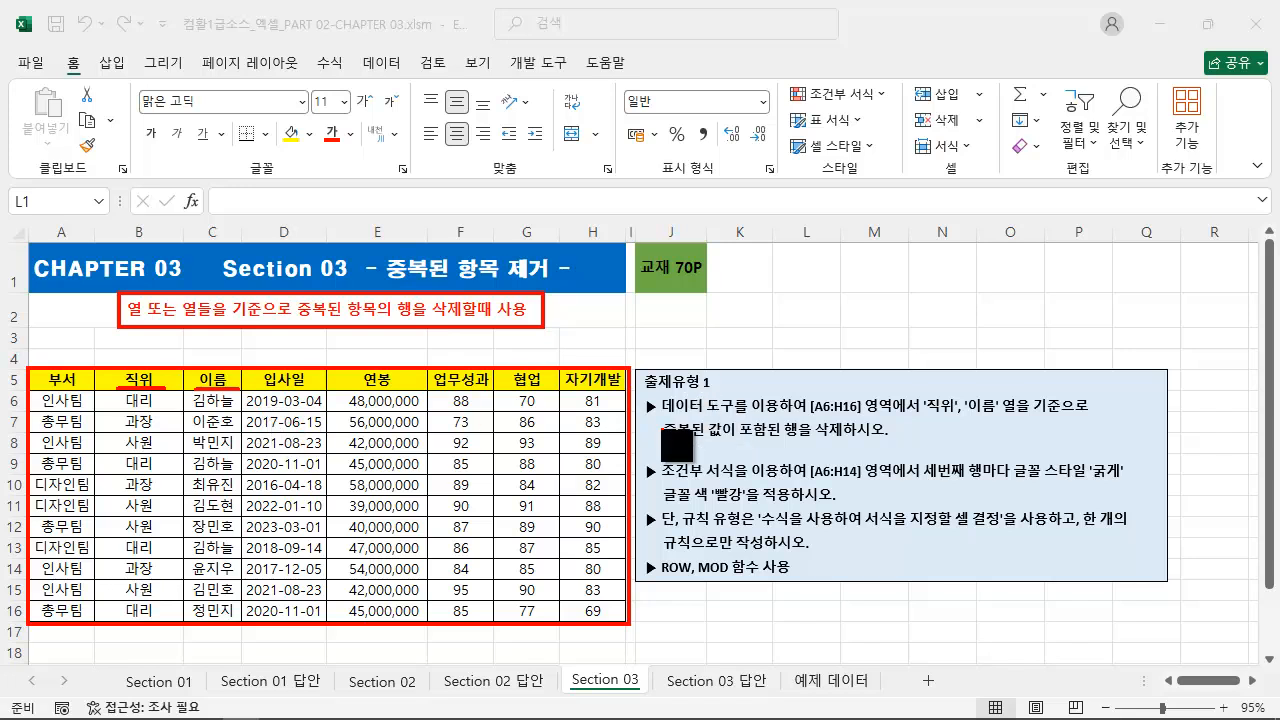
left_click_drag(641, 420, 1111, 421)
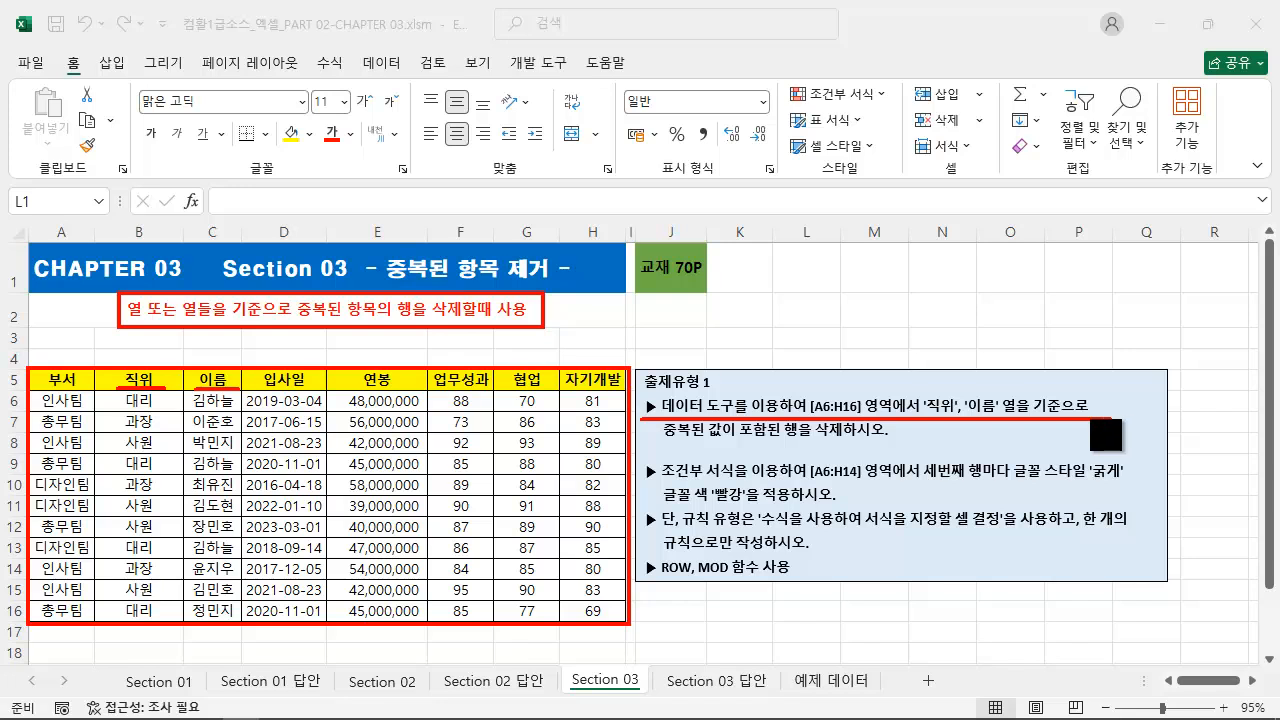
left_click_drag(918, 391, 999, 423)
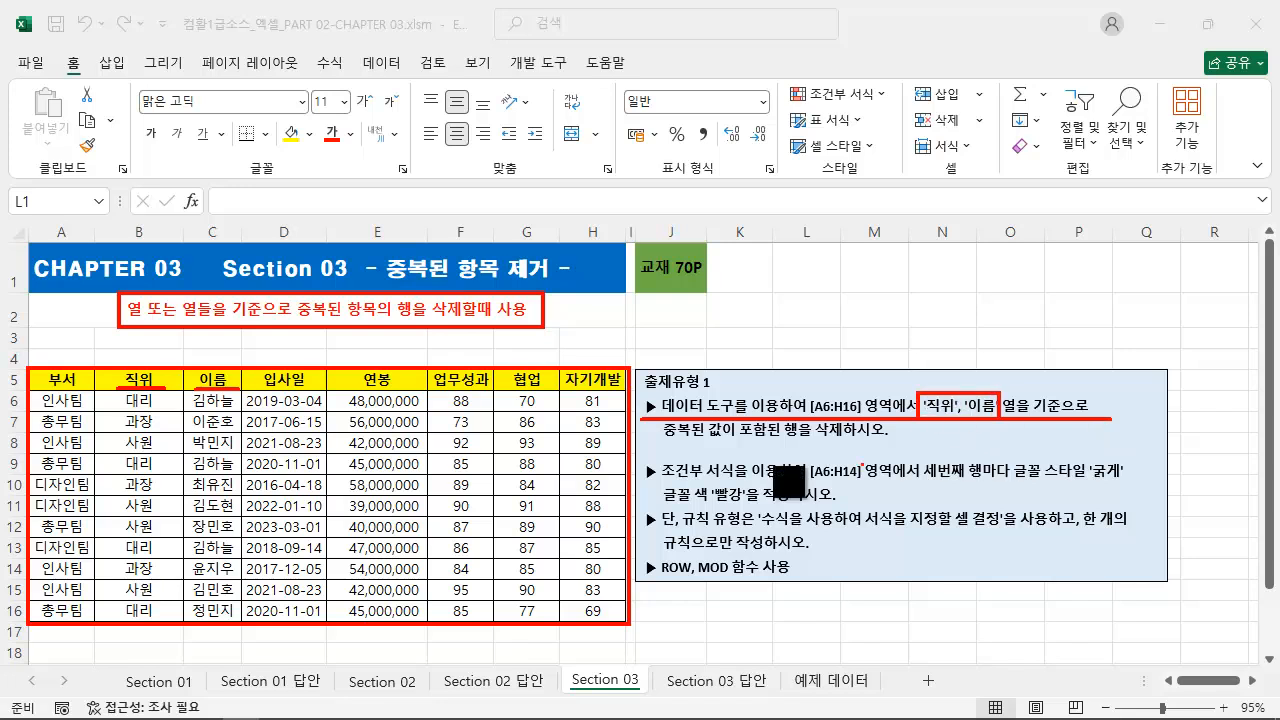
left_click_drag(649, 440, 890, 440)
key("Escape")
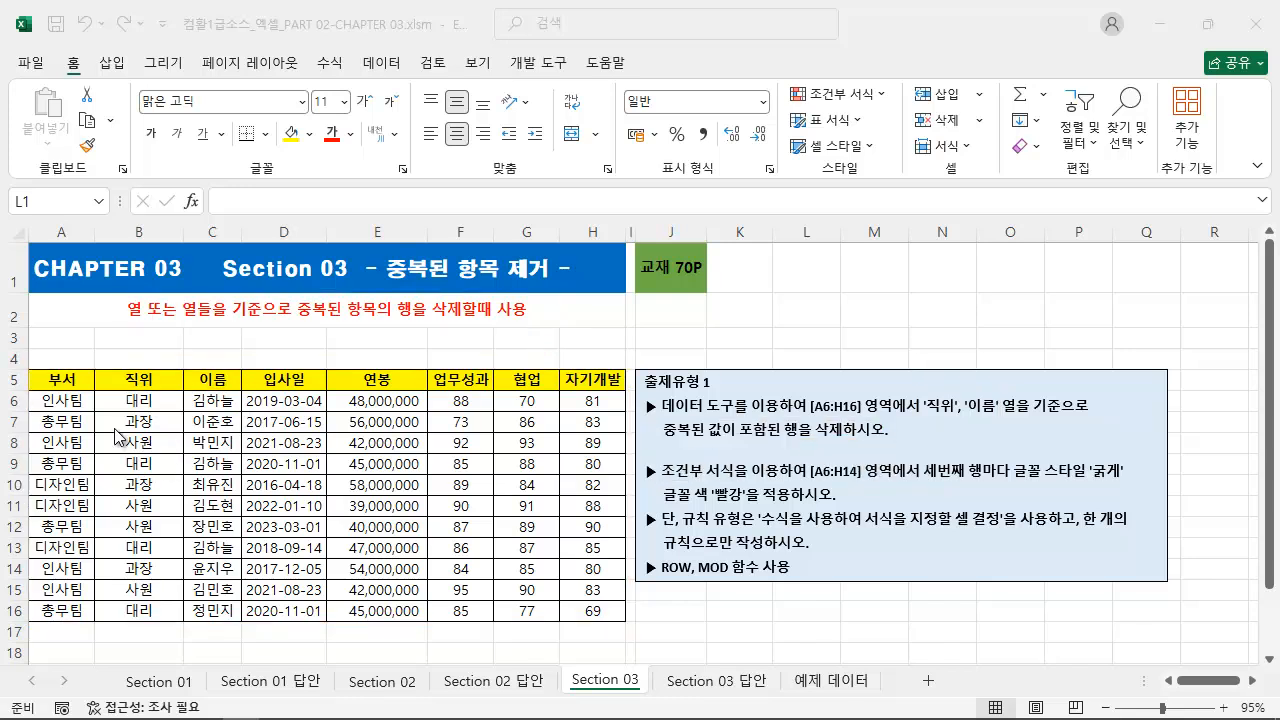
Step: Fill the table rows A6:H6, A9:H9 and A13:H13 with the lightest blue theme color
left_click_drag(66, 400, 595, 402)
left_click(311, 133)
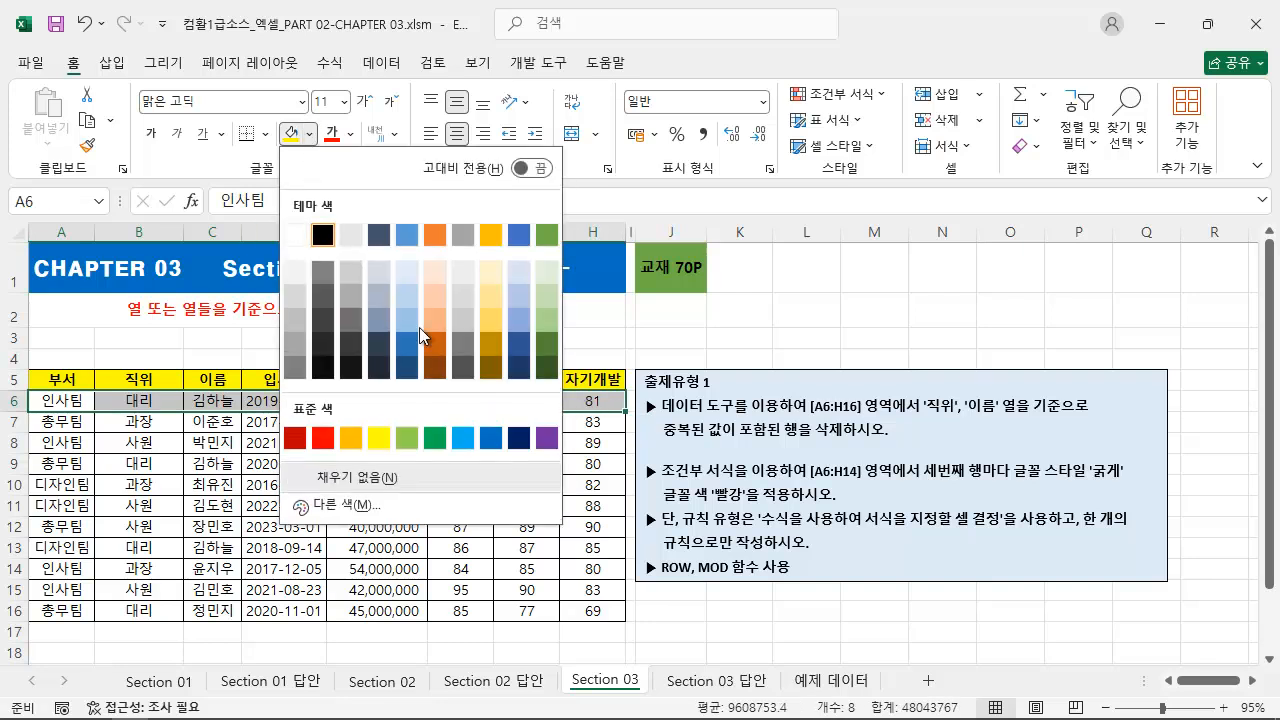
left_click(411, 274)
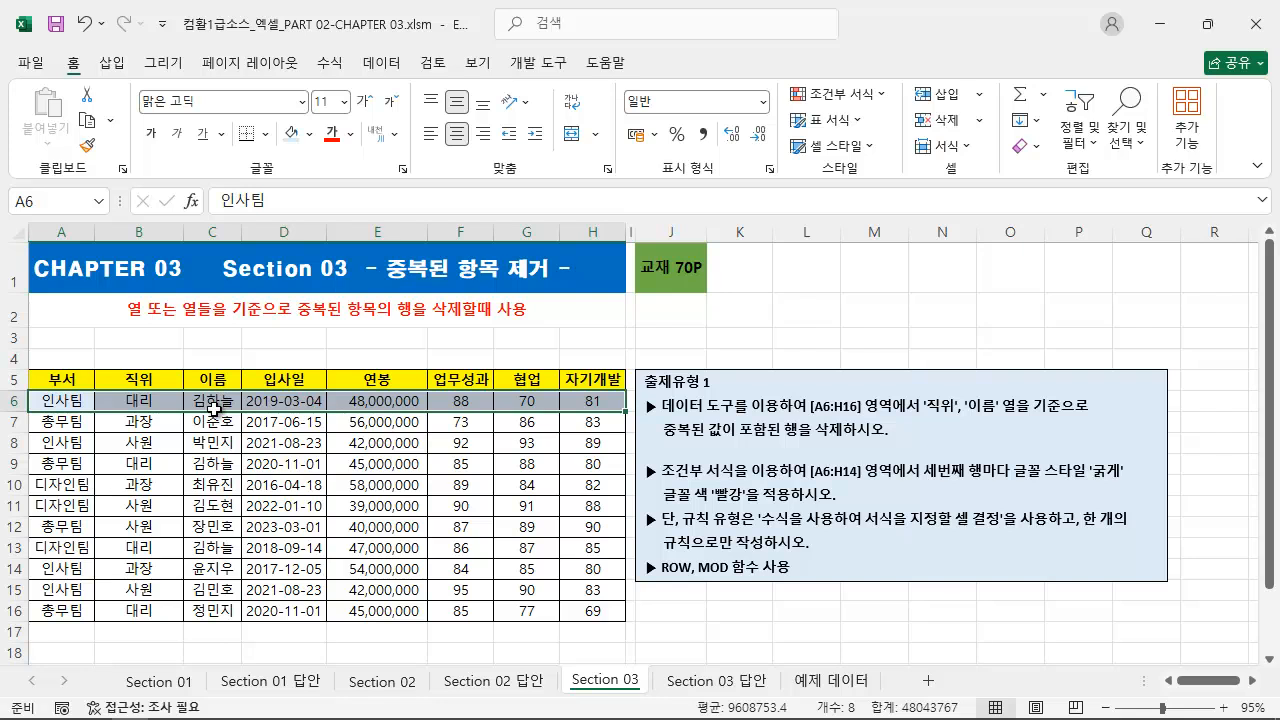
left_click(160, 404)
left_click(205, 402)
left_click_drag(75, 463, 577, 463)
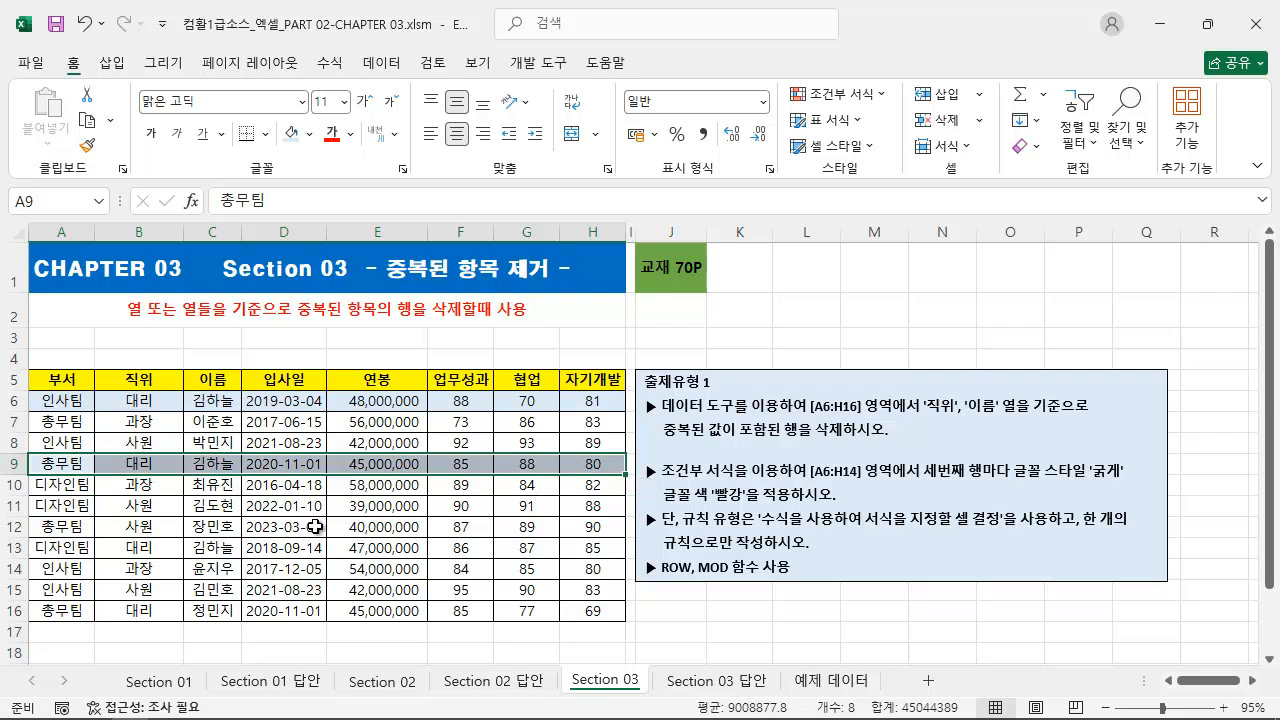
left_click_drag(62, 548, 600, 548)
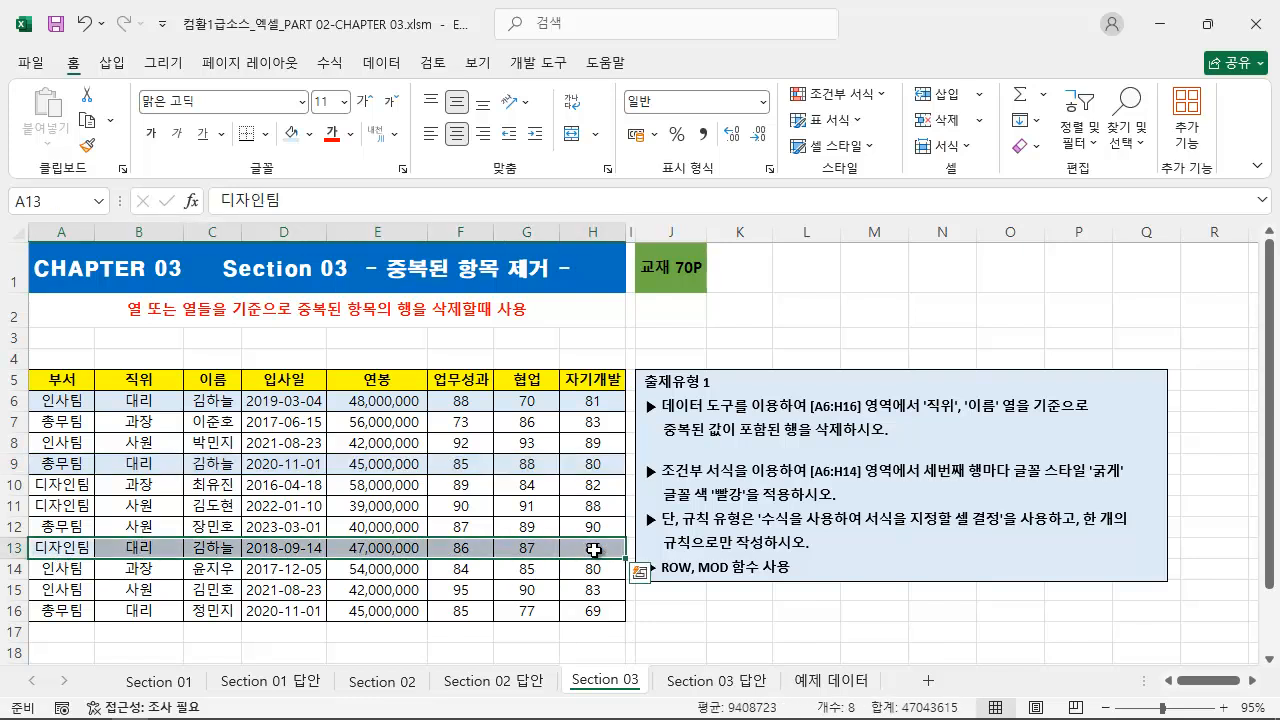
left_click(540, 340)
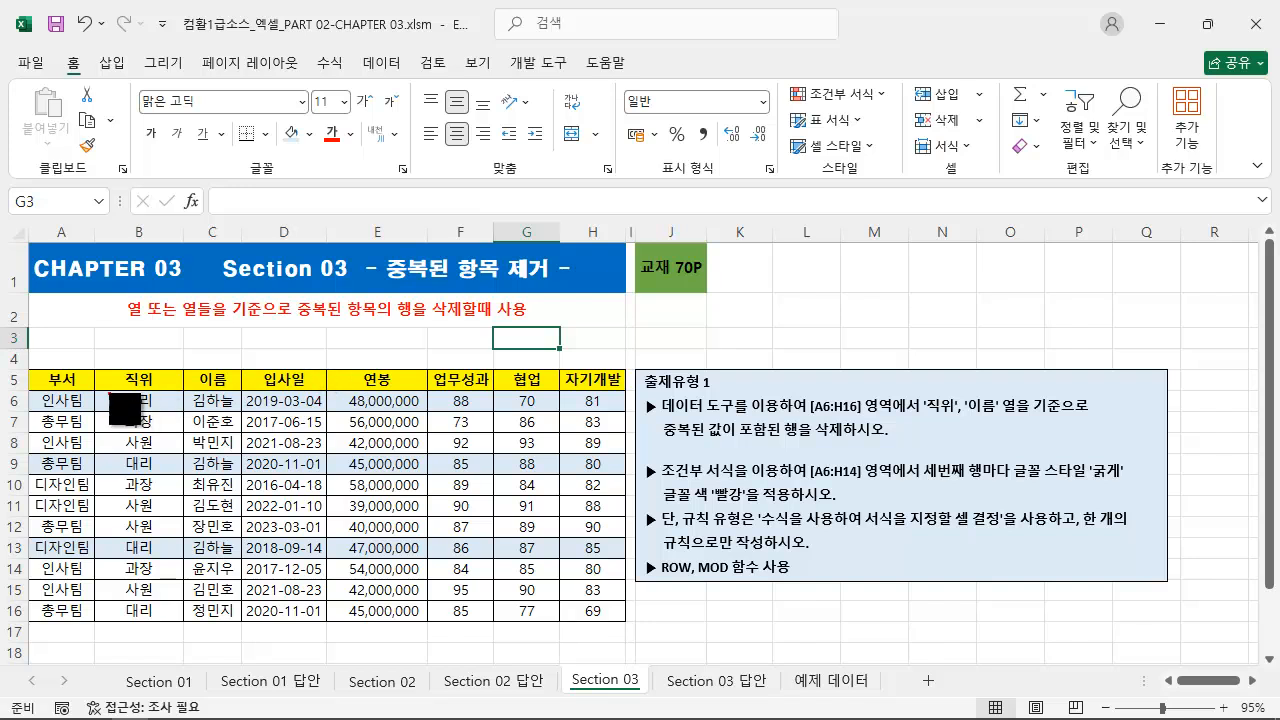
left_click_drag(95, 389, 245, 411)
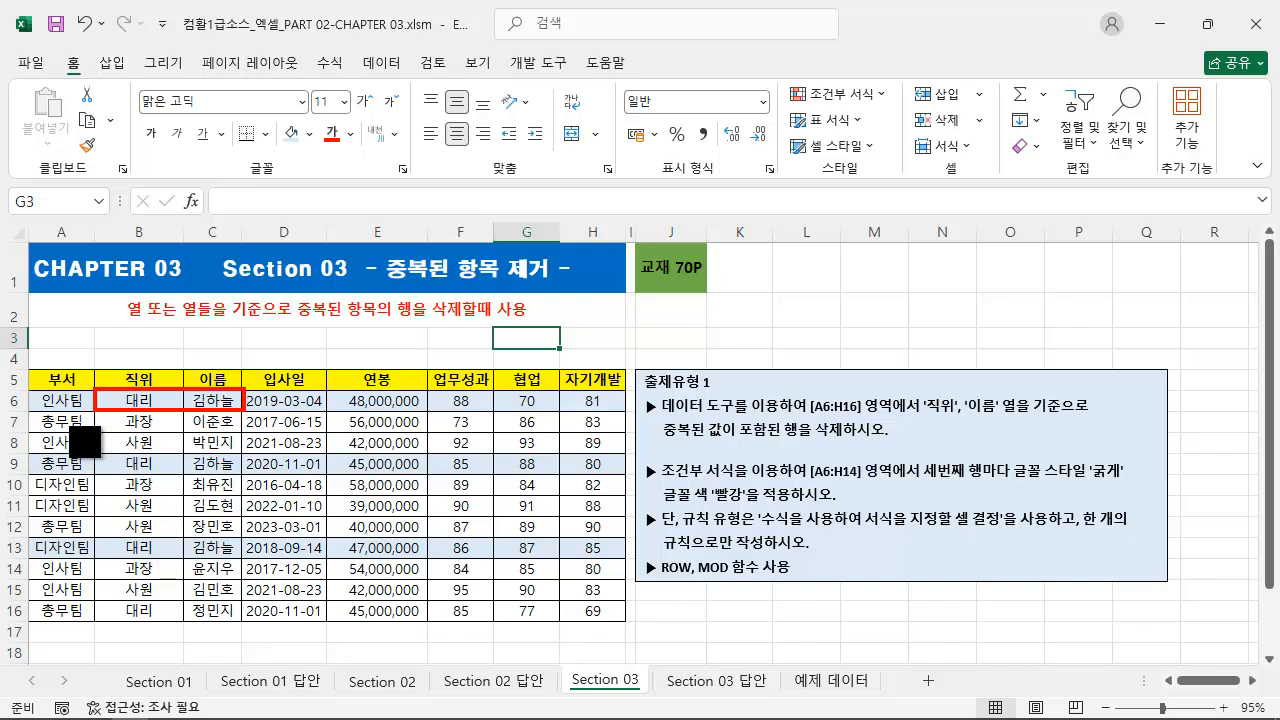
left_click_drag(25, 391, 626, 410)
left_click_drag(30, 455, 626, 476)
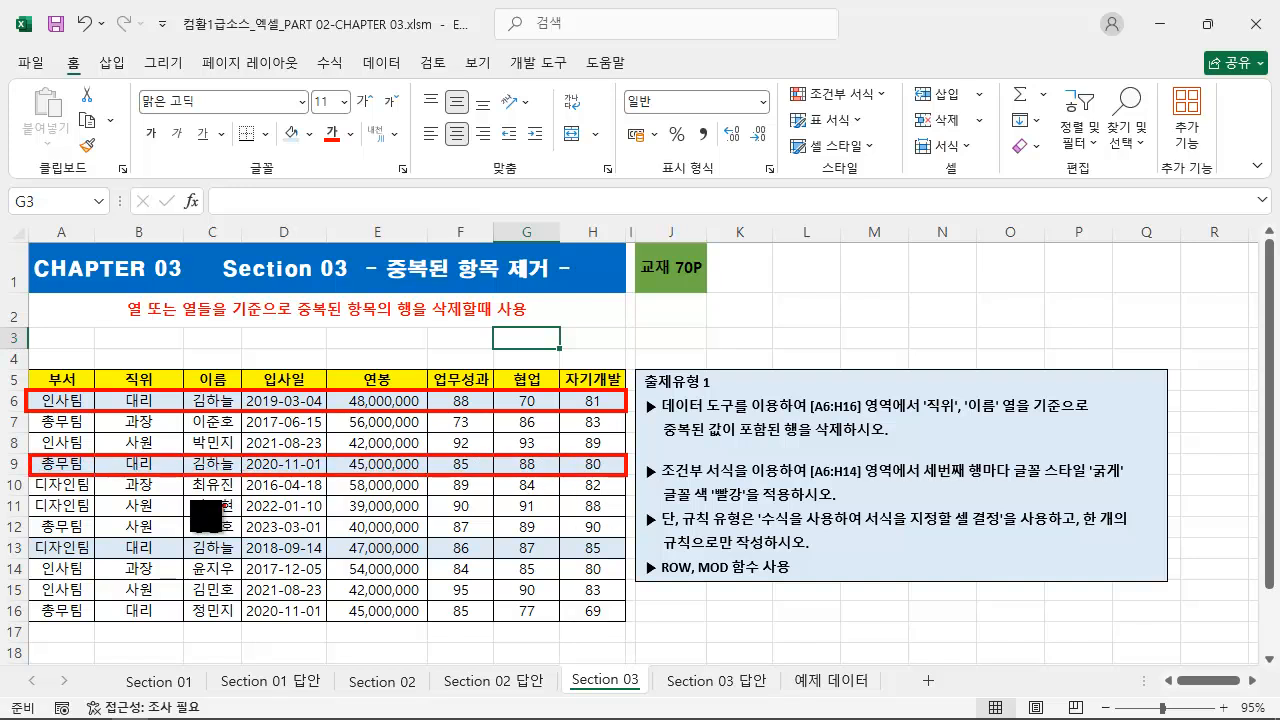
mouse_move(36, 540)
left_mouse_down()
mouse_move(650, 578)
mouse_move(635, 583)
left_mouse_up()
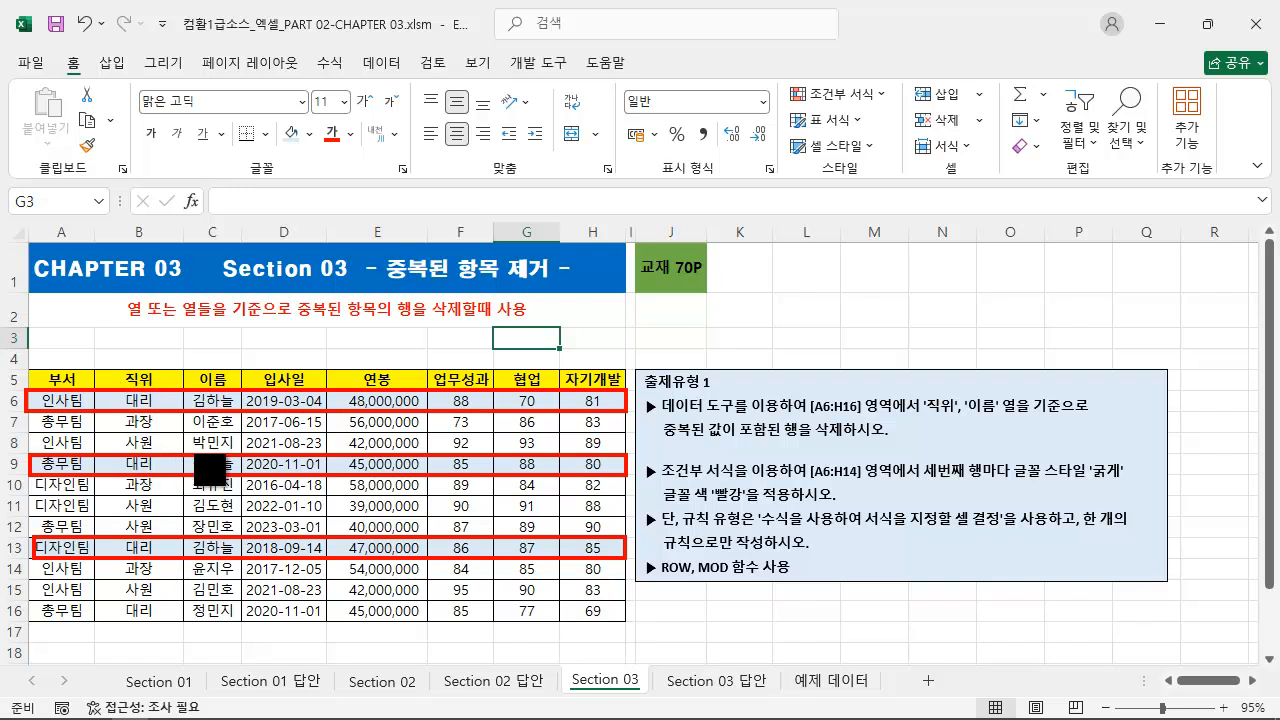
mouse_move(313, 437)
left_mouse_down()
mouse_move(143, 577)
mouse_move(116, 580)
left_mouse_up()
mouse_move(320, 432)
left_mouse_down()
mouse_move(252, 512)
mouse_move(142, 603)
left_mouse_up()
left_click_drag(125, 438, 368, 594)
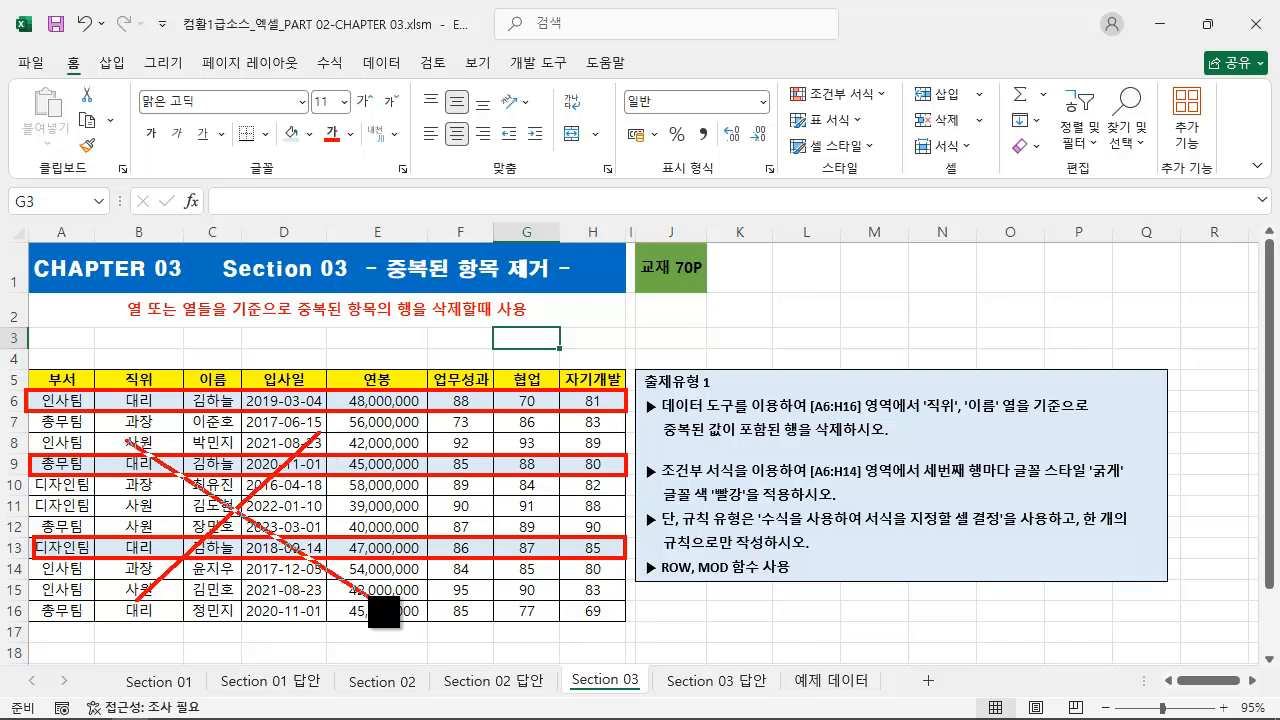
left_click_drag(99, 347, 117, 384)
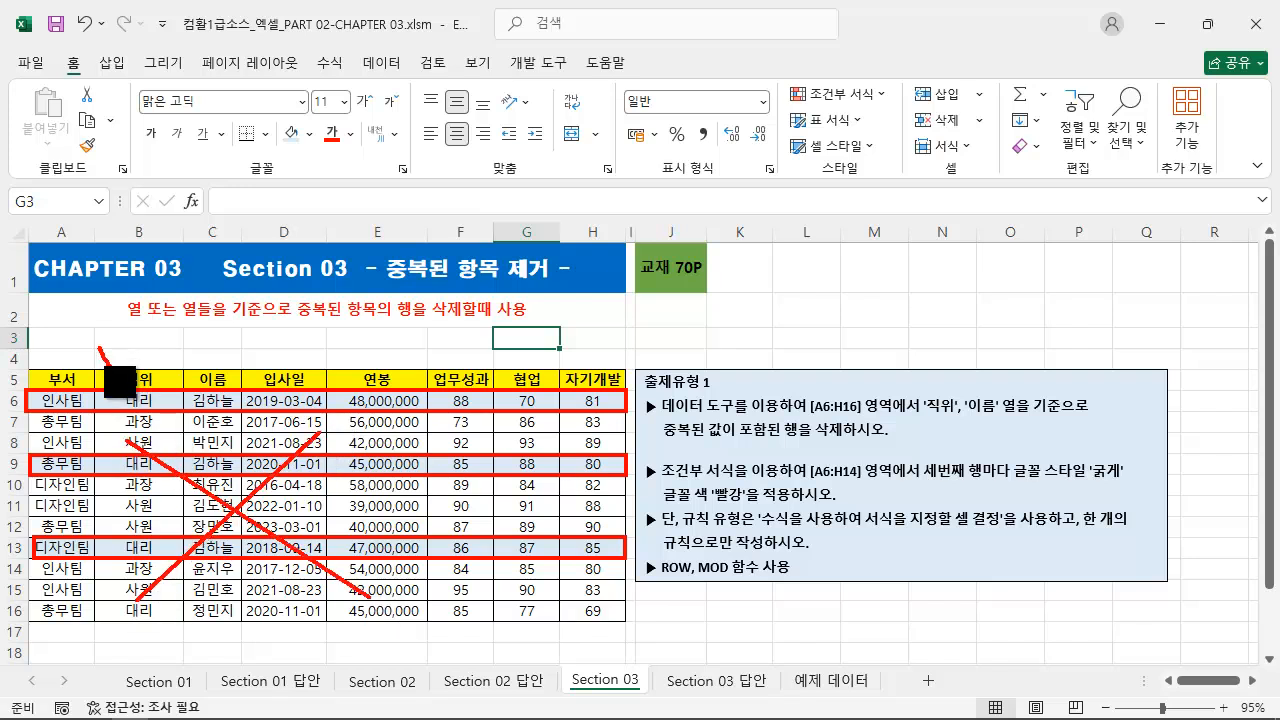
key("ctrl+z")
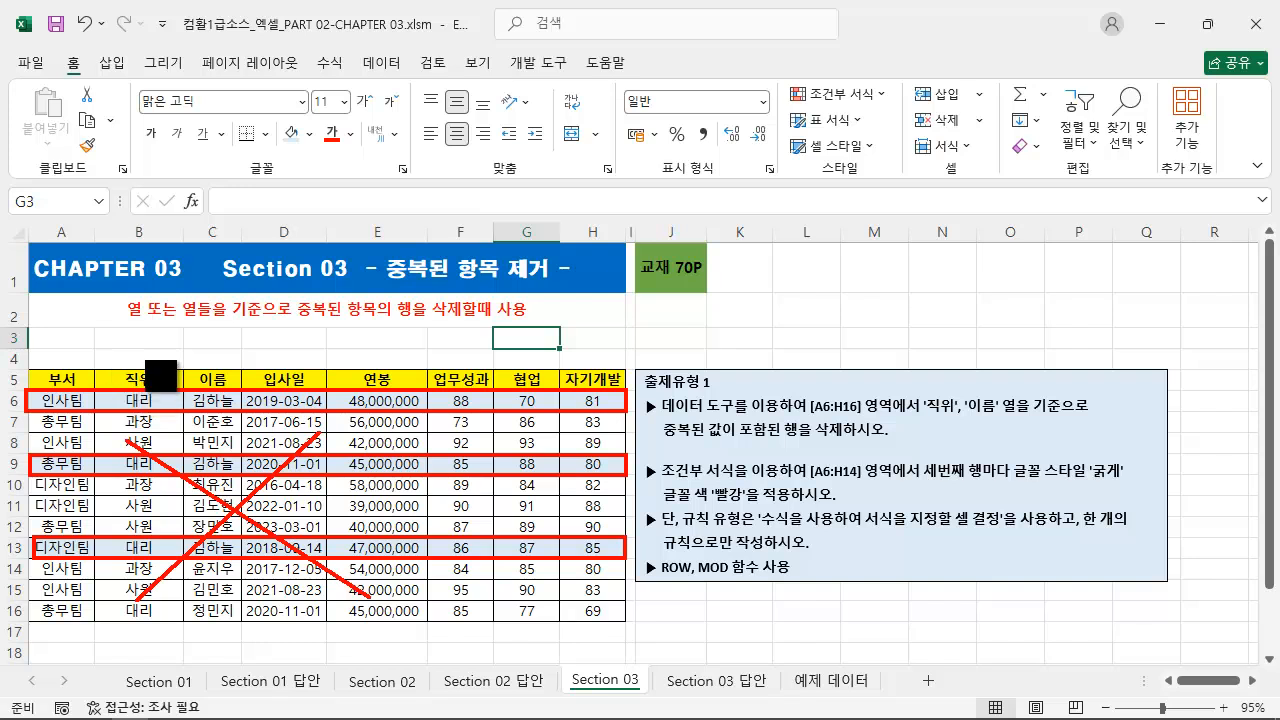
left_click_drag(91, 333, 100, 383)
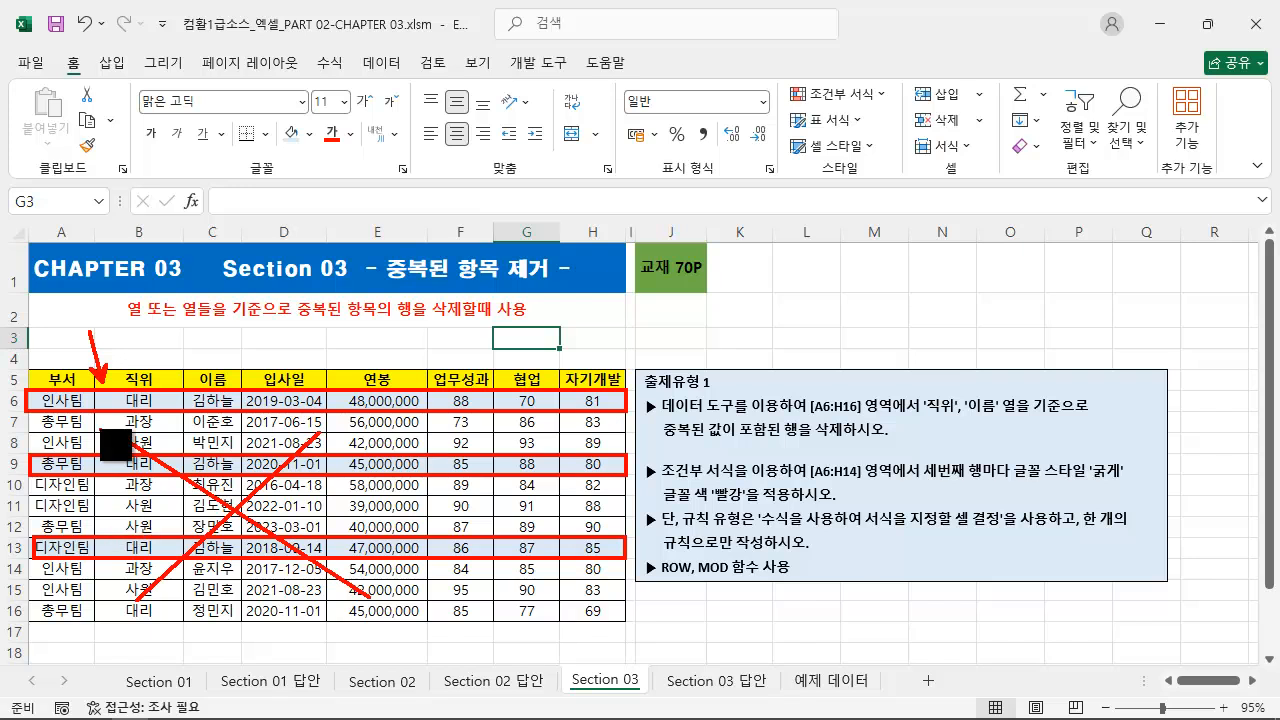
key("Escape")
left_click_drag(75, 402, 74, 604)
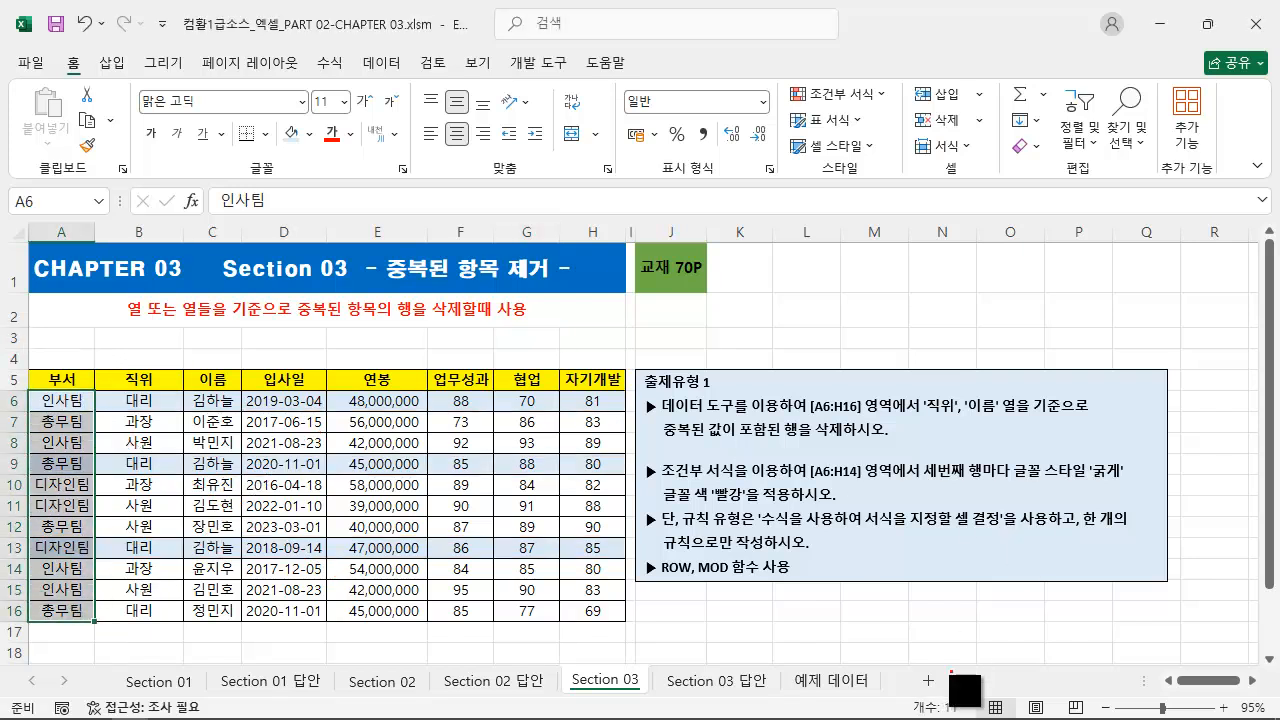
mouse_move(953, 711)
left_mouse_down()
mouse_move(145, 595)
mouse_move(95, 540)
mouse_move(68, 487)
mouse_move(80, 470)
mouse_move(59, 496)
mouse_move(43, 487)
mouse_move(101, 487)
left_mouse_up()
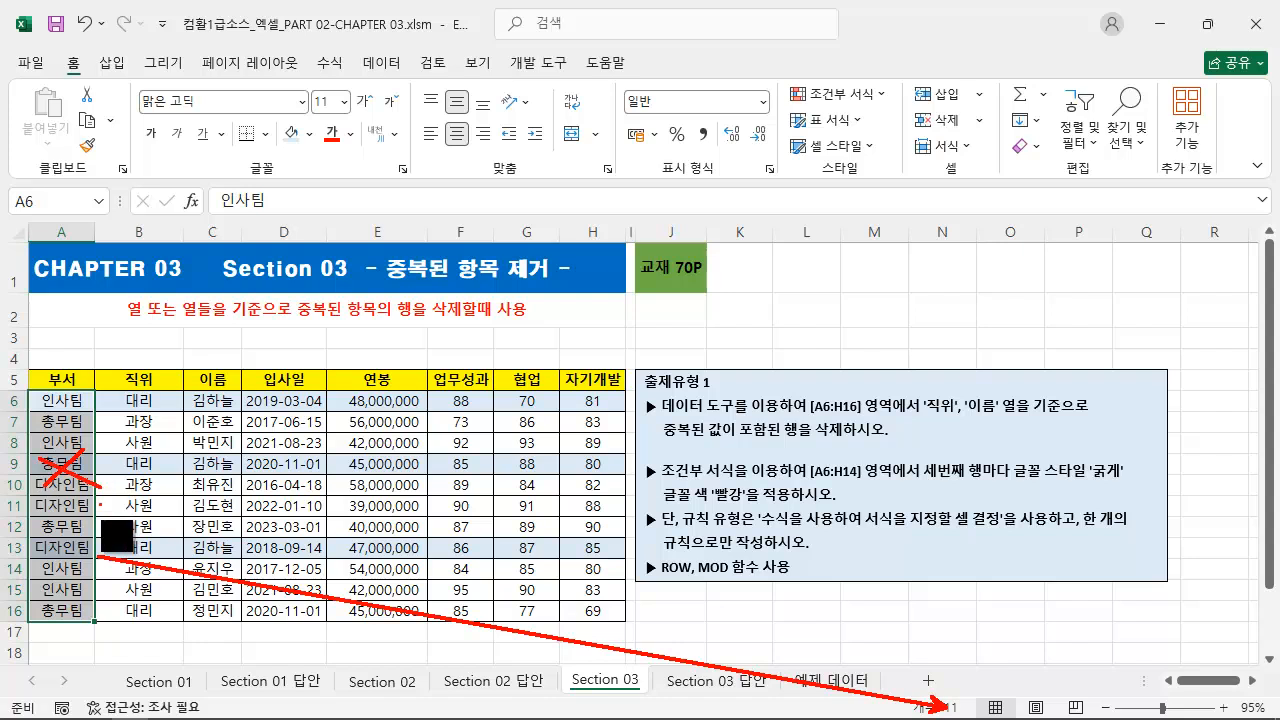
mouse_move(82, 538)
left_mouse_down()
mouse_move(38, 572)
mouse_move(100, 570)
left_mouse_up()
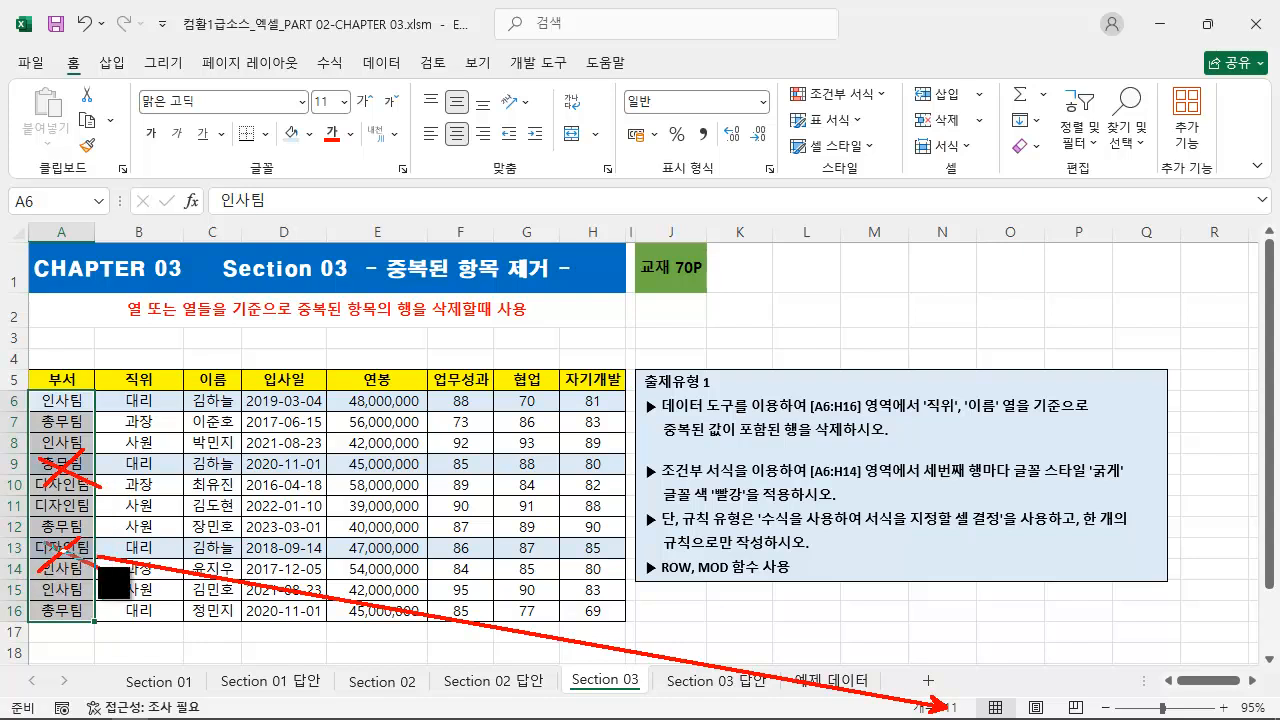
key("Escape")
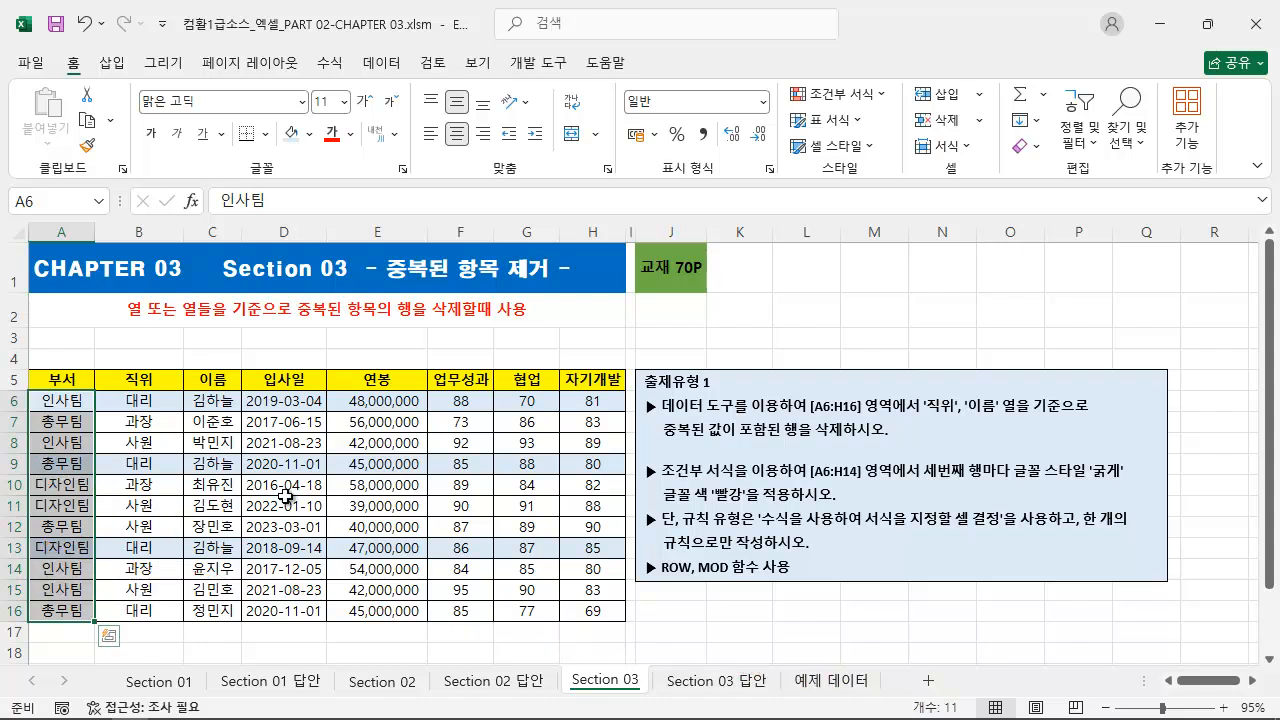
left_click(424, 506)
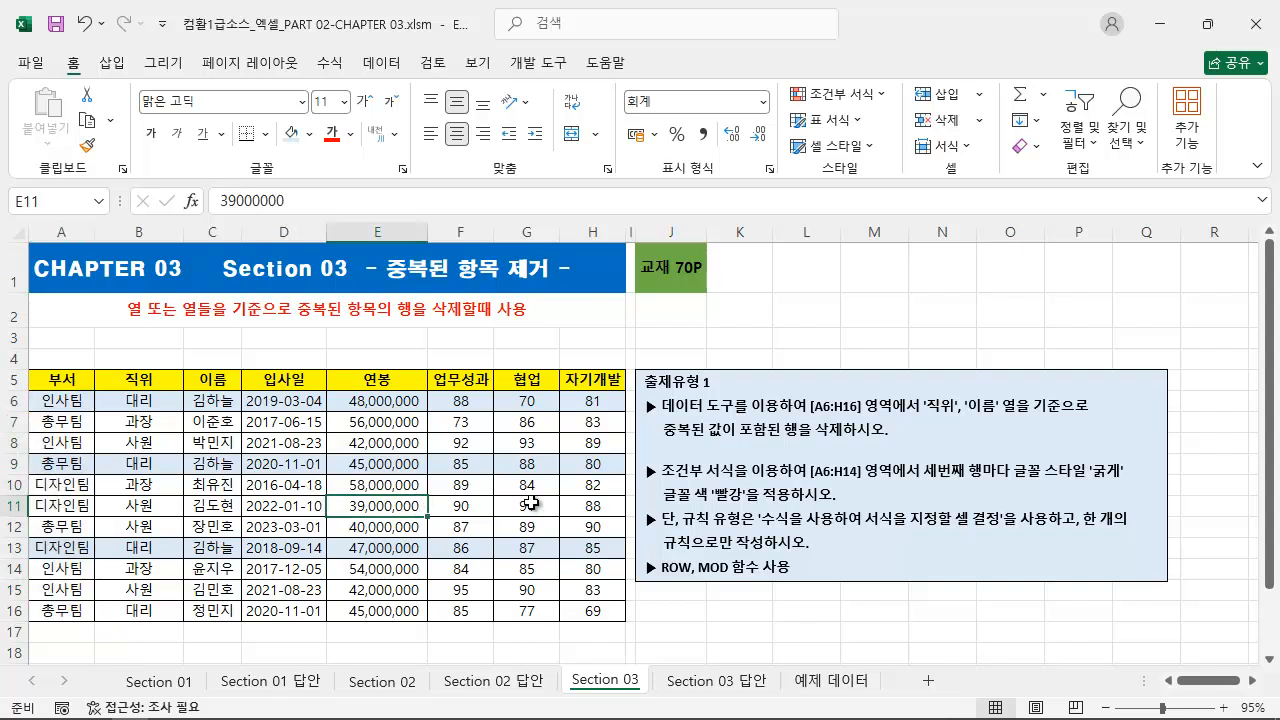
key("ctrl+2")
mouse_move(638, 394)
left_mouse_down()
mouse_move(755, 431)
mouse_move(1108, 446)
left_mouse_up()
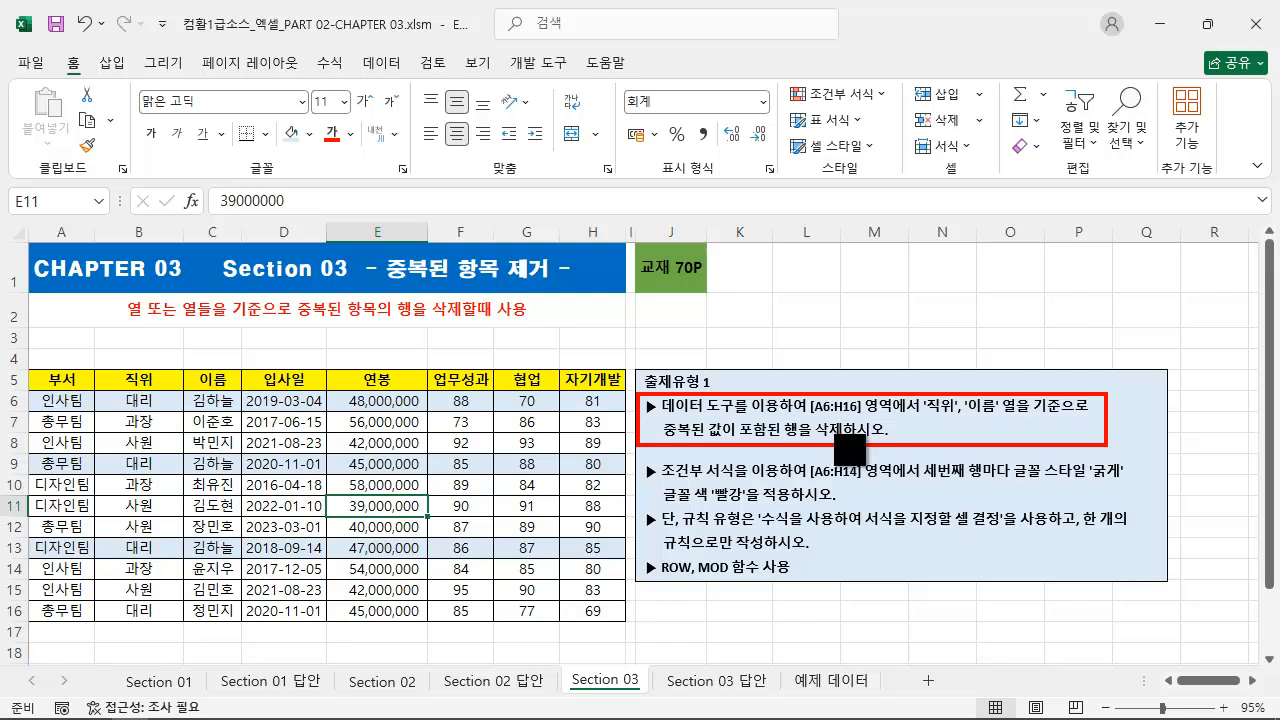
key("Escape")
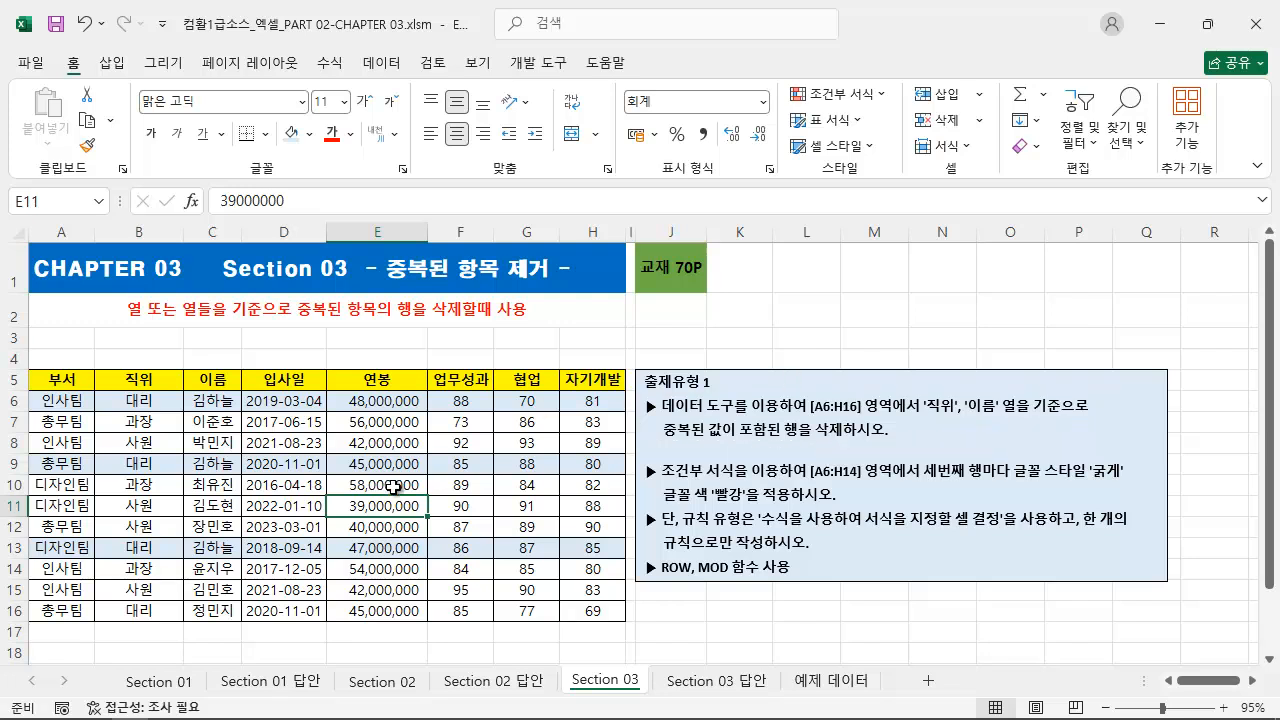
Step: Open the Remove Duplicates settings for the data range A6:H16 and move the dialog clear of the table
left_click(306, 464)
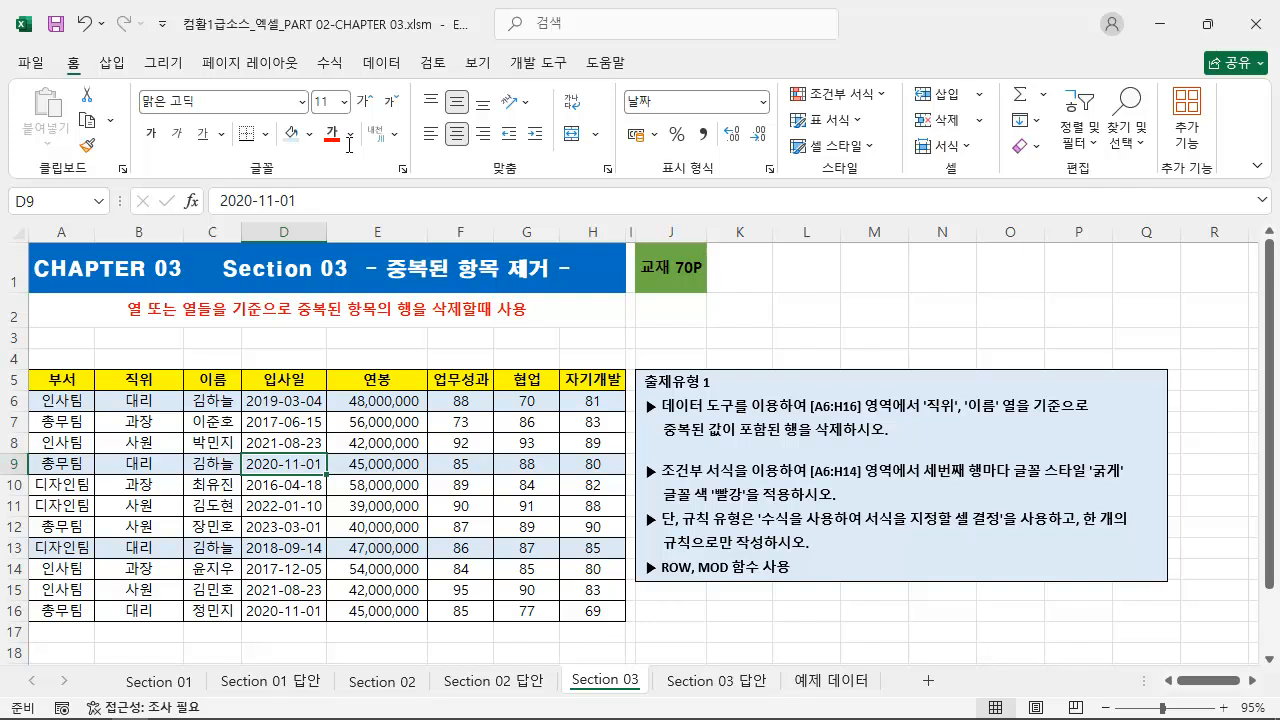
left_click(400, 64)
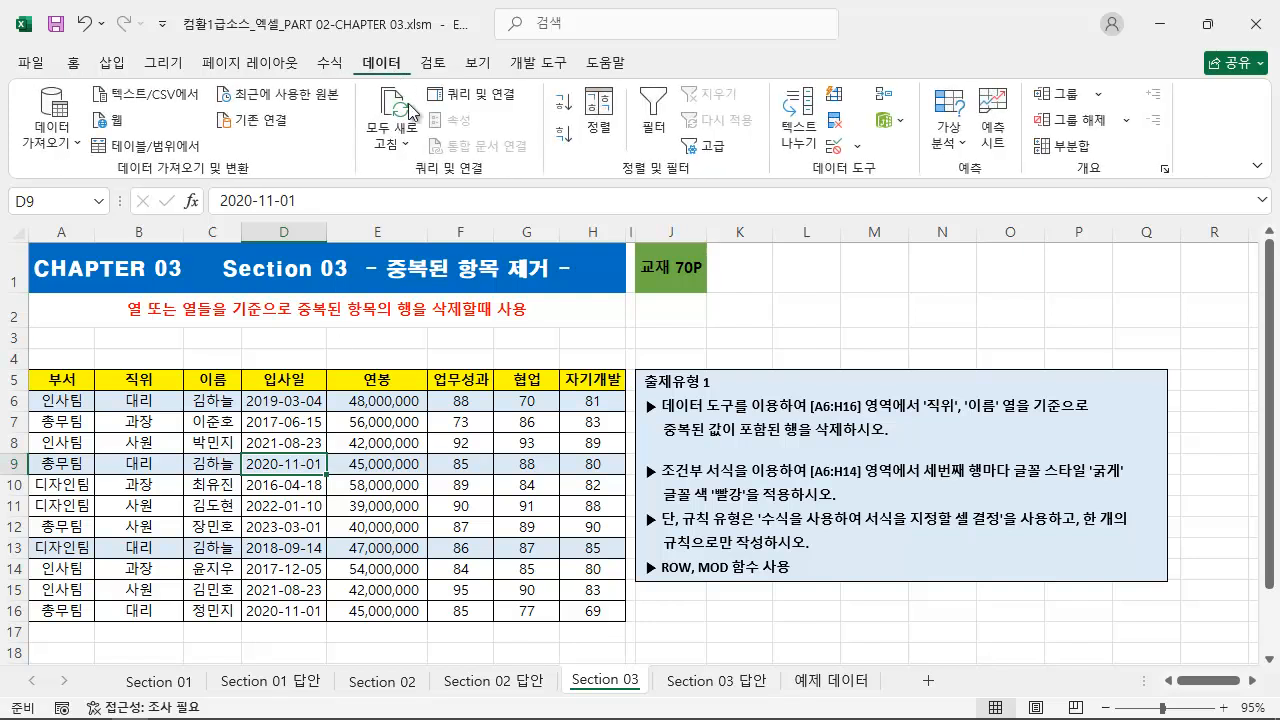
left_click(840, 133)
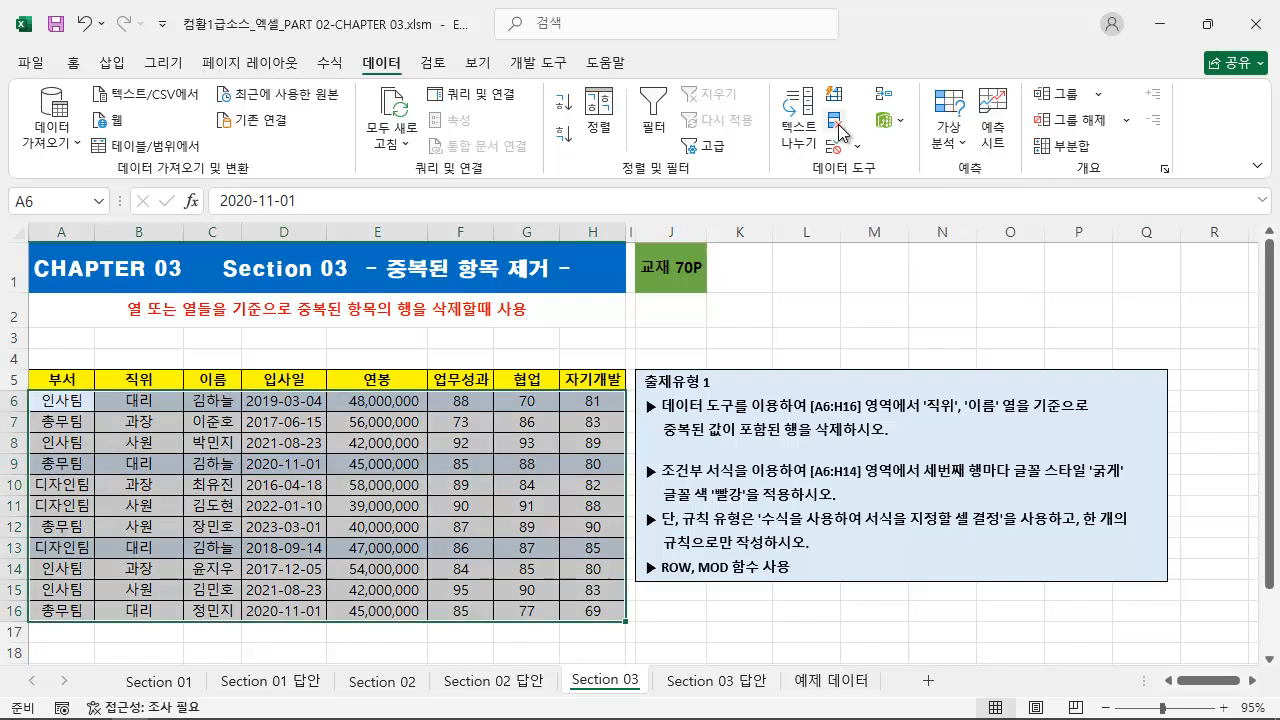
left_click_drag(498, 205, 860, 79)
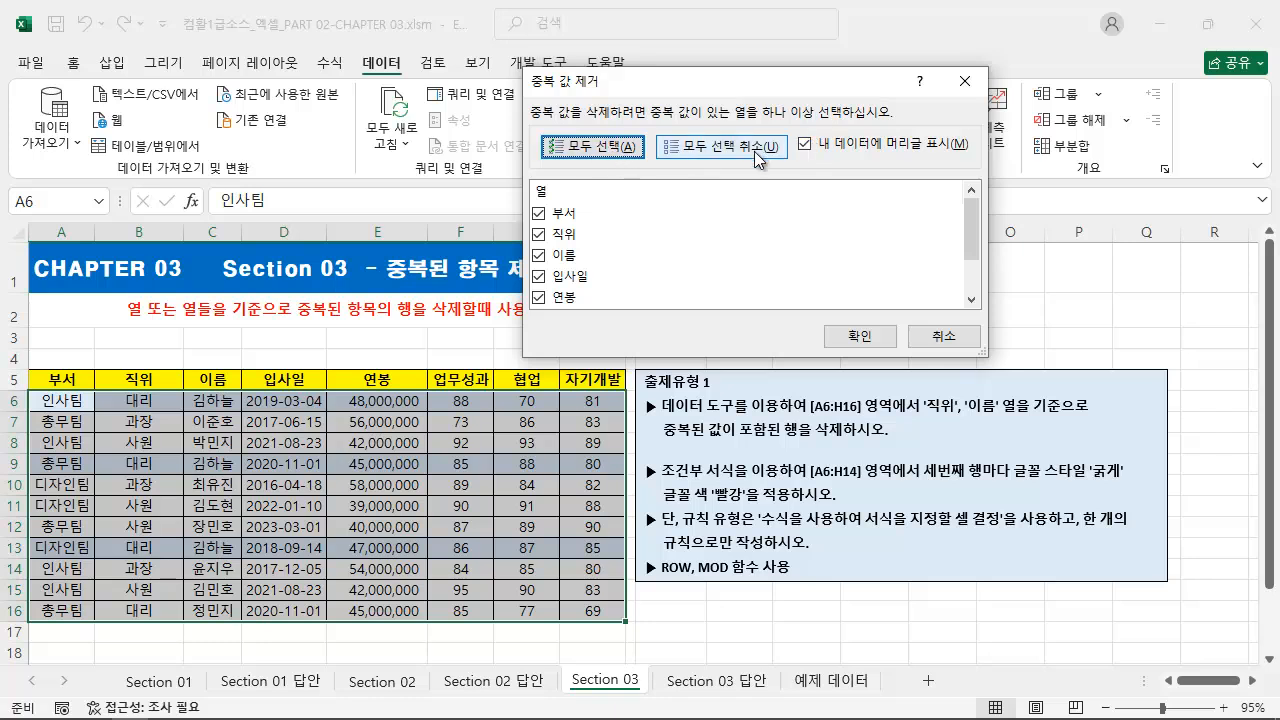
Step: Deselect all columns in the Remove Duplicates dialog and reselect them all
key("ctrl+2")
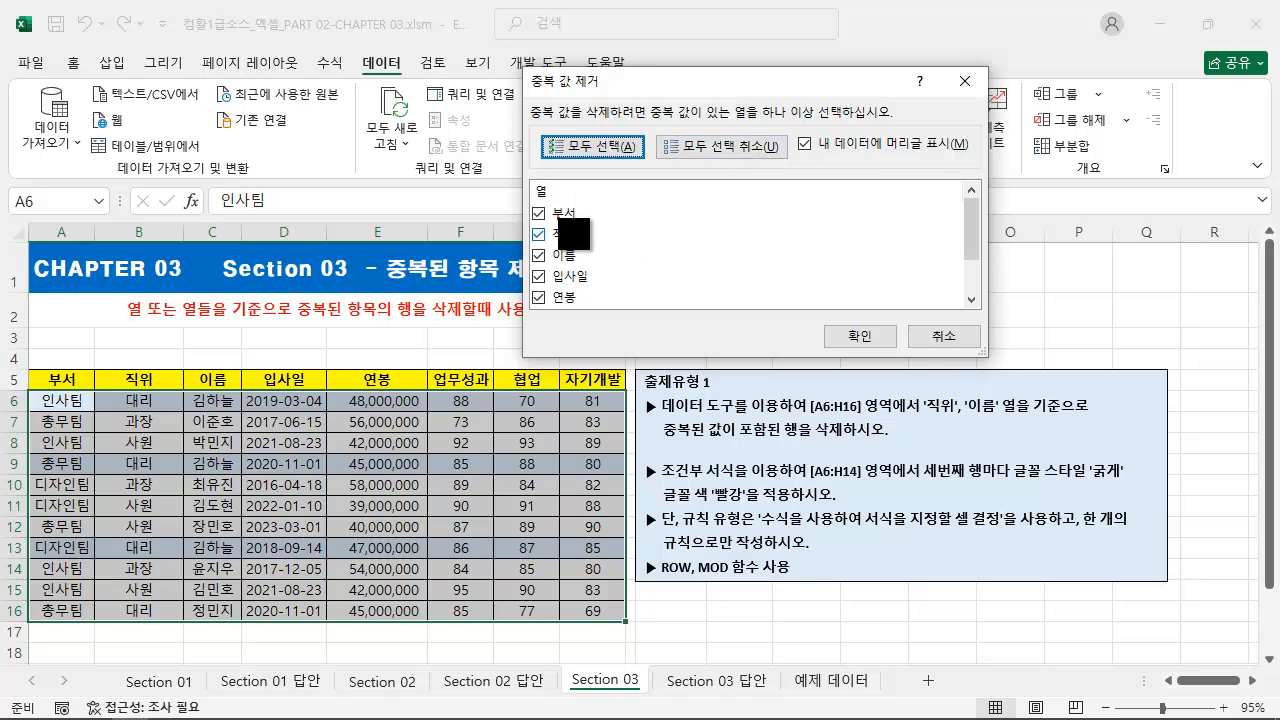
left_click_drag(528, 206, 603, 309)
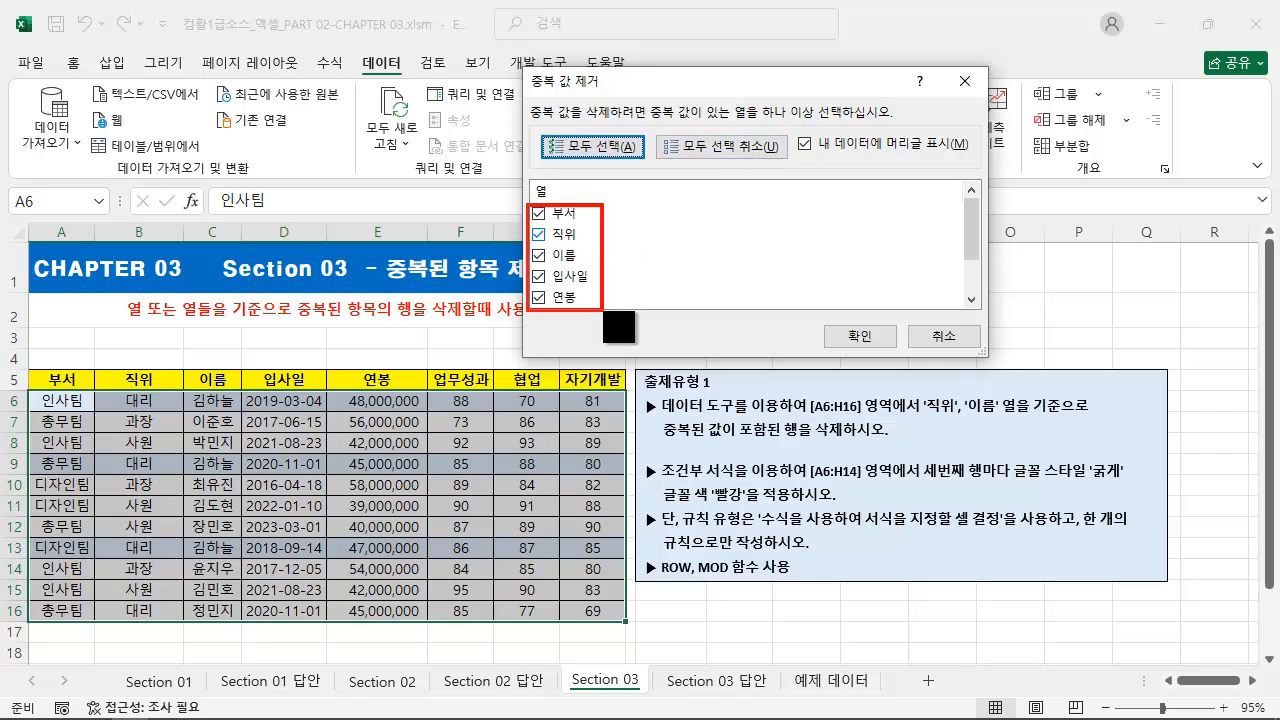
left_click_drag(28, 369, 626, 389)
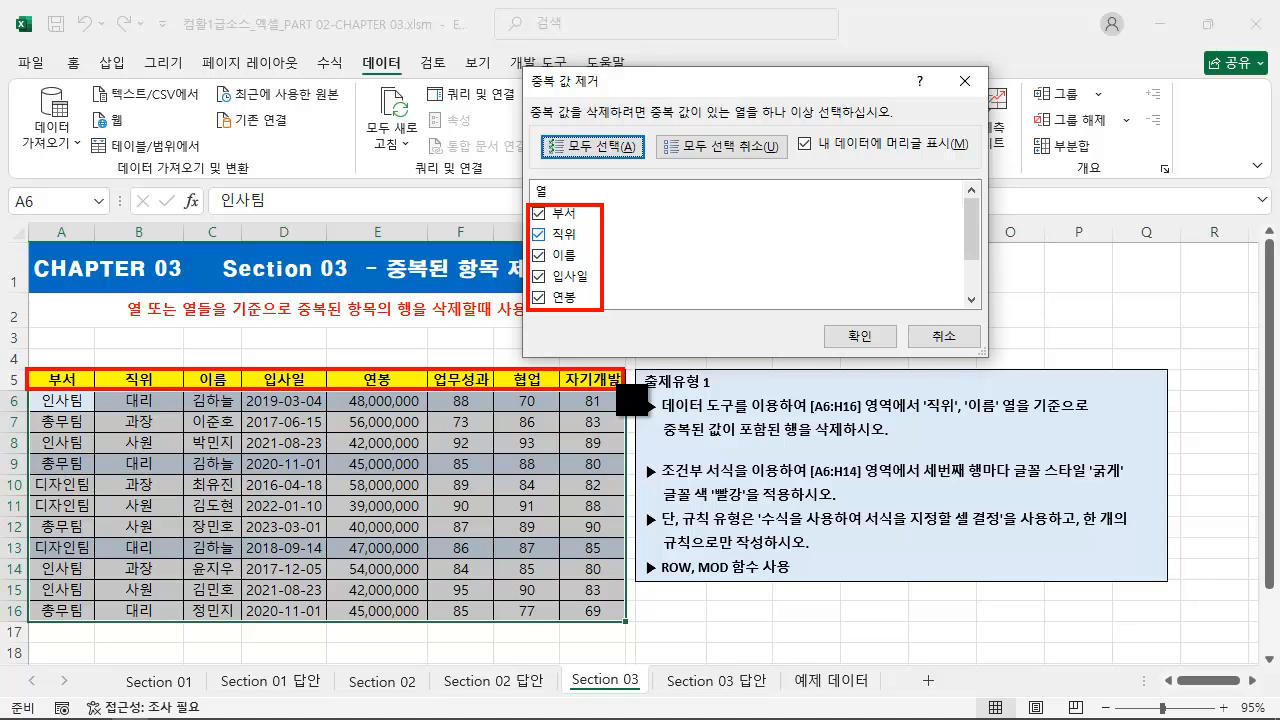
key("Escape")
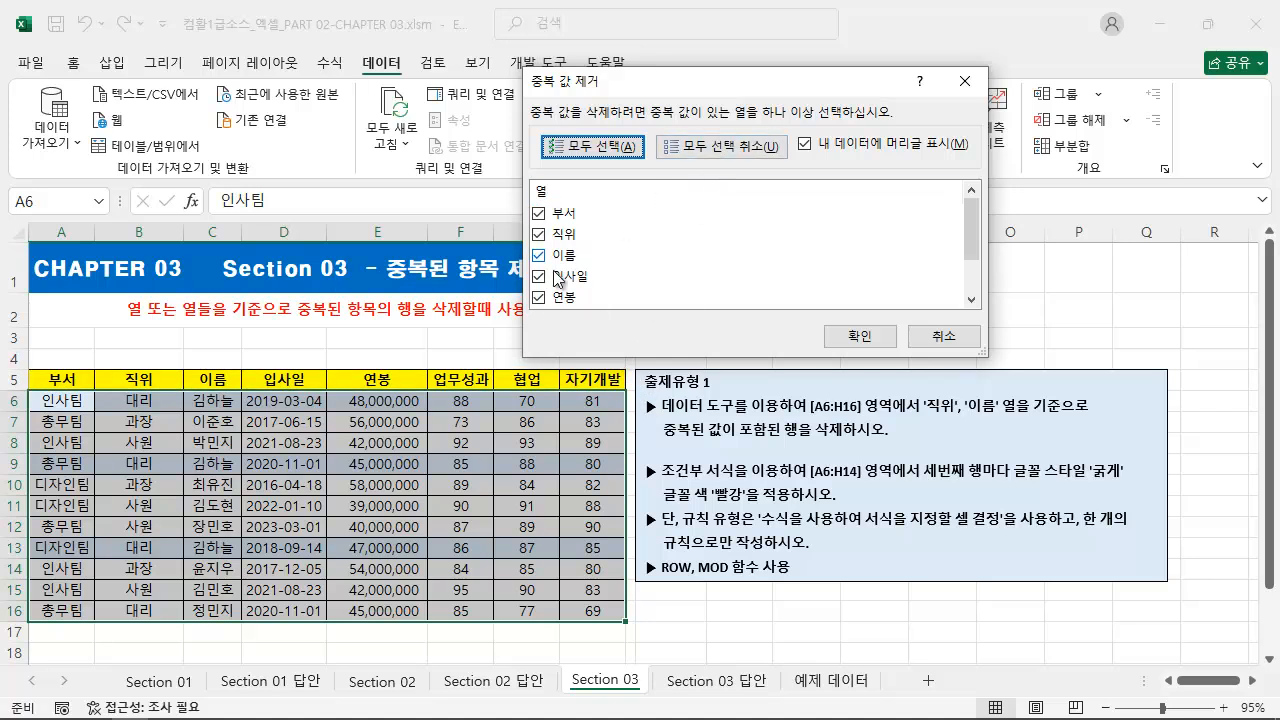
left_click(744, 150)
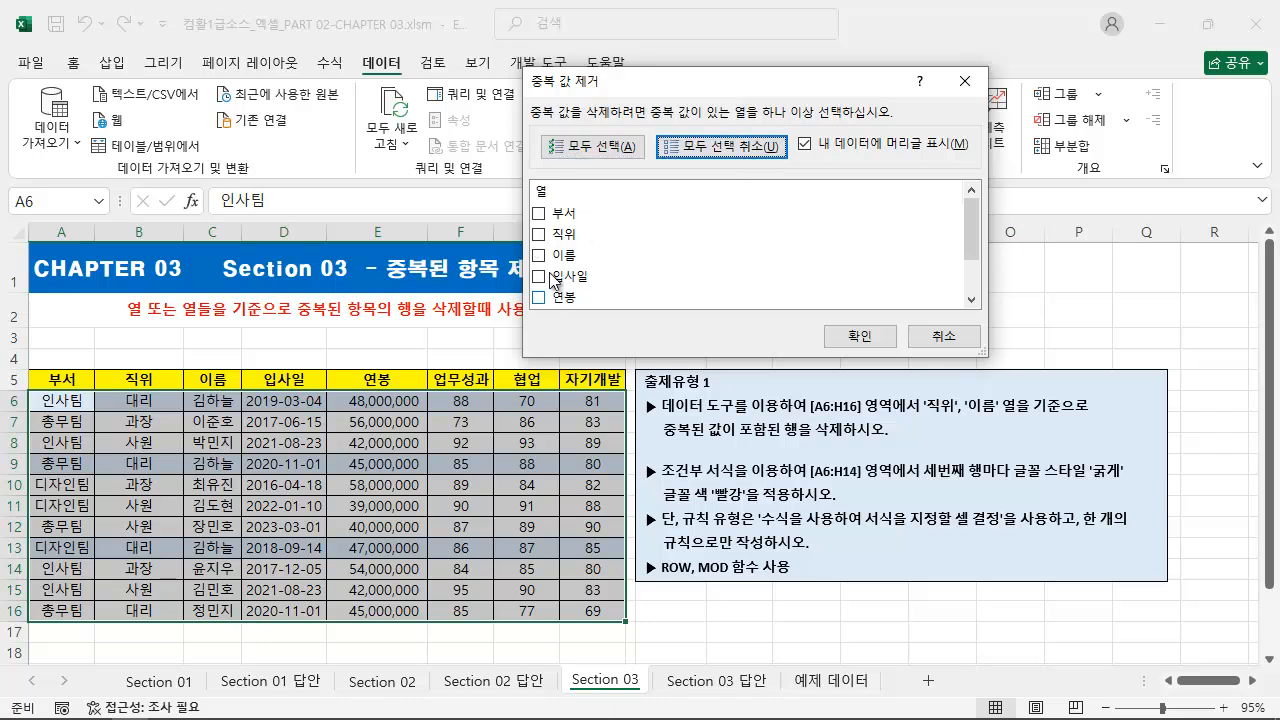
left_click(599, 144)
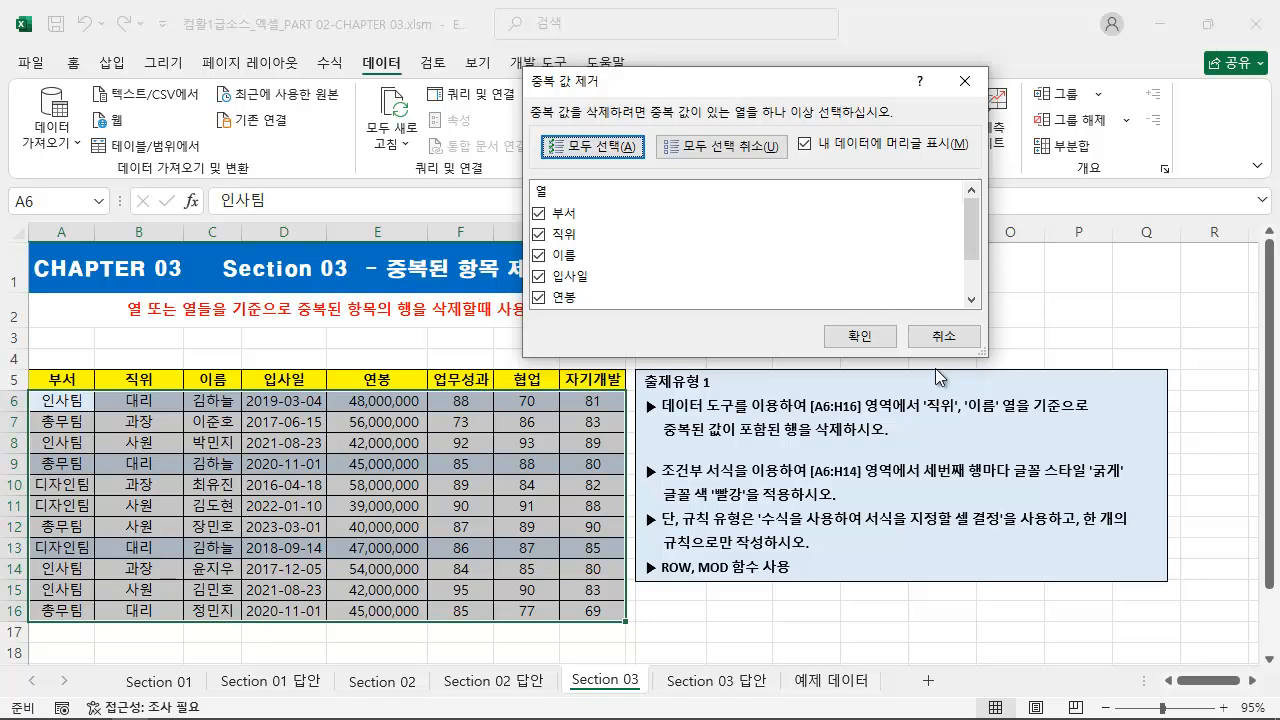
key("ctrl+2")
mouse_move(919, 390)
left_mouse_down()
mouse_move(948, 426)
mouse_move(1050, 425)
left_mouse_up()
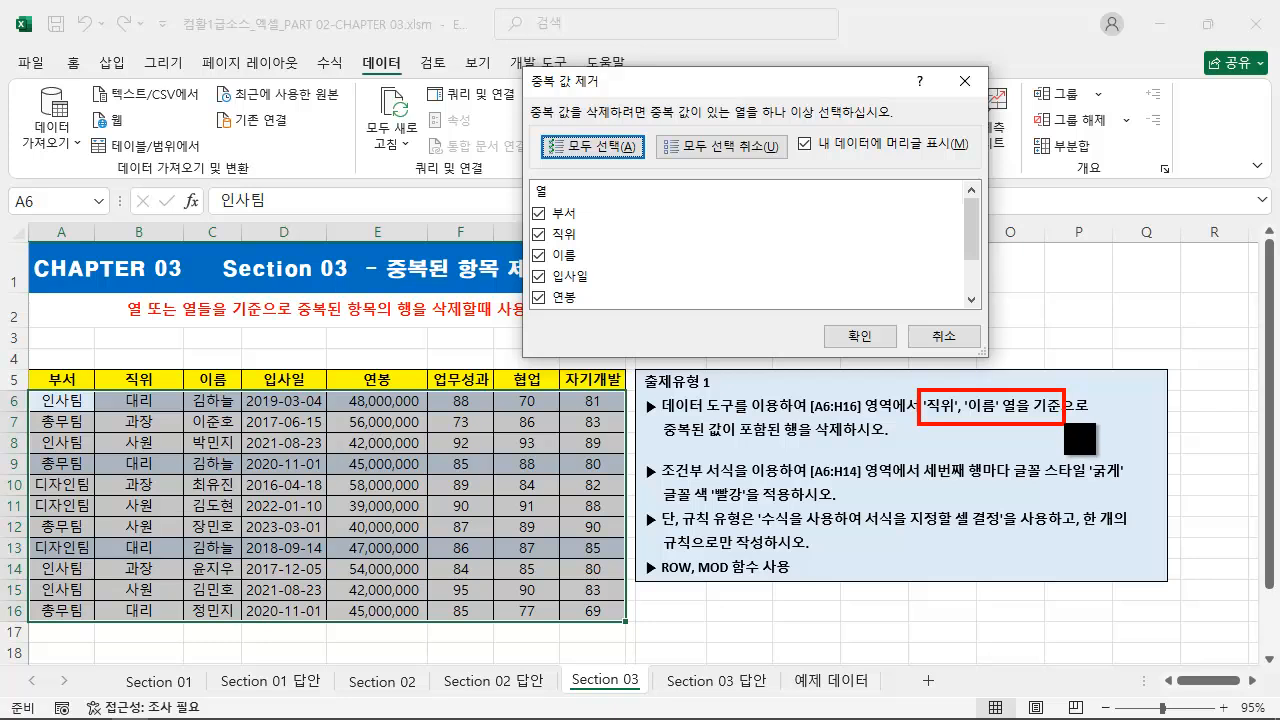
key("Escape")
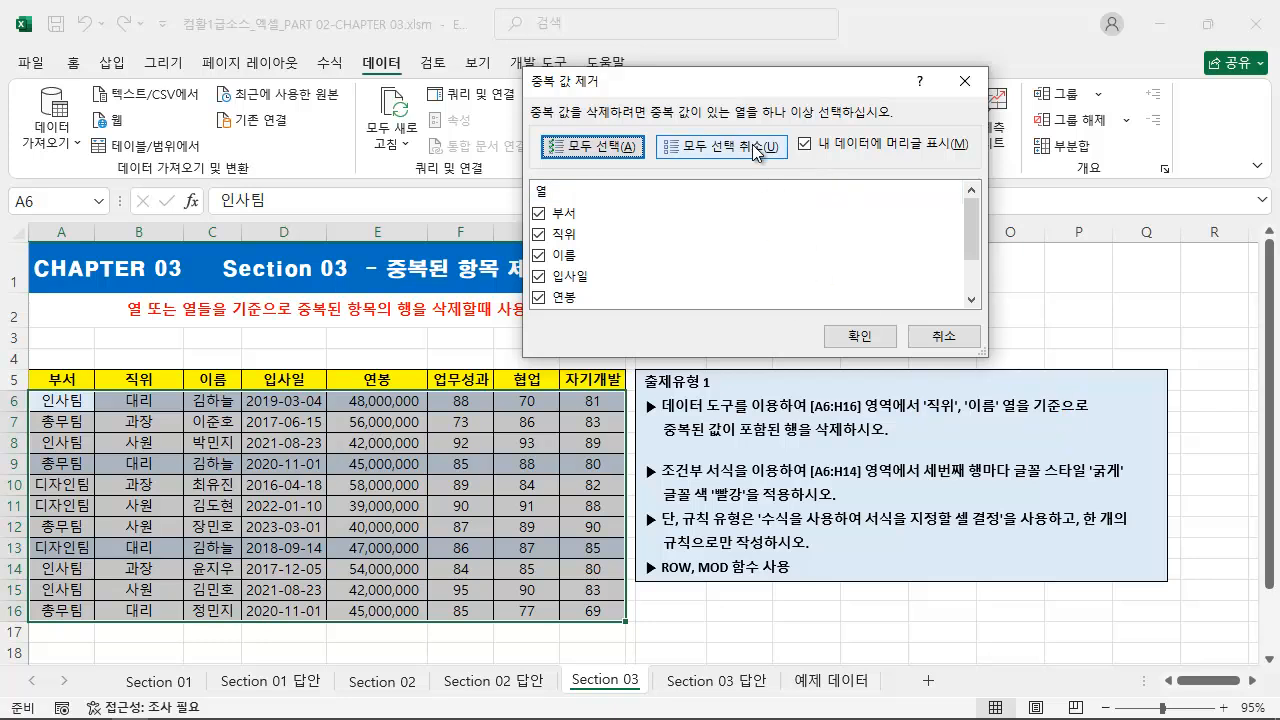
Step: Clear all column selections in the Remove Duplicates settings and select only 직위 and 이름 as the comparison columns
left_click(540, 214)
left_click(540, 235)
left_click(542, 216)
left_click(712, 148)
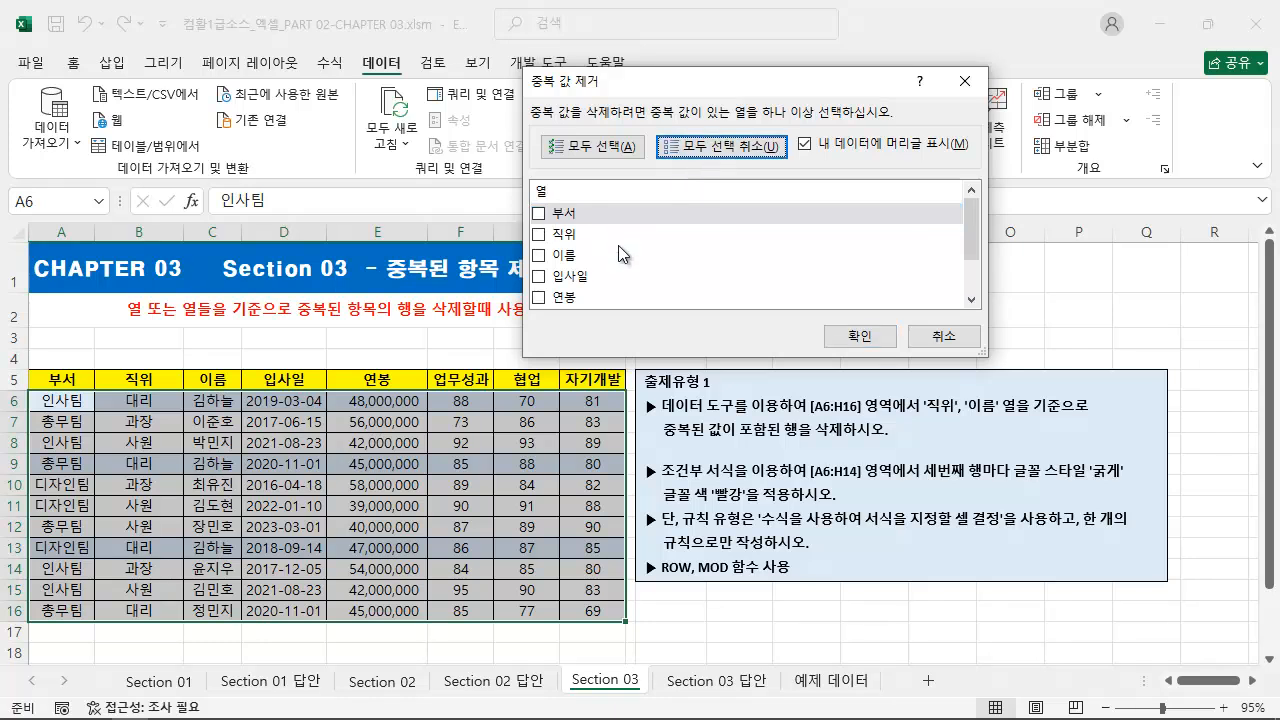
left_click(540, 235)
left_click(541, 256)
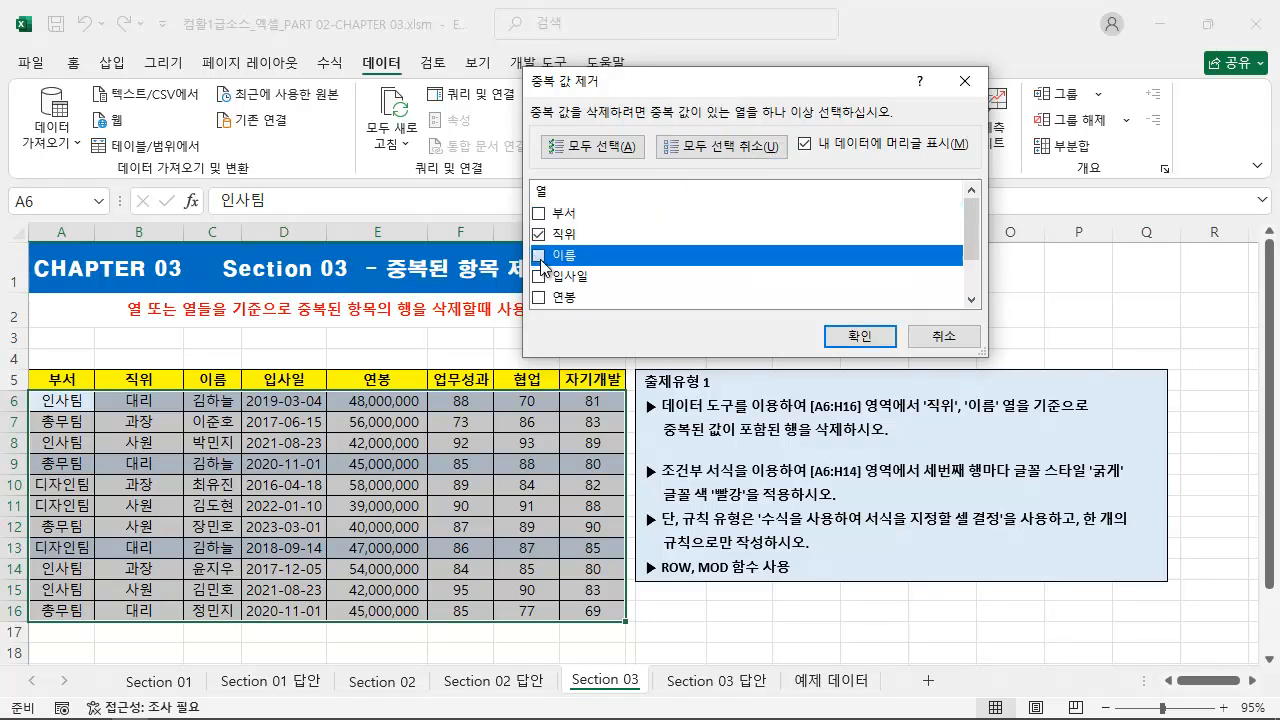
key("ctrl+2")
left_click_drag(97, 391, 241, 411)
left_click_drag(98, 452, 241, 473)
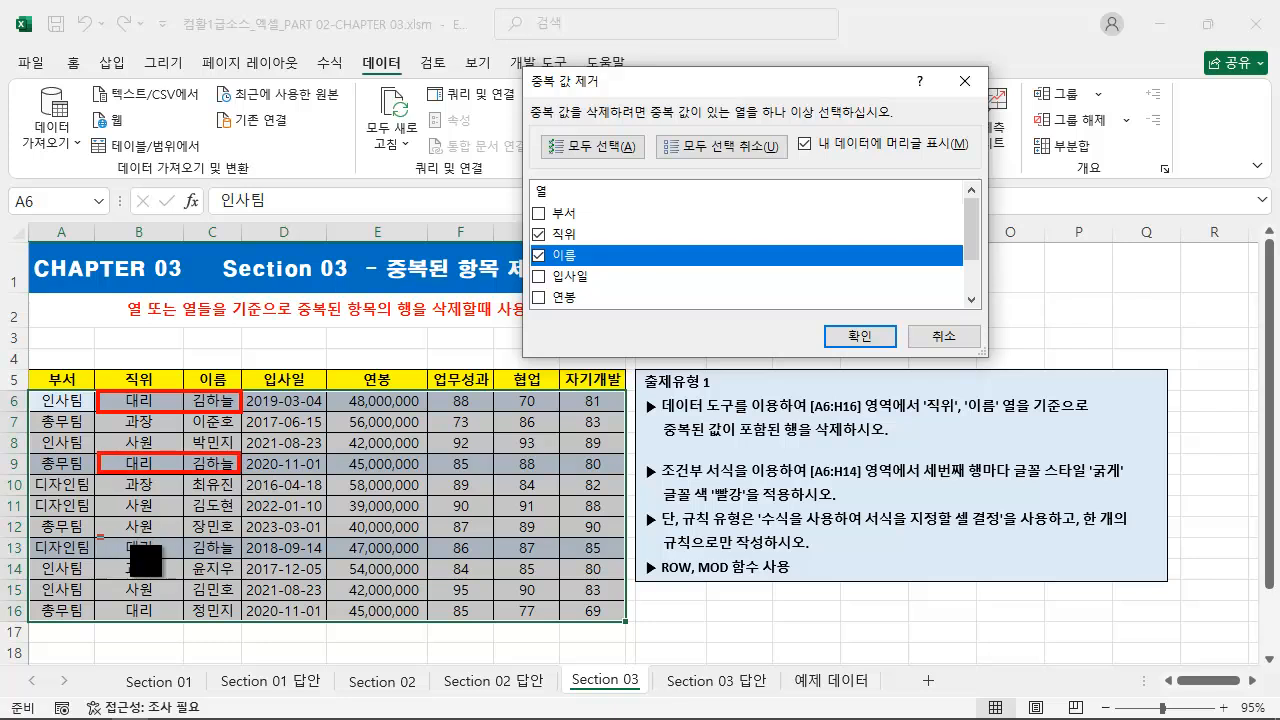
left_click_drag(99, 536, 240, 557)
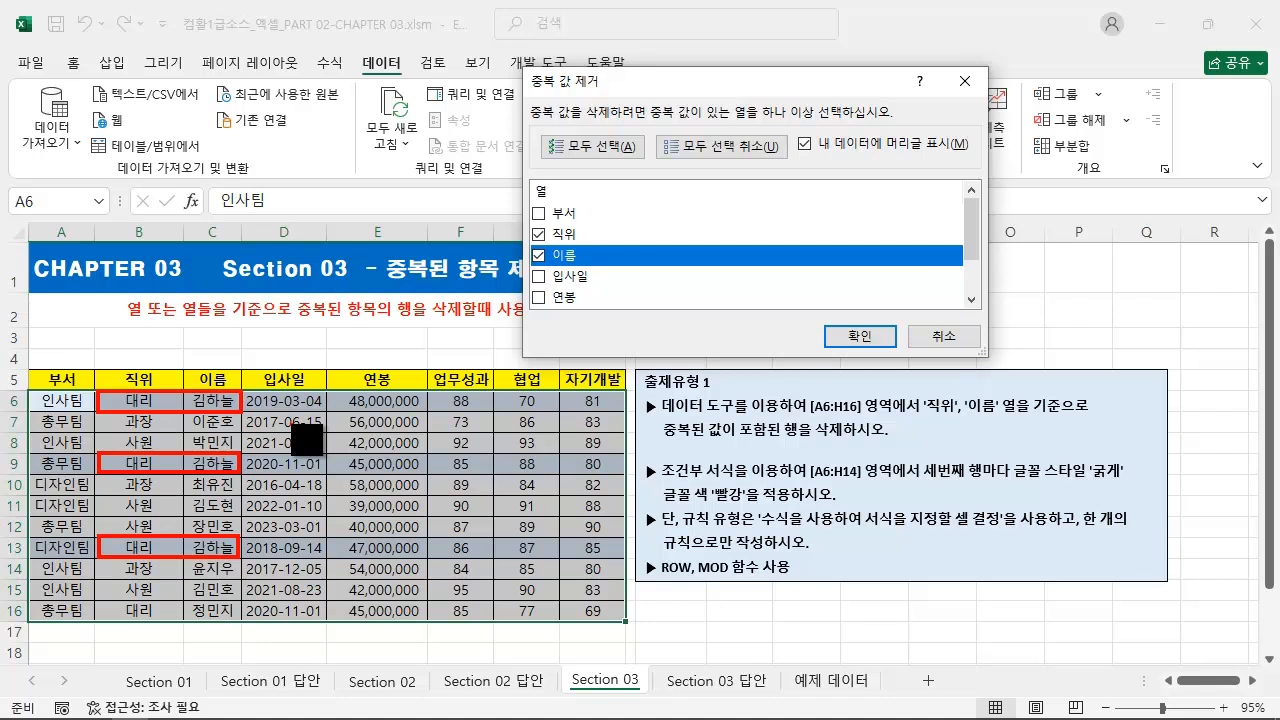
key("Escape")
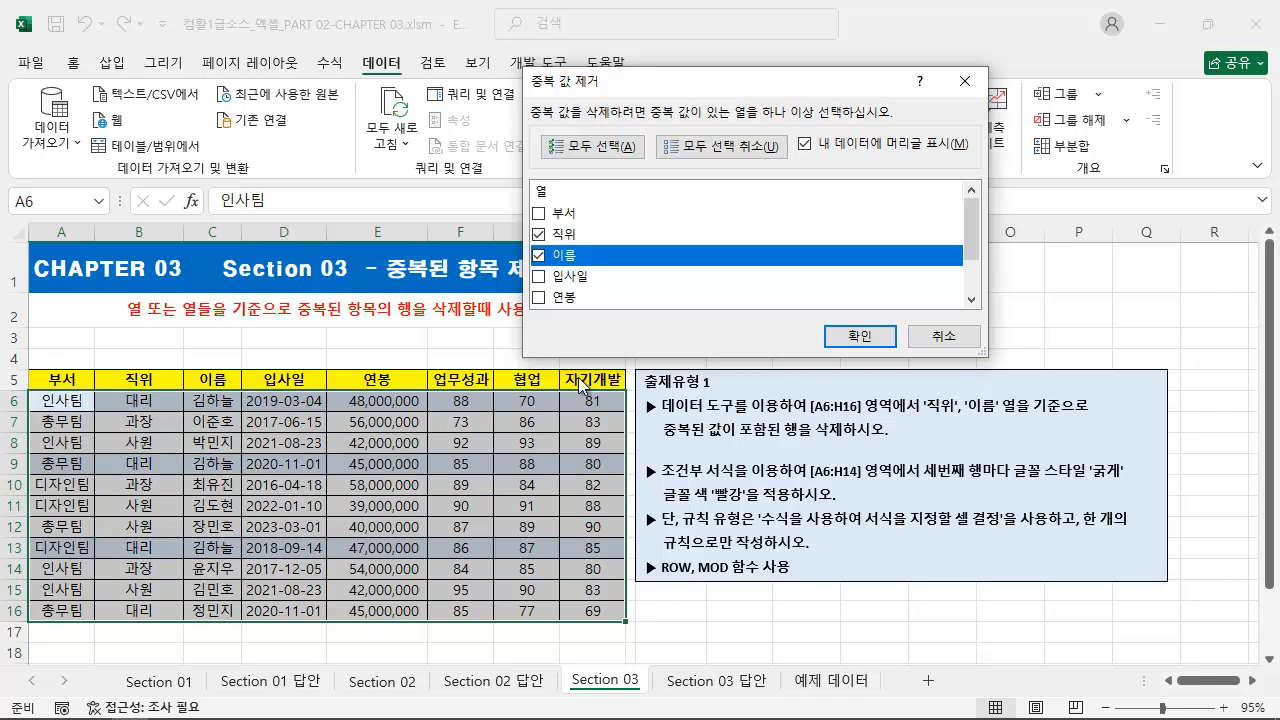
Step: Run the duplicate removal on the table using the chosen columns and dismiss the result message
left_click(855, 338)
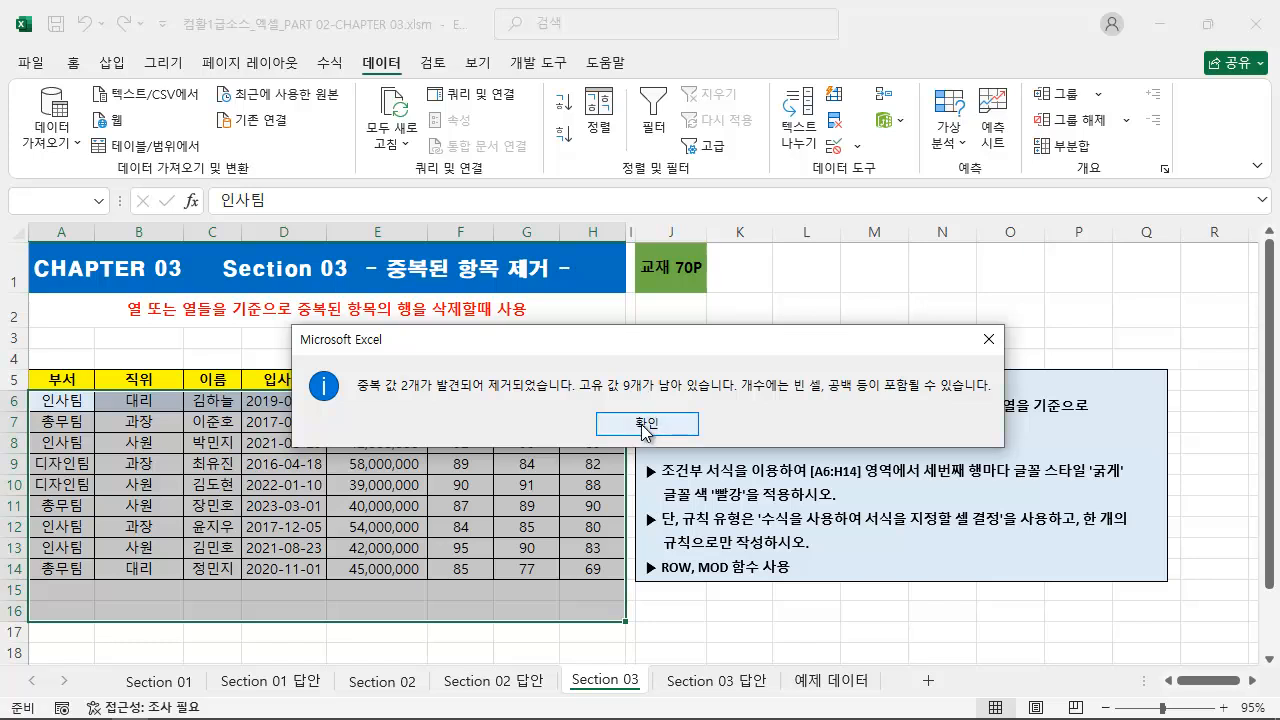
left_click(645, 424)
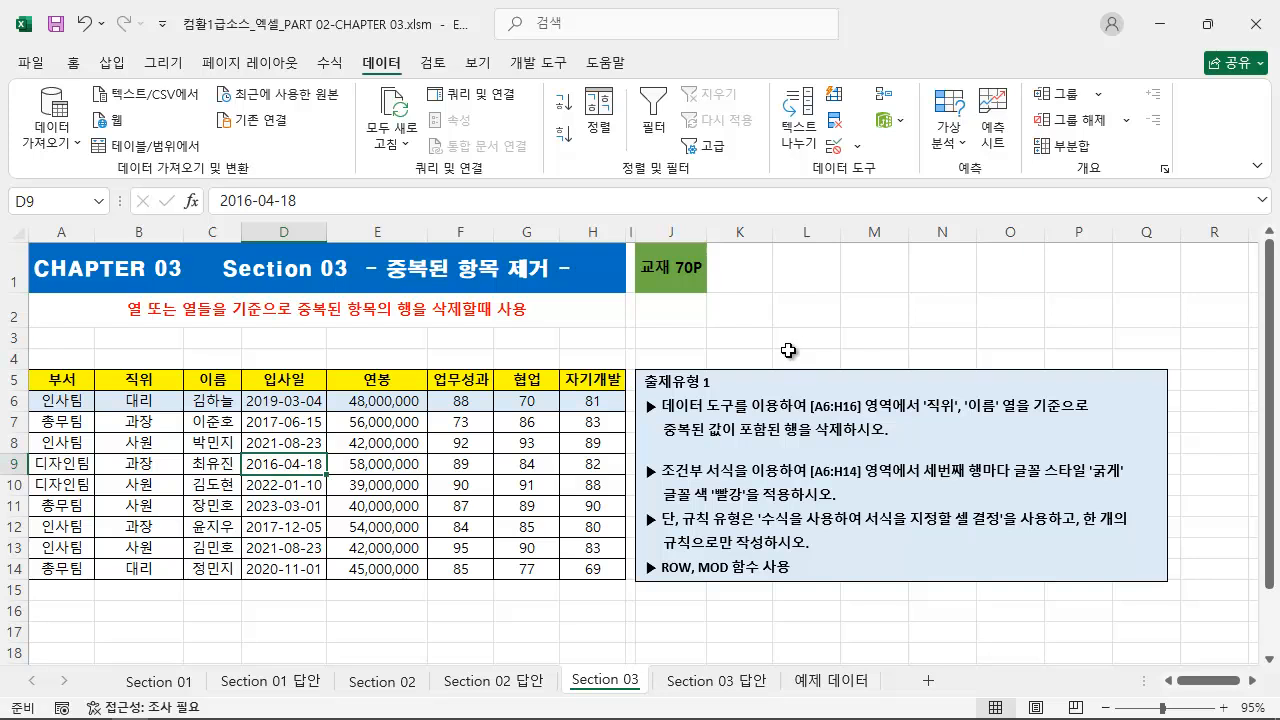
mouse_move(636, 391)
left_mouse_down()
mouse_move(1020, 563)
mouse_move(1165, 577)
left_mouse_up()
key("e")
left_click_drag(648, 461, 622, 434)
left_click_drag(645, 481, 1140, 480)
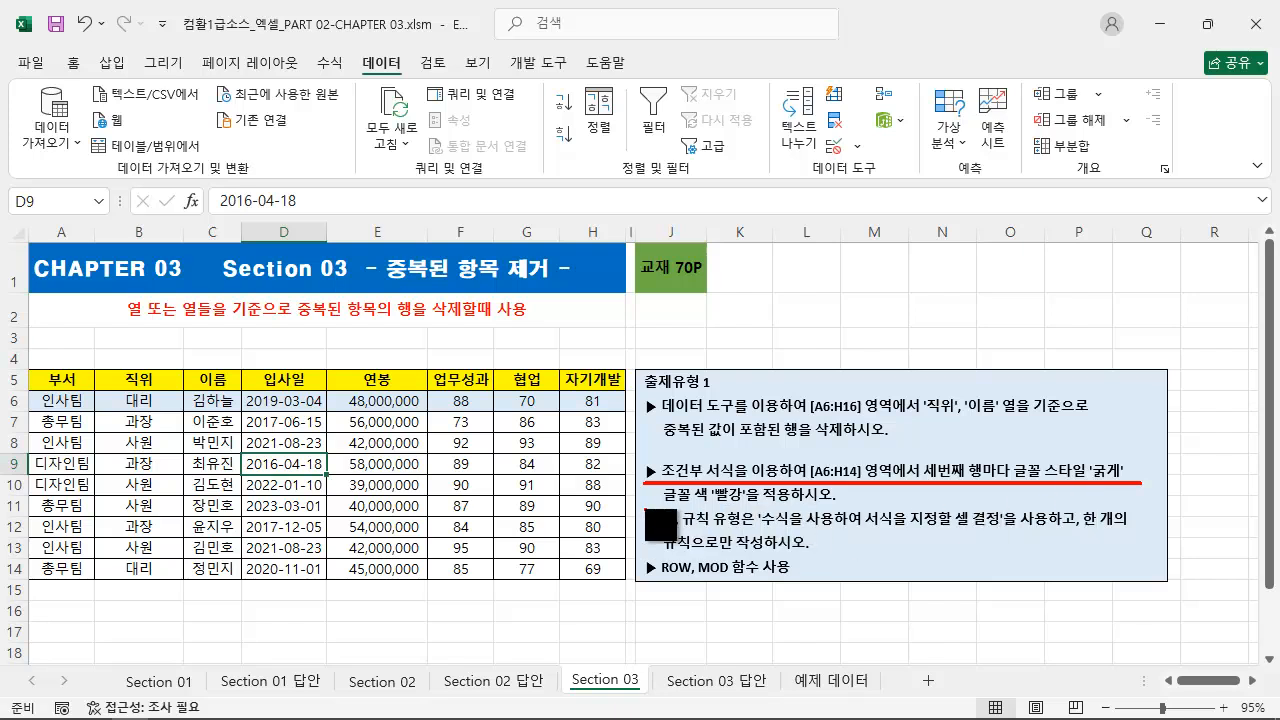
left_click_drag(660, 523, 851, 519)
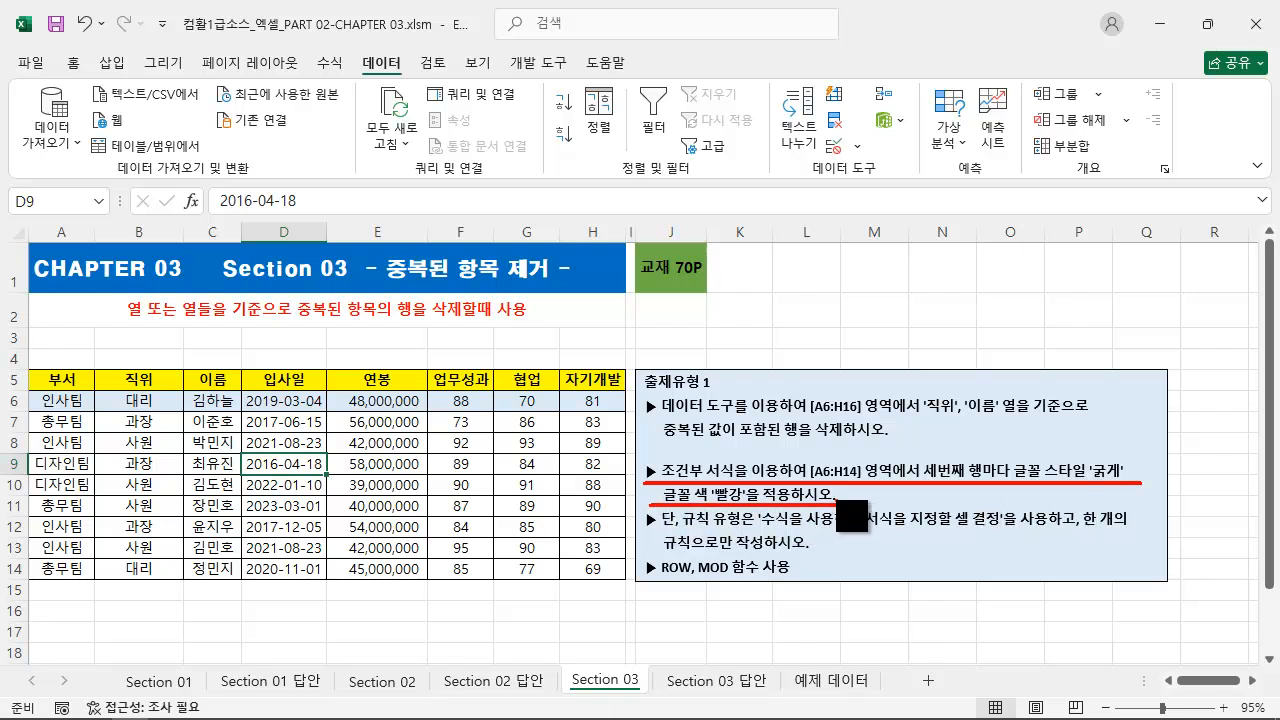
key("Escape")
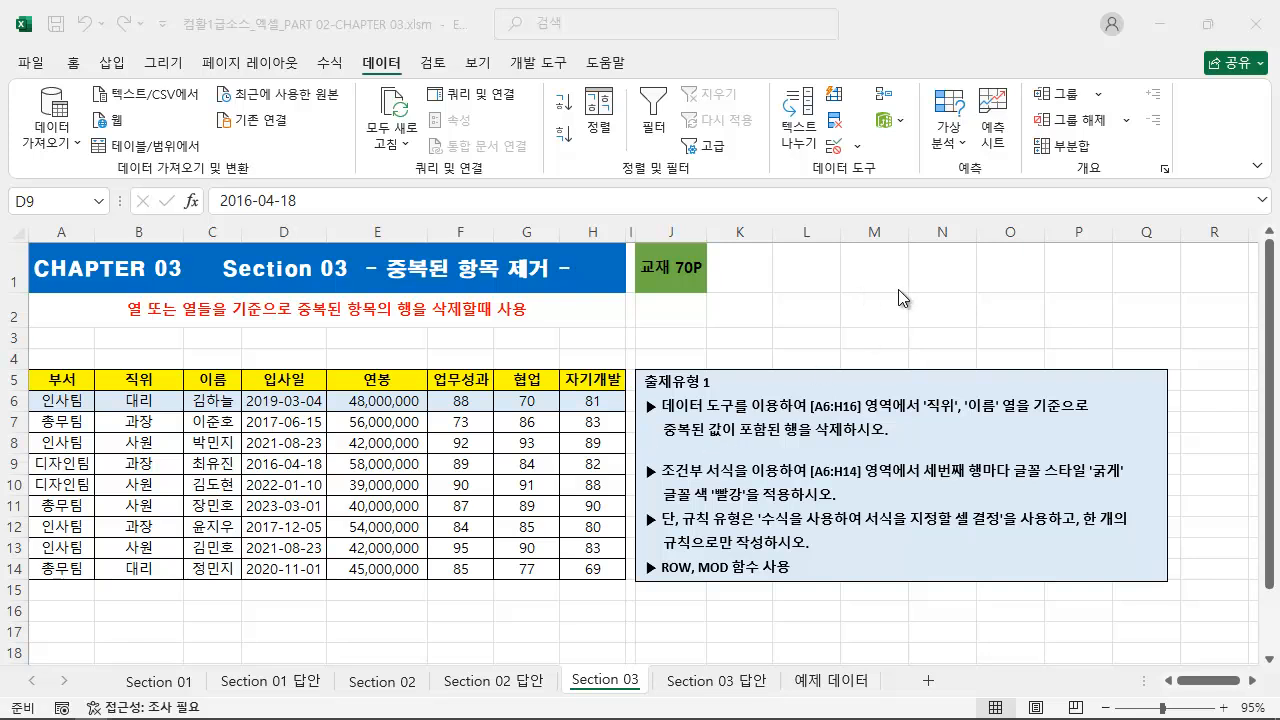
left_click(872, 288)
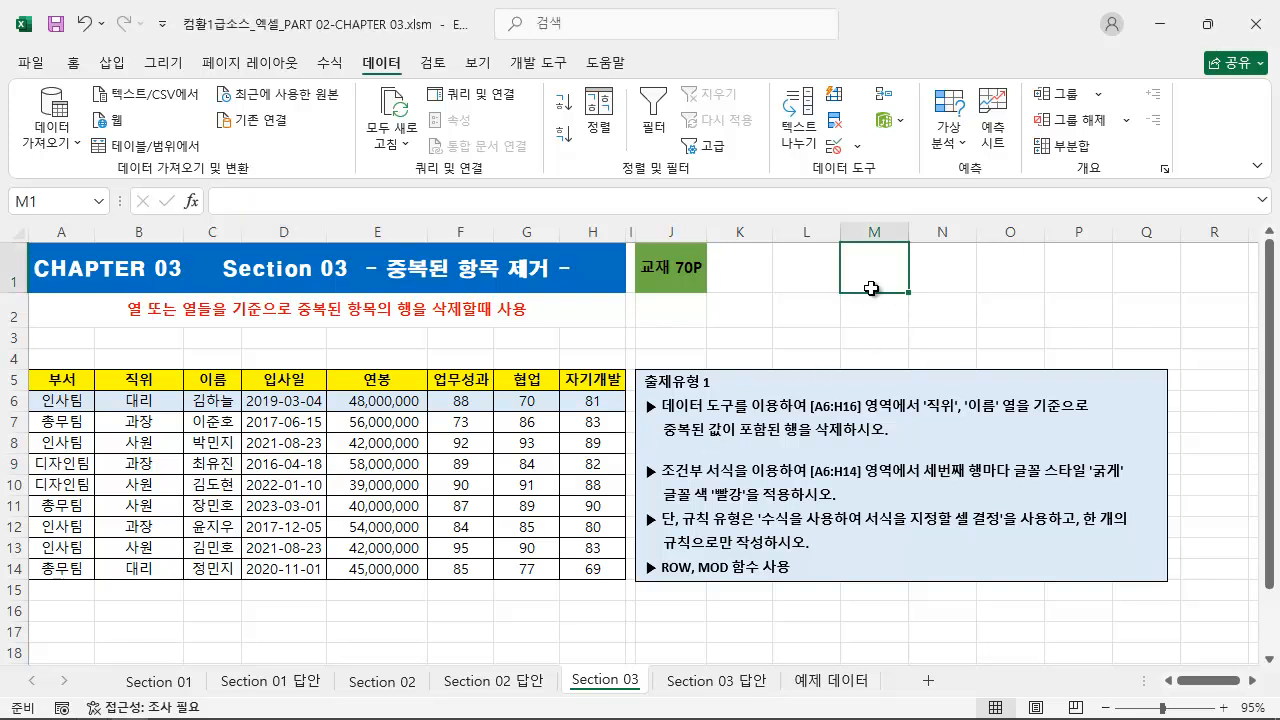
left_click(822, 288)
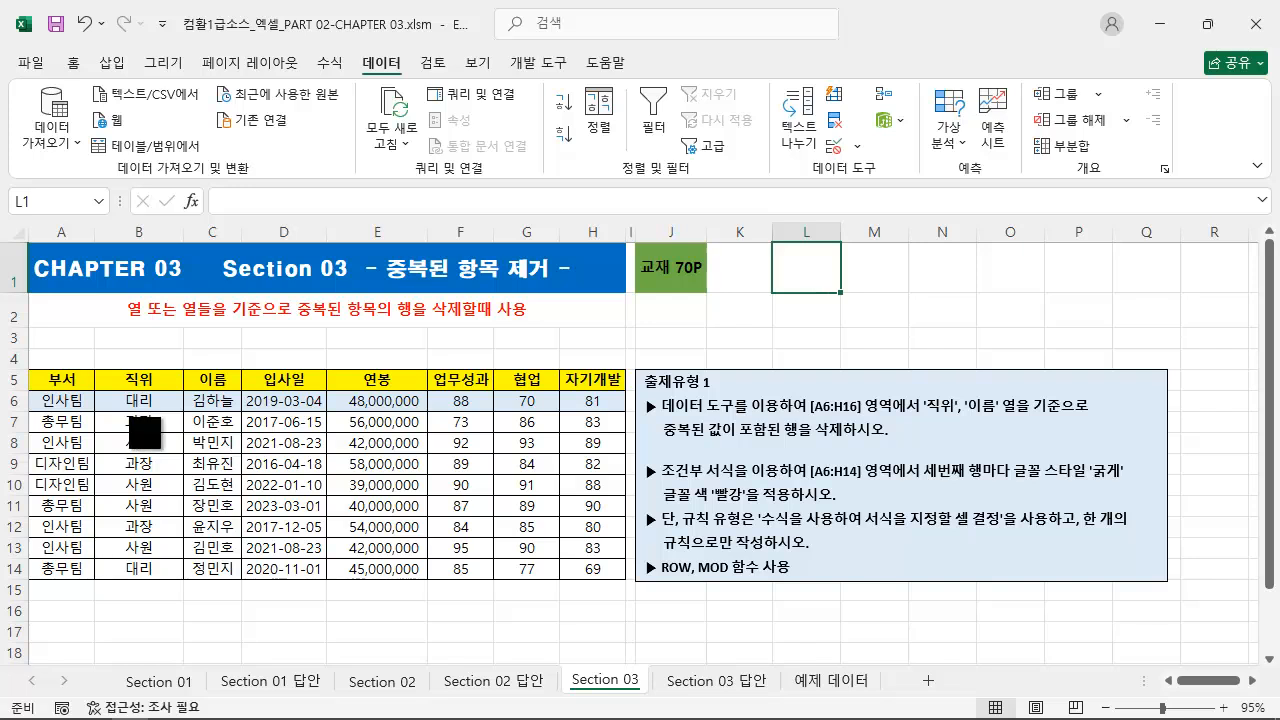
mouse_move(31, 391)
left_mouse_down()
mouse_move(627, 585)
mouse_move(237, 440)
mouse_move(35, 391)
left_mouse_up()
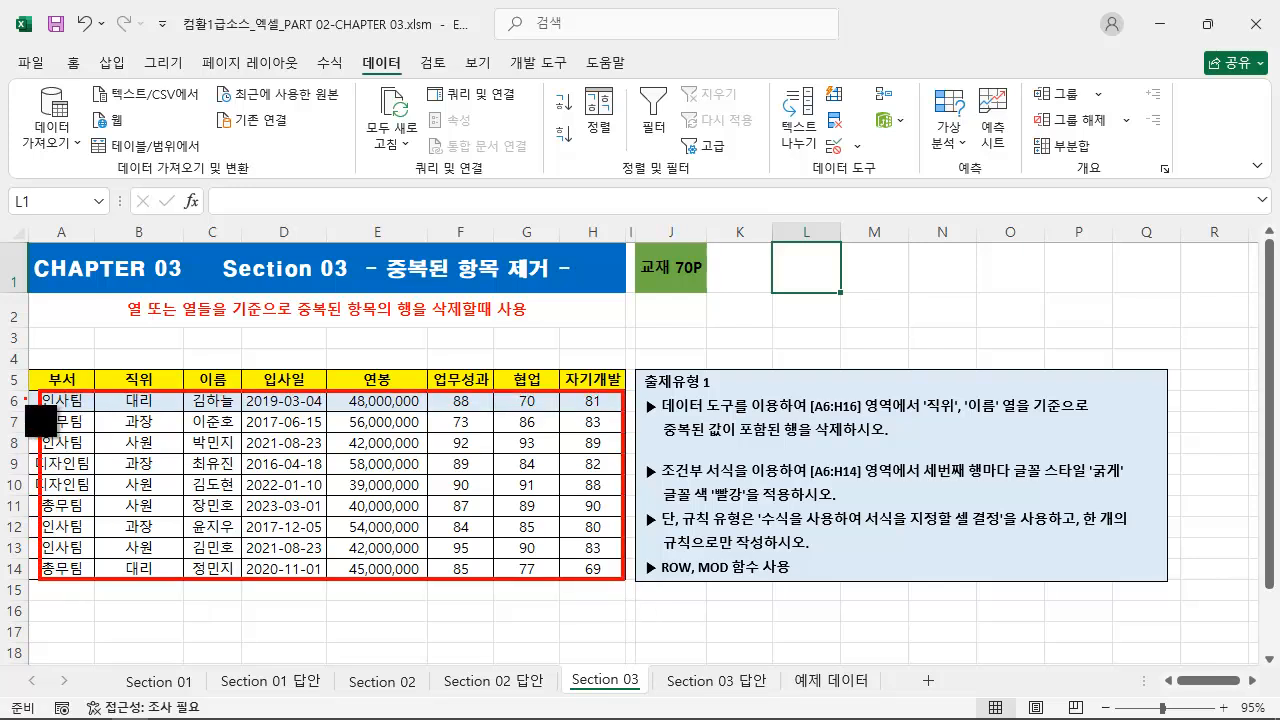
mouse_move(34, 580)
left_mouse_down()
mouse_move(533, 488)
mouse_move(636, 411)
mouse_move(624, 390)
left_mouse_up()
key("Escape")
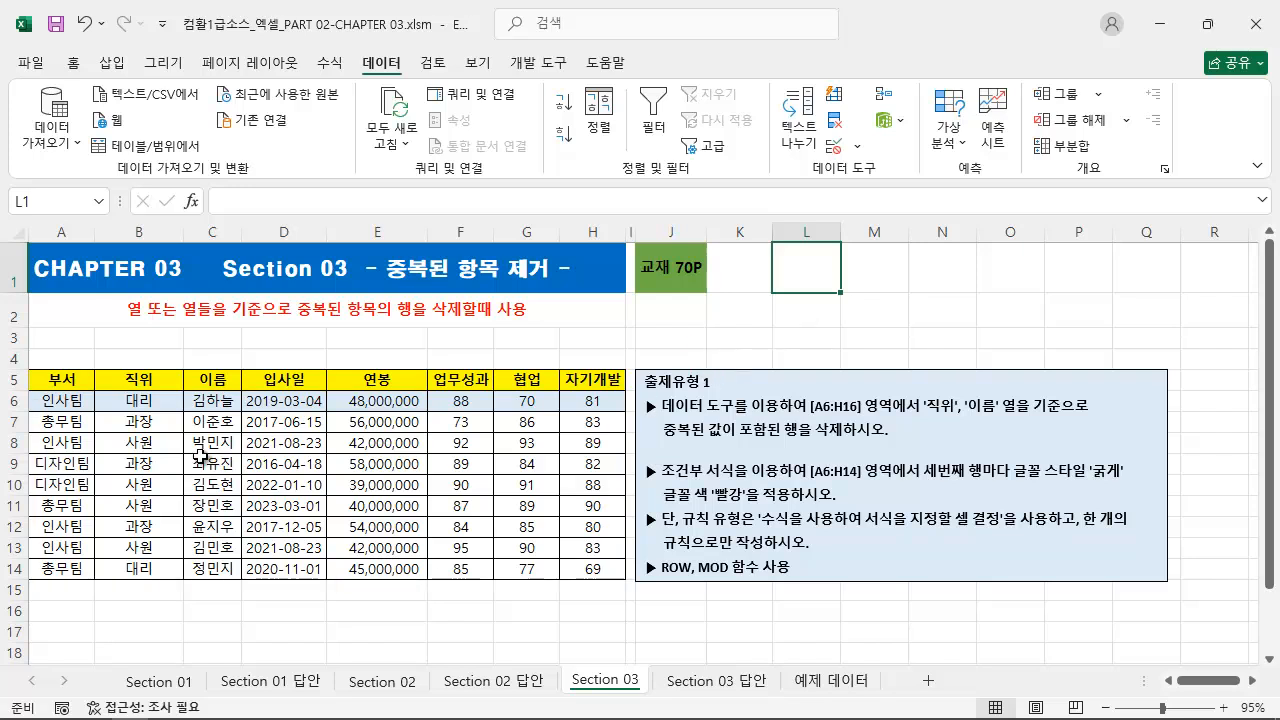
Step: Select the table data A6:H14 and start a new conditional formatting rule for it
left_click(50, 400)
left_click_drag(50, 400, 582, 562)
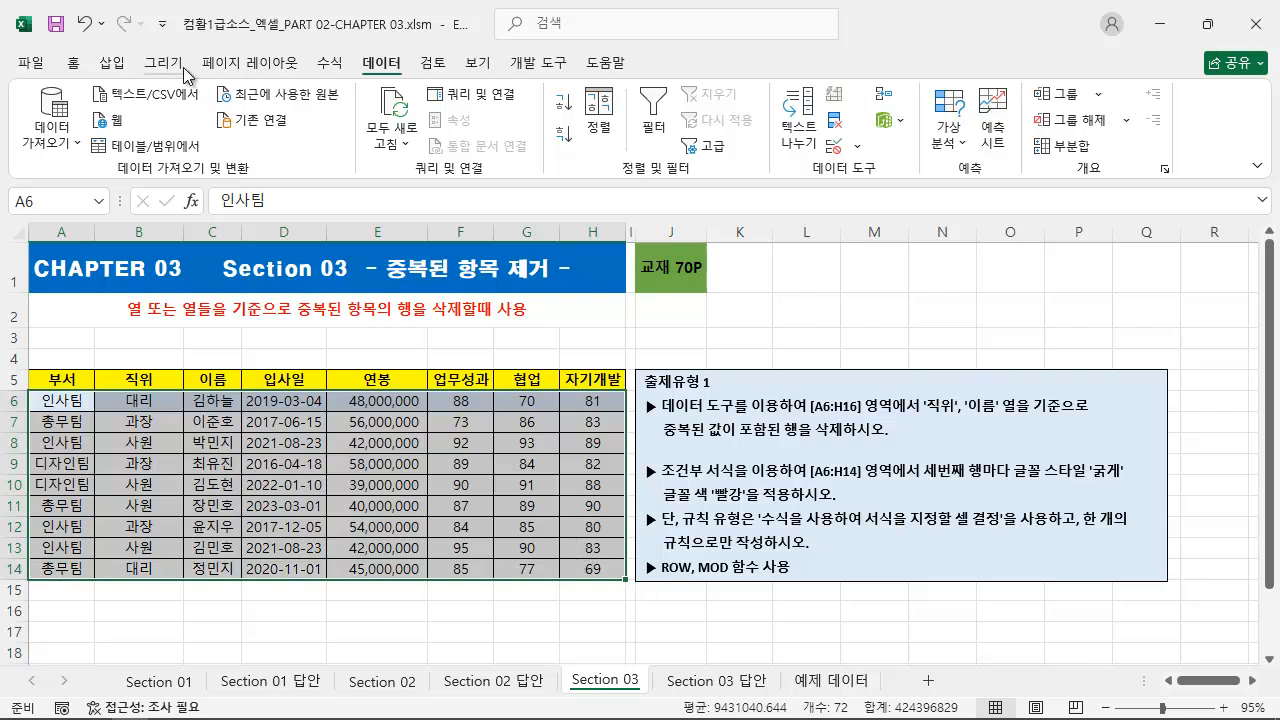
left_click(72, 62)
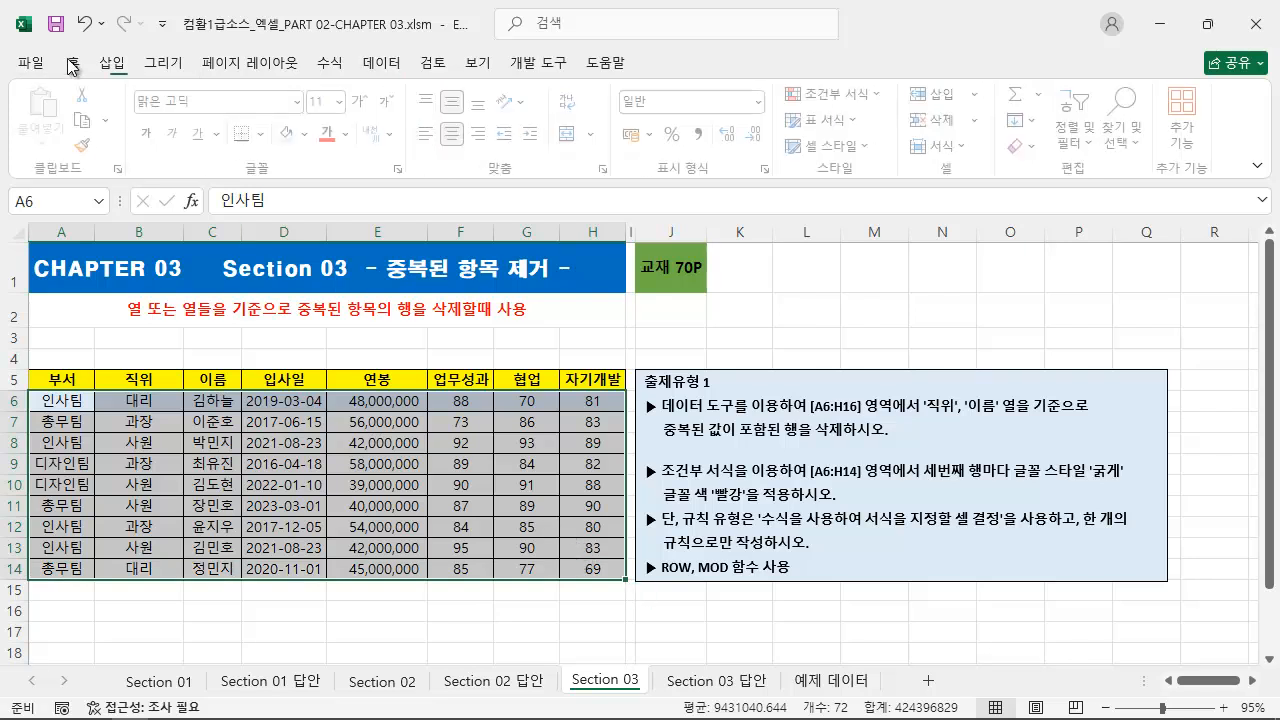
left_click(829, 96)
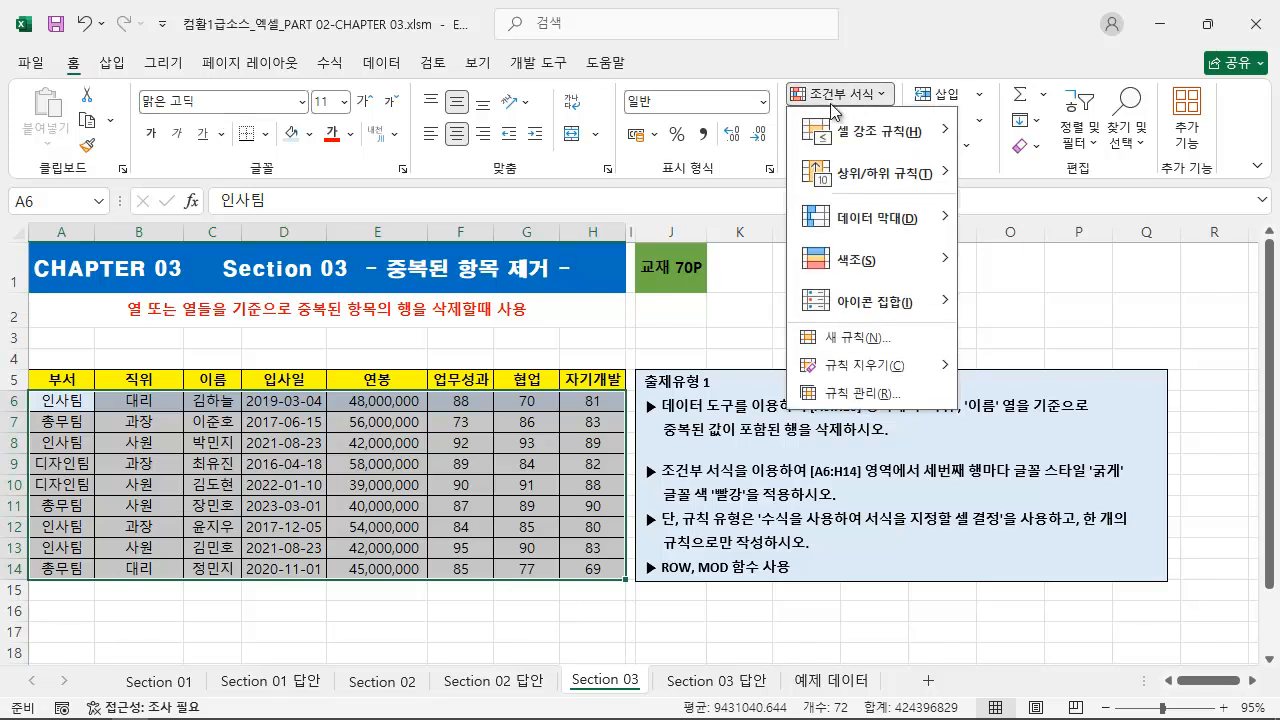
left_click(878, 338)
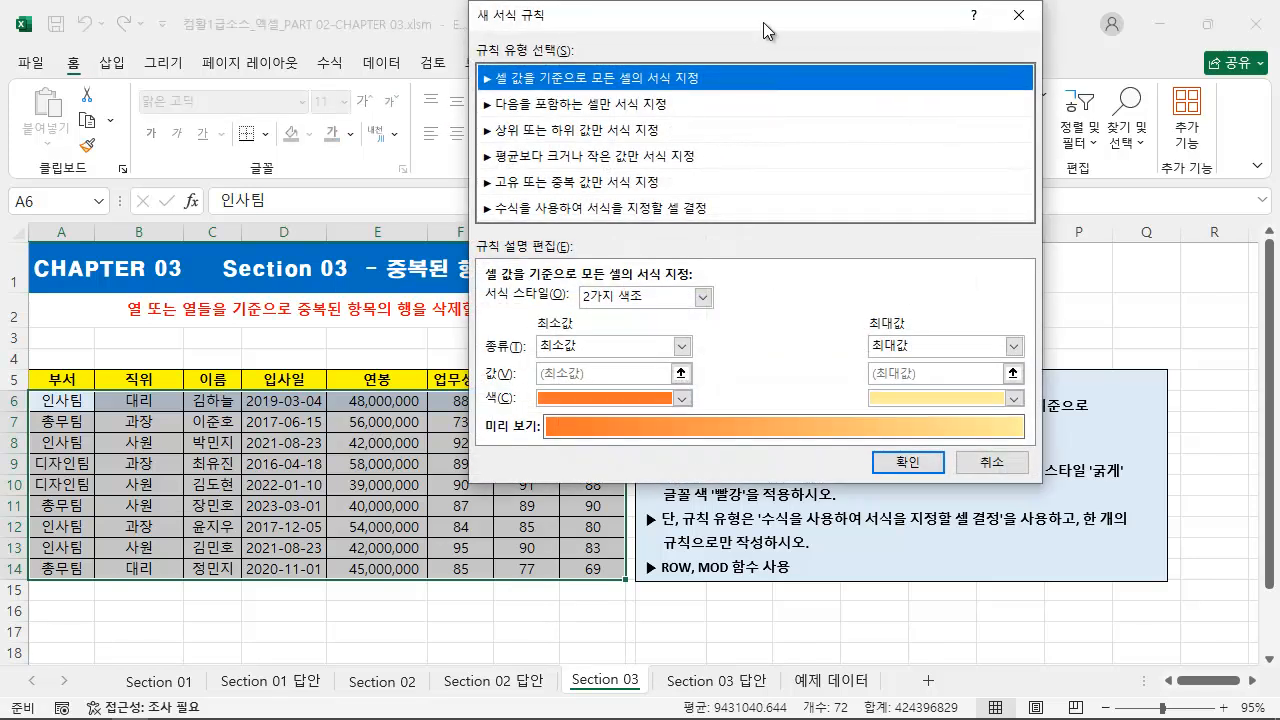
key("ctrl+2")
left_click_drag(643, 531, 1140, 532)
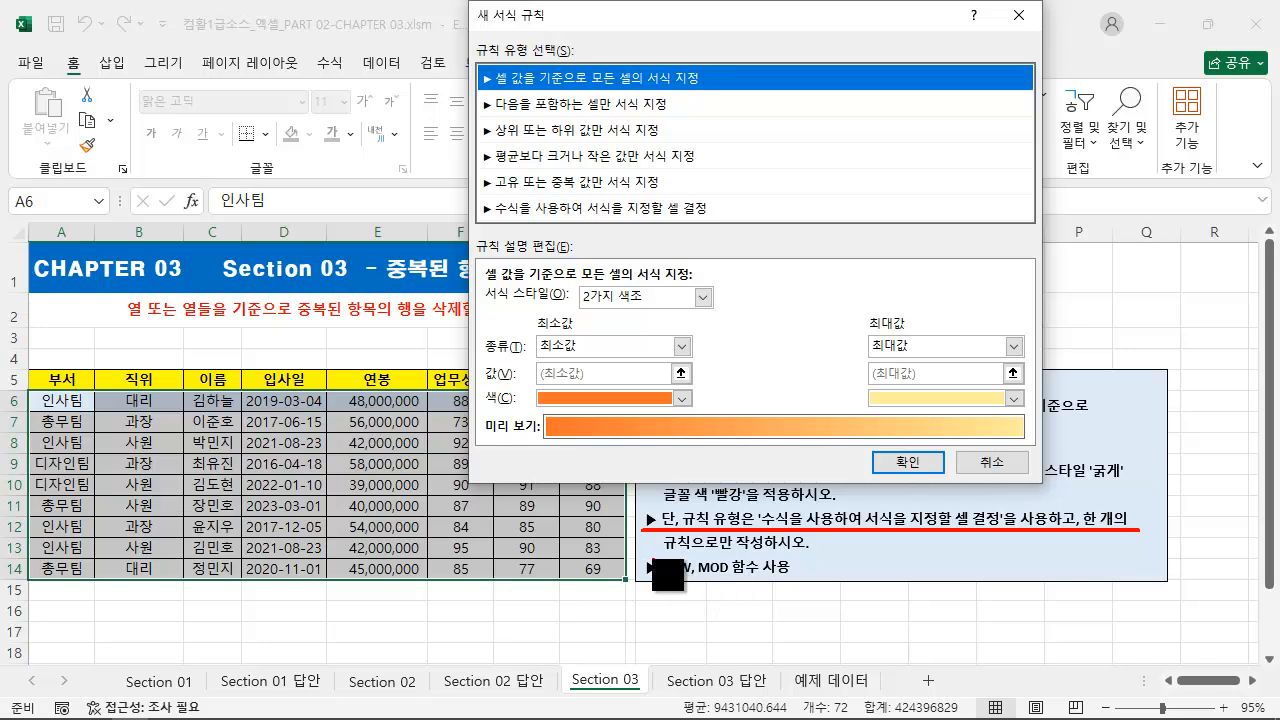
left_click_drag(643, 554, 827, 554)
key("Escape")
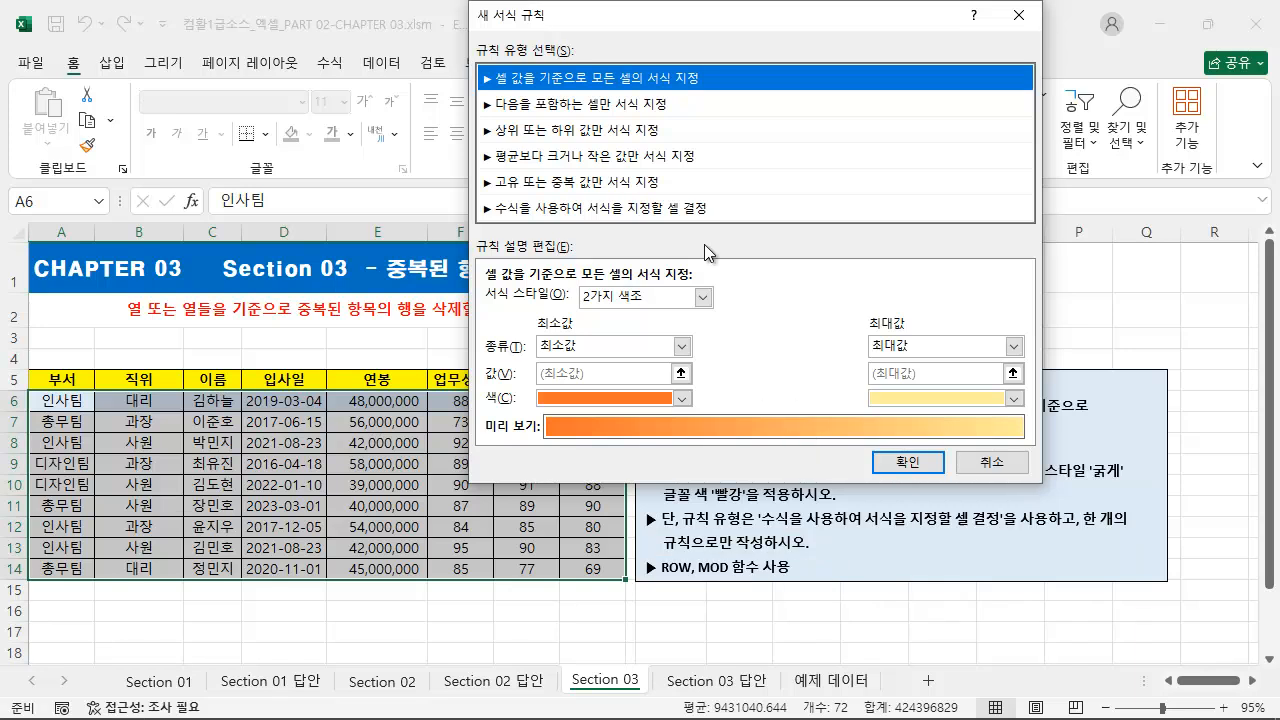
Step: Set the rule type to '수식을 사용하여 서식을 지정할 셀 결정' and move the rule dialog clear of the table
left_click(615, 208)
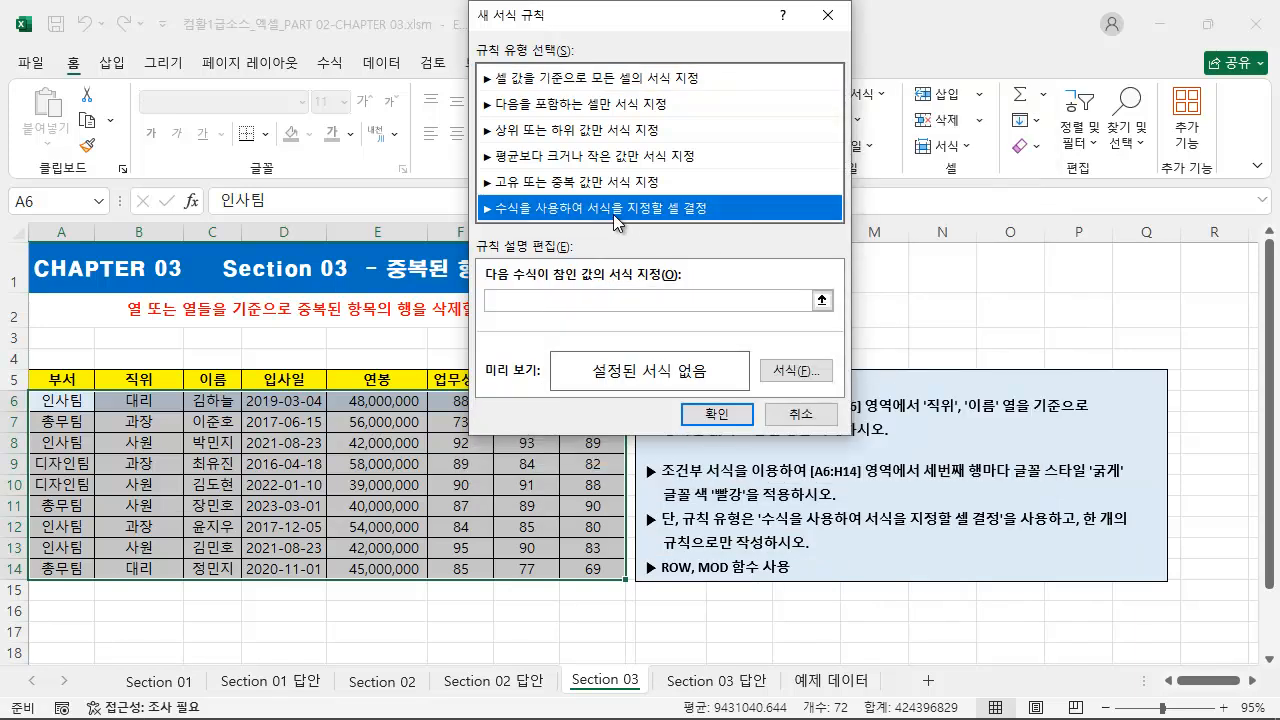
left_click_drag(662, 26, 835, 26)
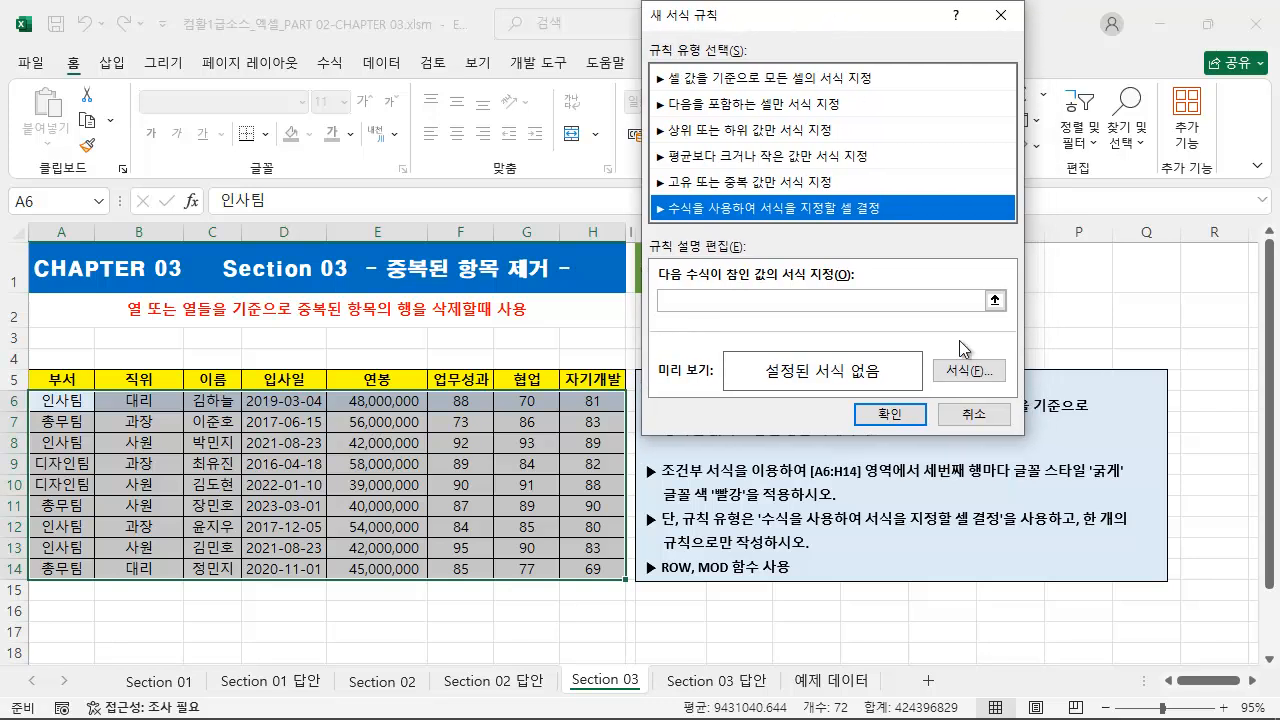
left_click_drag(925, 483, 1024, 483)
key("e")
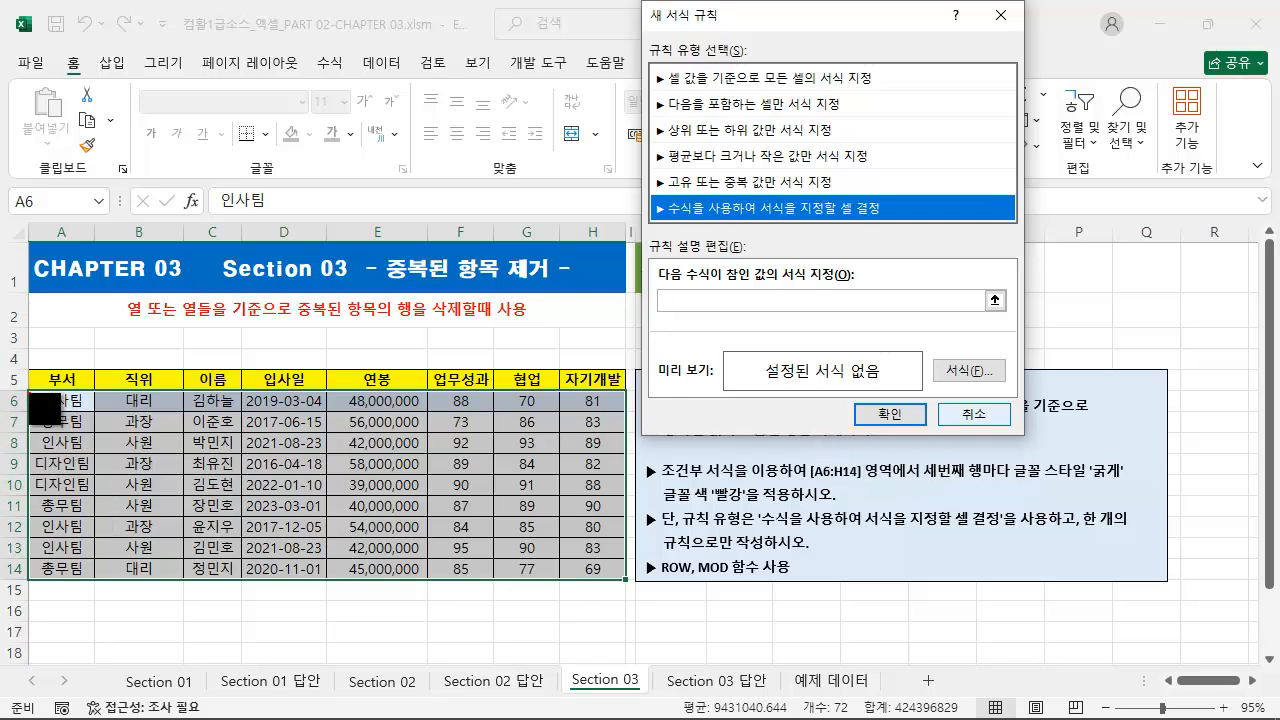
left_click_drag(30, 392, 626, 412)
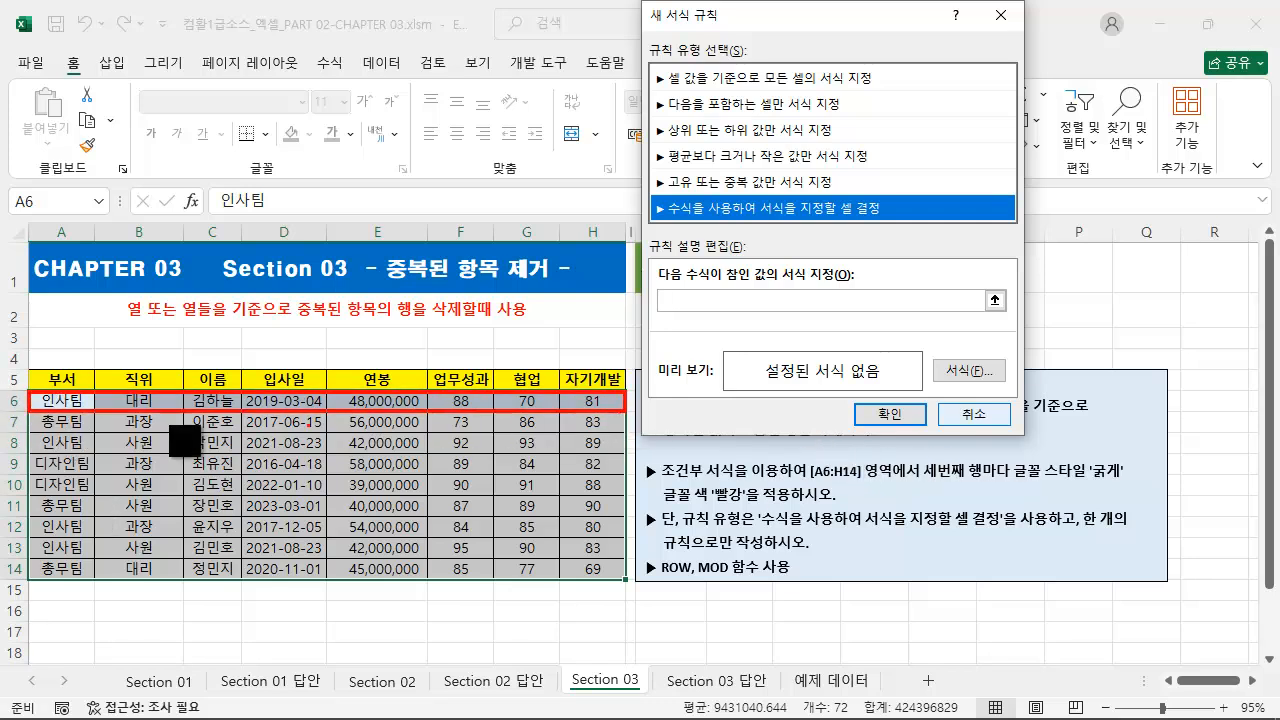
left_click_drag(31, 410, 627, 434)
key("ctrl+z")
key("ctrl+z")
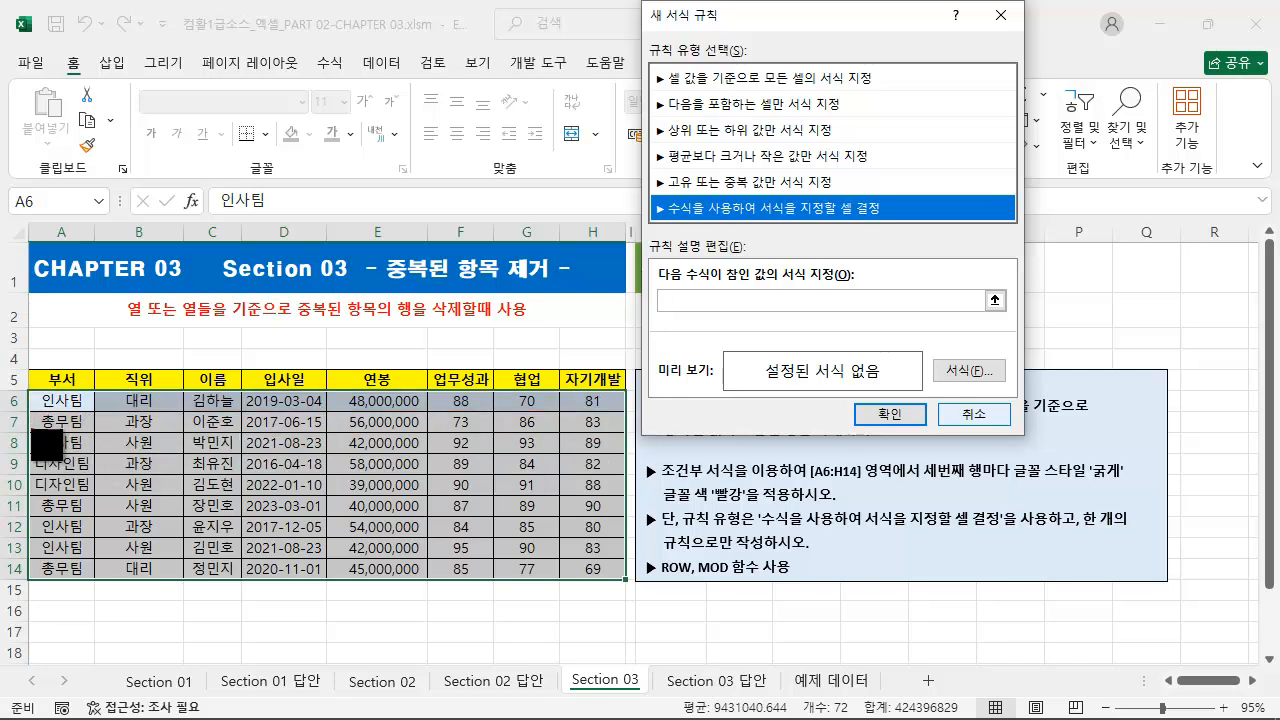
left_click_drag(30, 431, 623, 456)
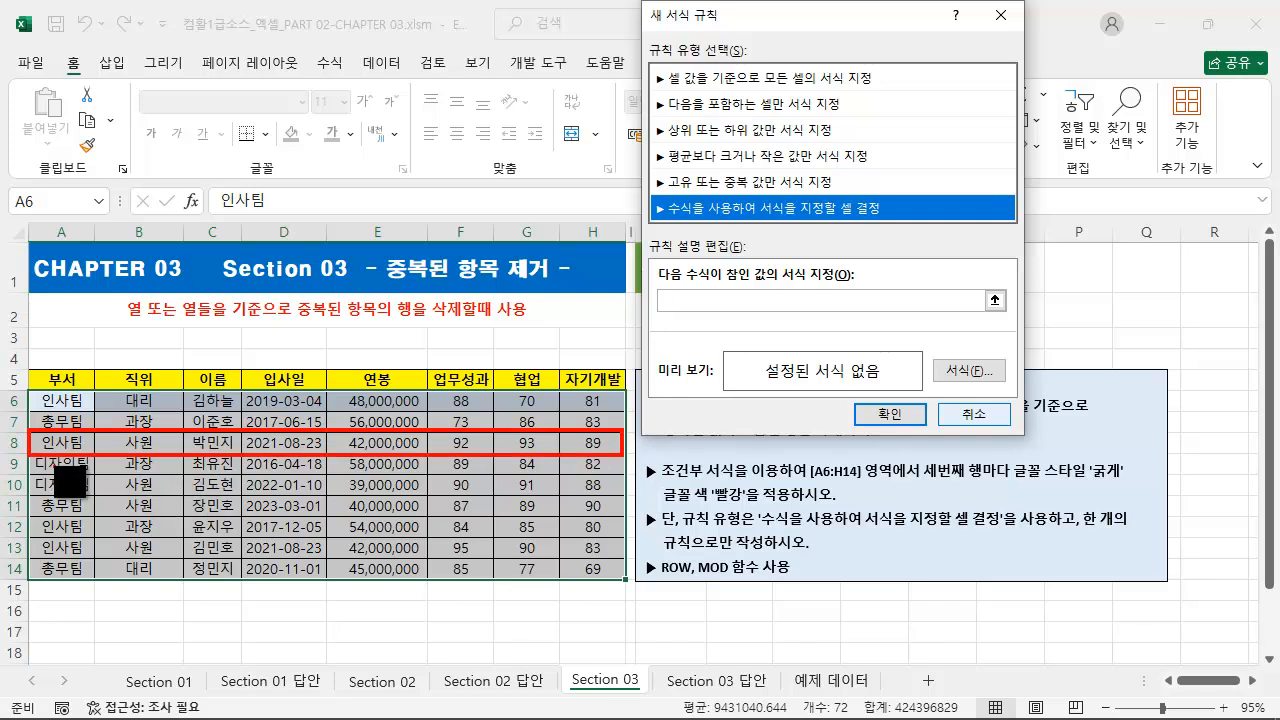
mouse_move(38, 456)
left_mouse_down()
mouse_move(59, 481)
mouse_move(32, 499)
mouse_move(623, 516)
left_mouse_up()
key("ctrl+z")
key("ctrl+z")
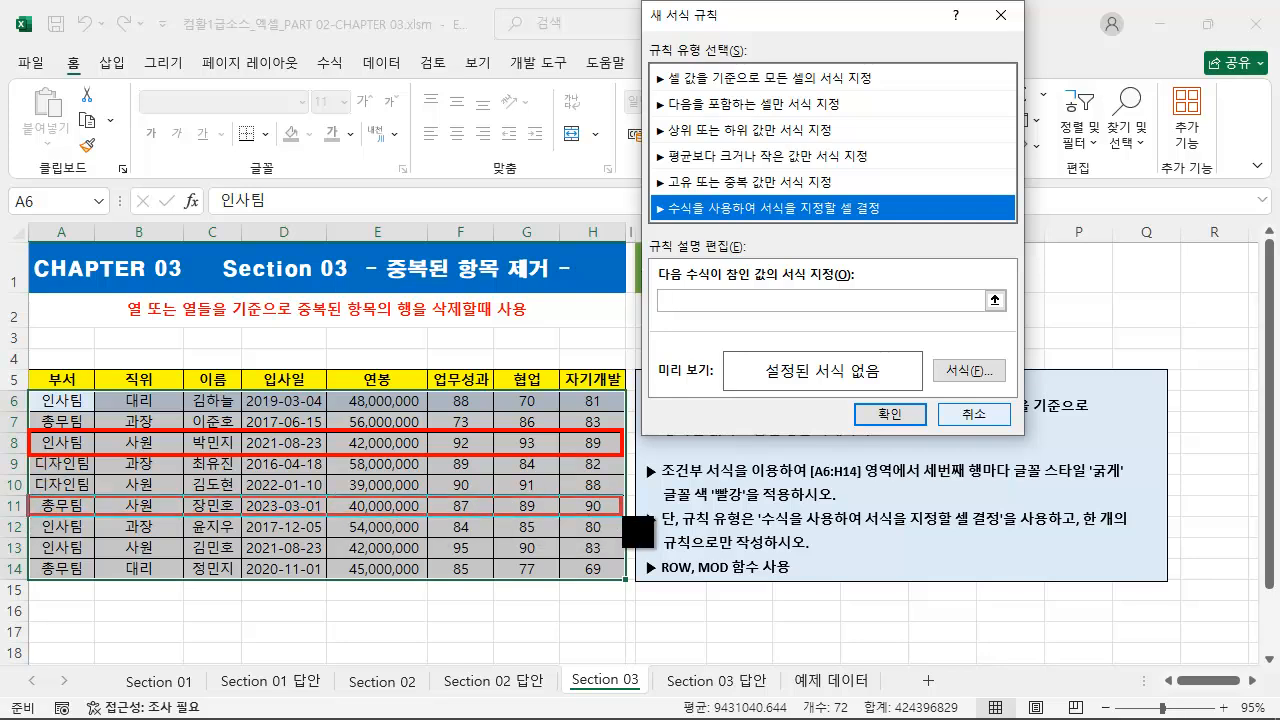
mouse_move(32, 558)
left_mouse_down()
mouse_move(652, 600)
mouse_move(639, 597)
left_mouse_up()
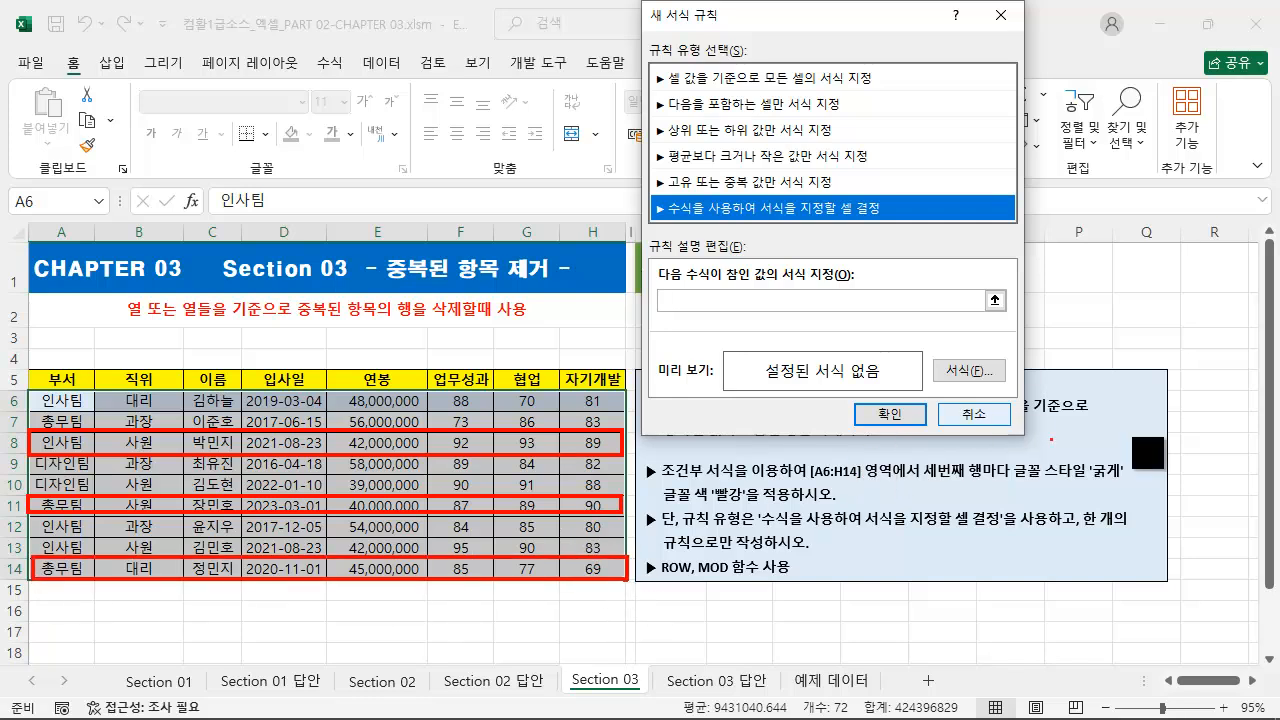
left_click_drag(1013, 483, 1124, 482)
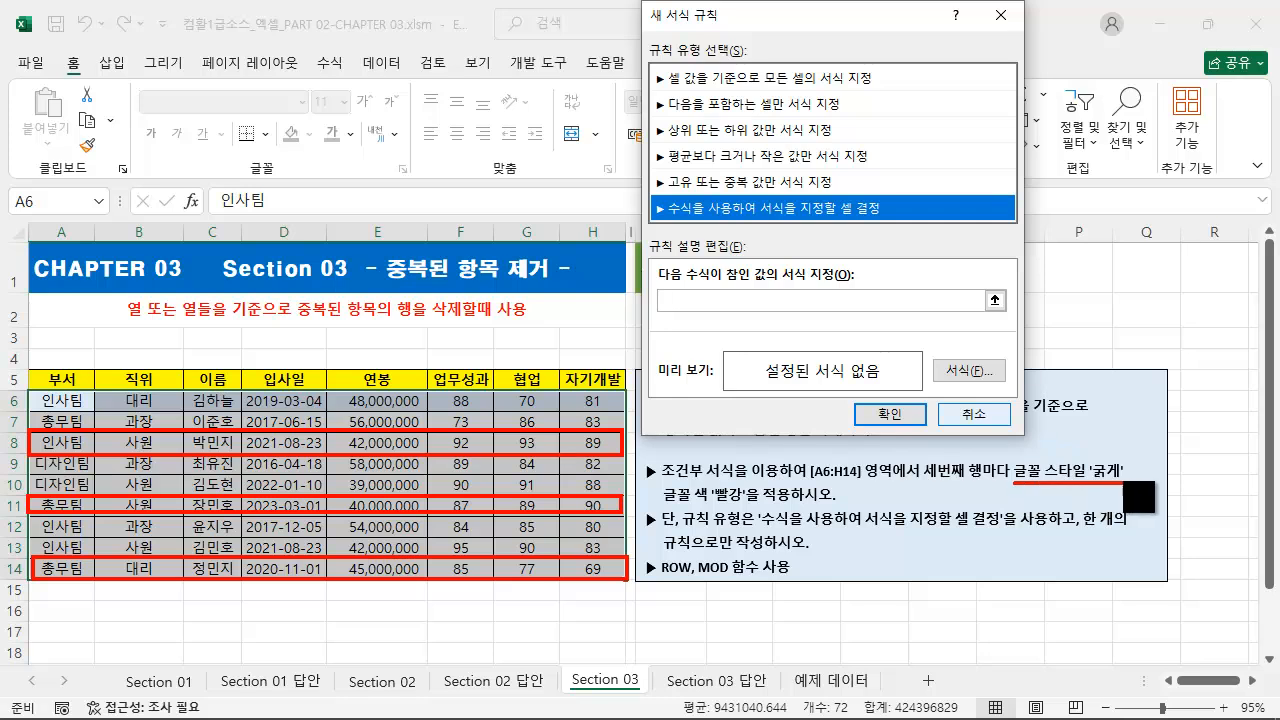
left_click_drag(662, 505, 848, 506)
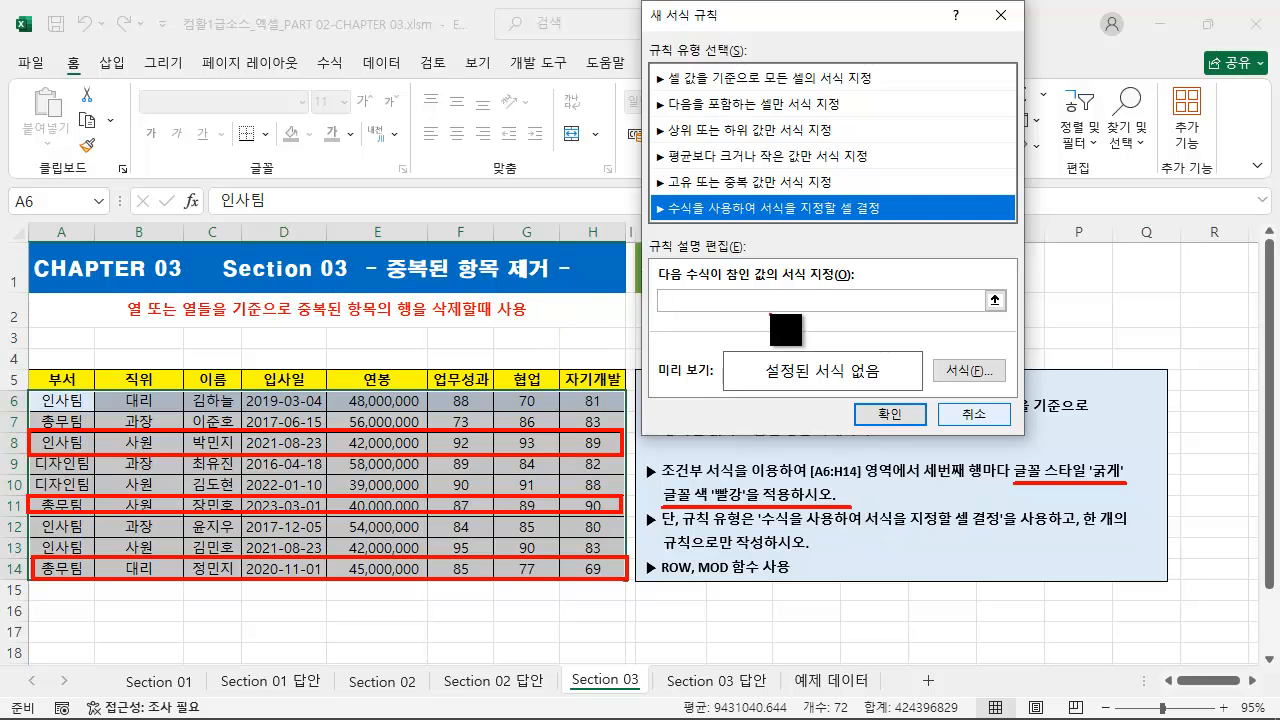
key("Escape")
key("ctrl+2")
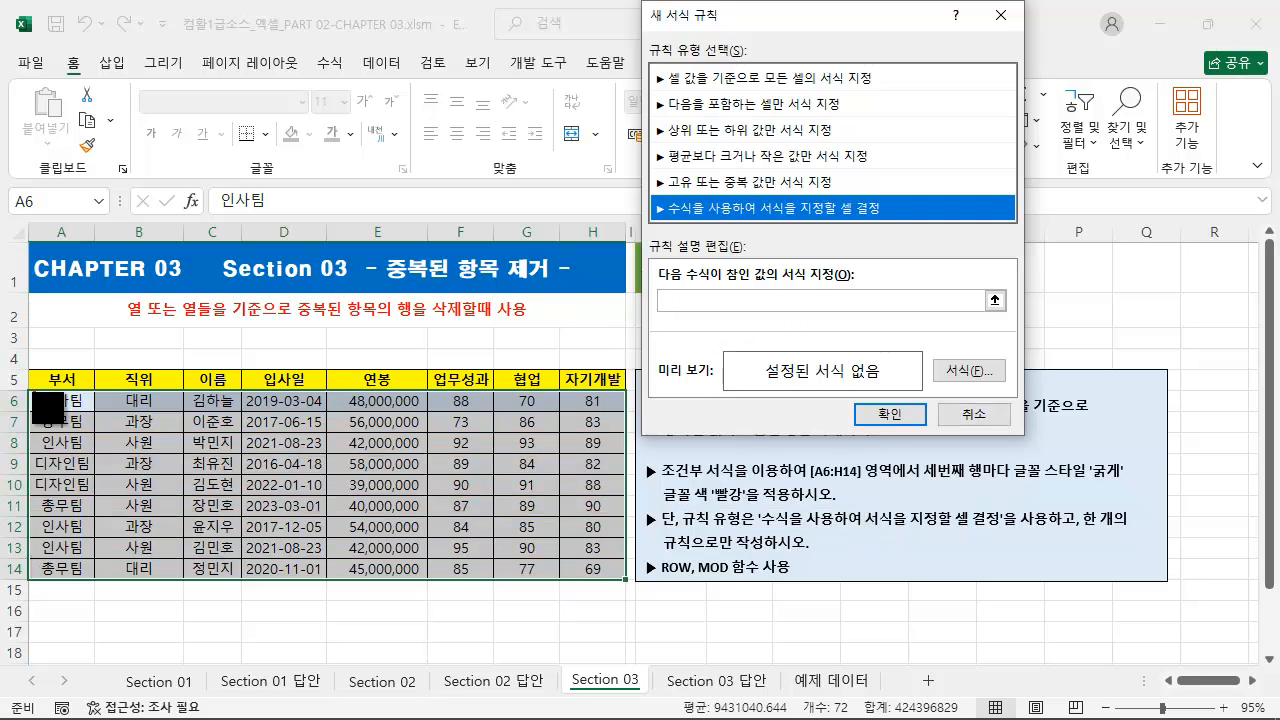
left_click_drag(30, 390, 624, 584)
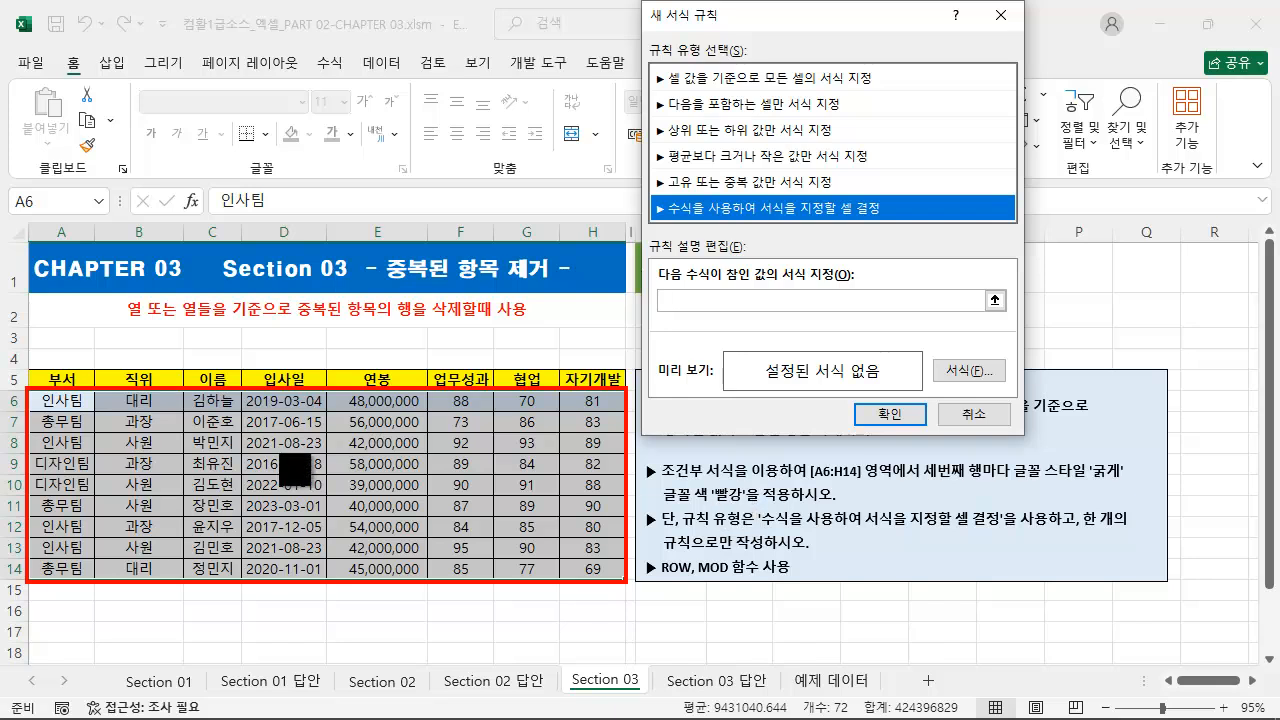
left_click_drag(109, 386, 163, 314)
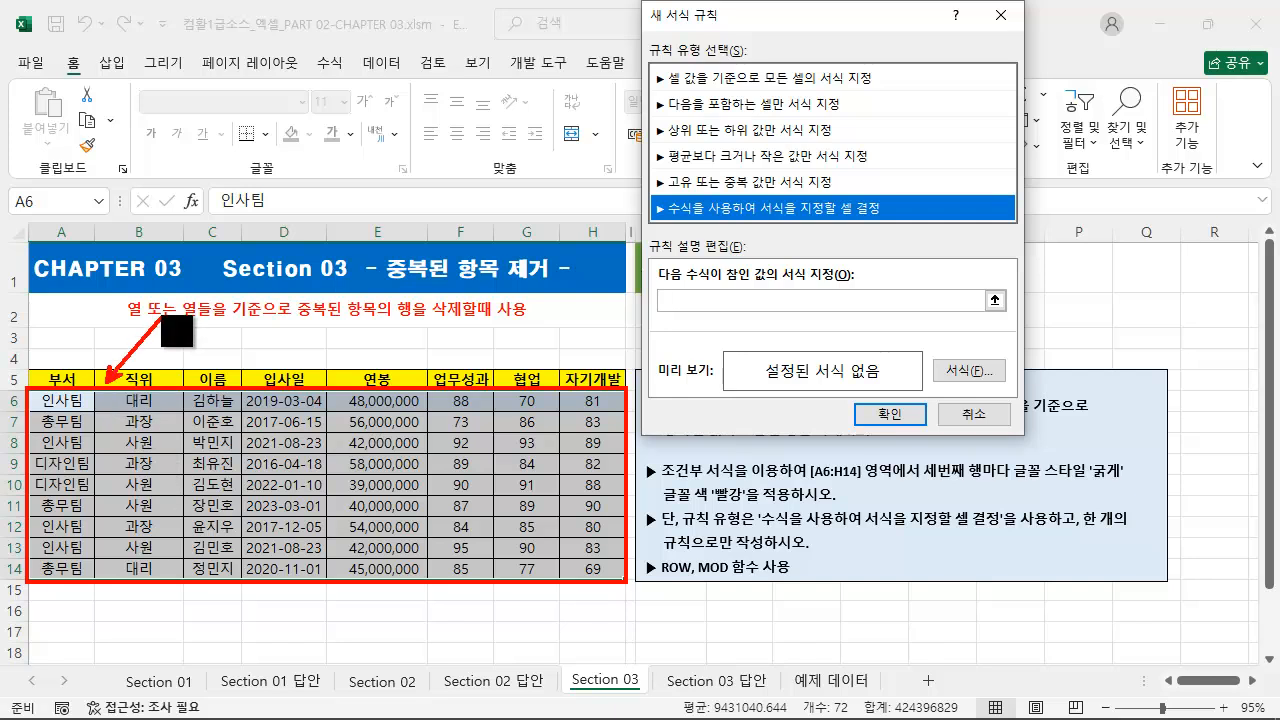
Step: Enter =mod(row()-5,3)=0 as the formula of the new conditional formatting rule
key("Escape")
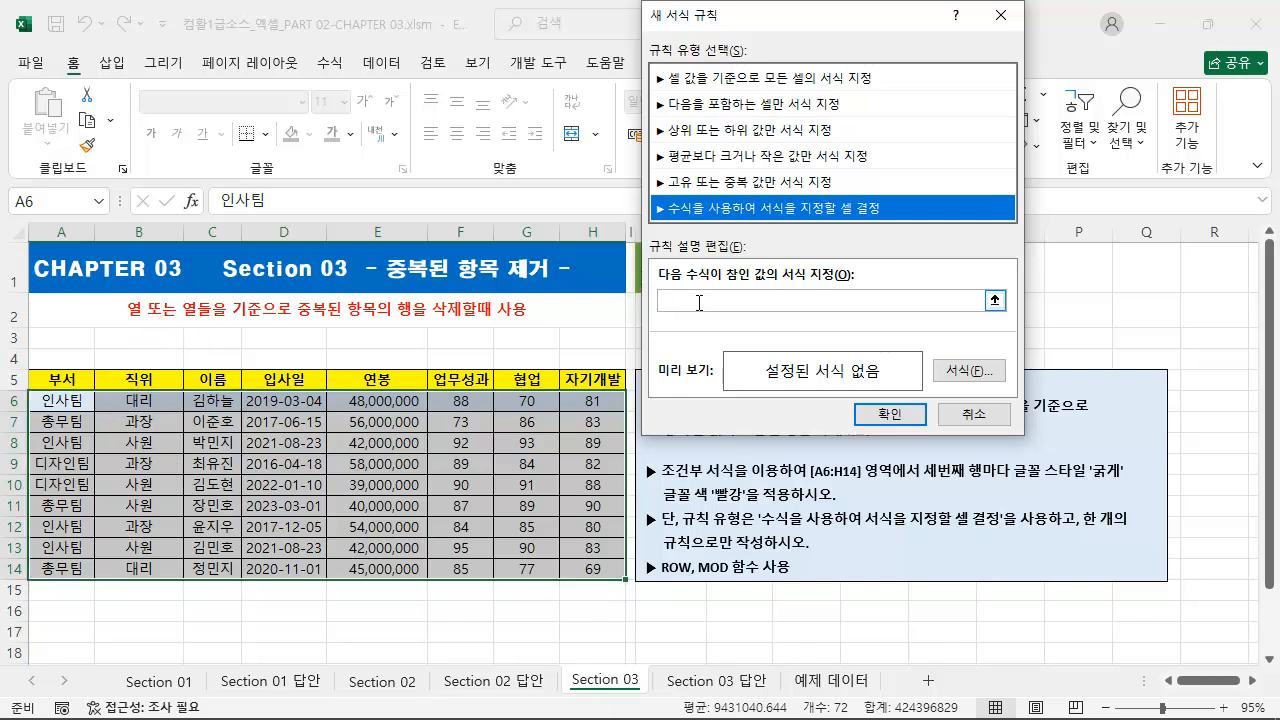
left_click(687, 300)
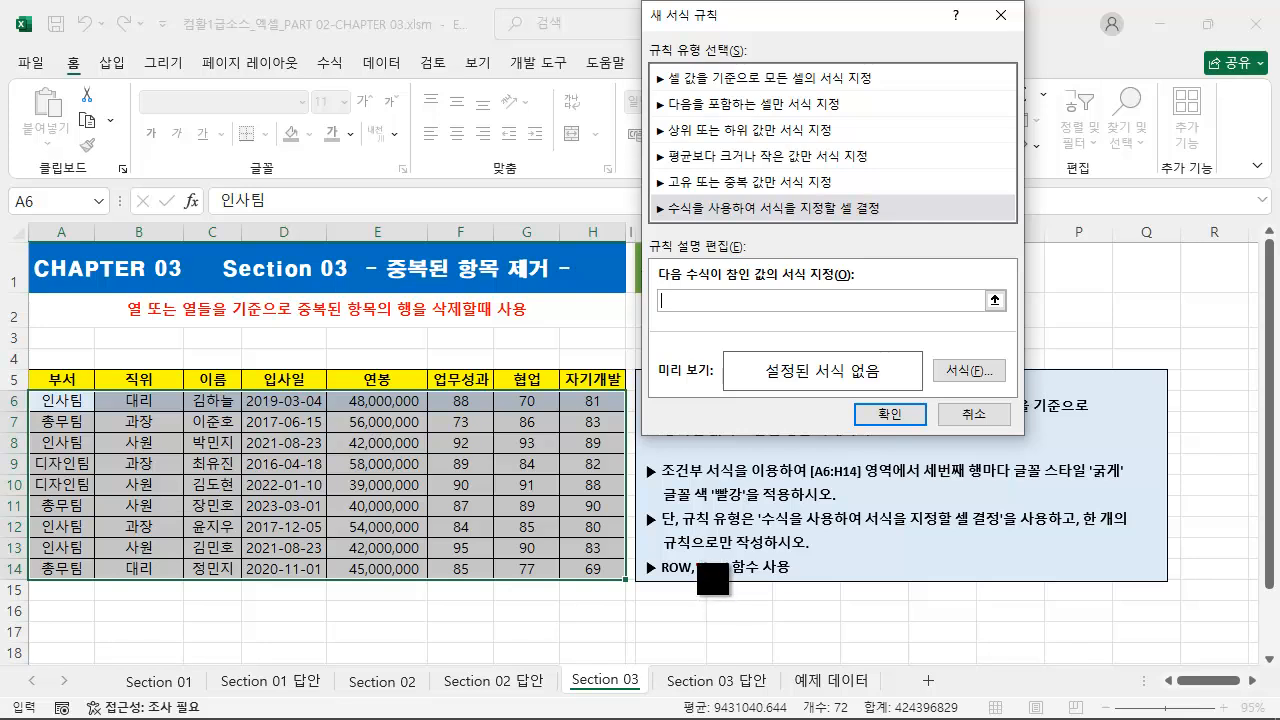
mouse_move(697, 557)
left_mouse_down()
mouse_move(718, 587)
mouse_move(731, 582)
left_mouse_up()
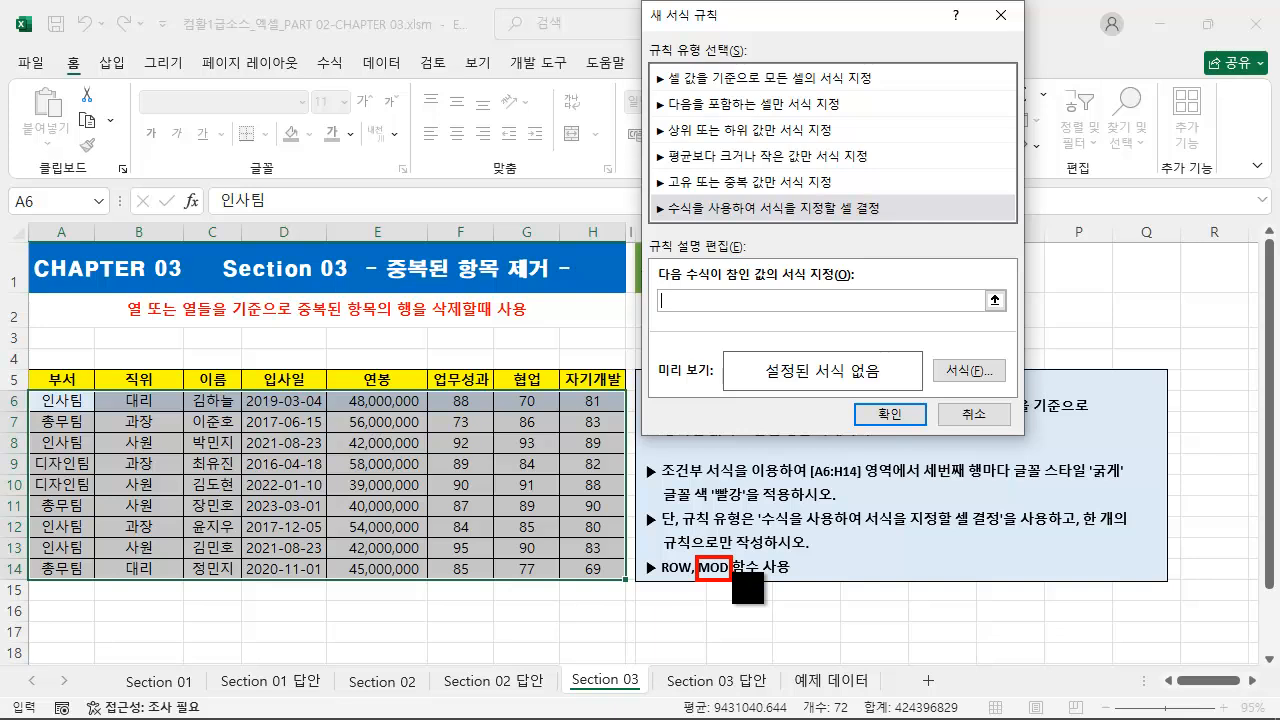
left_click(692, 300)
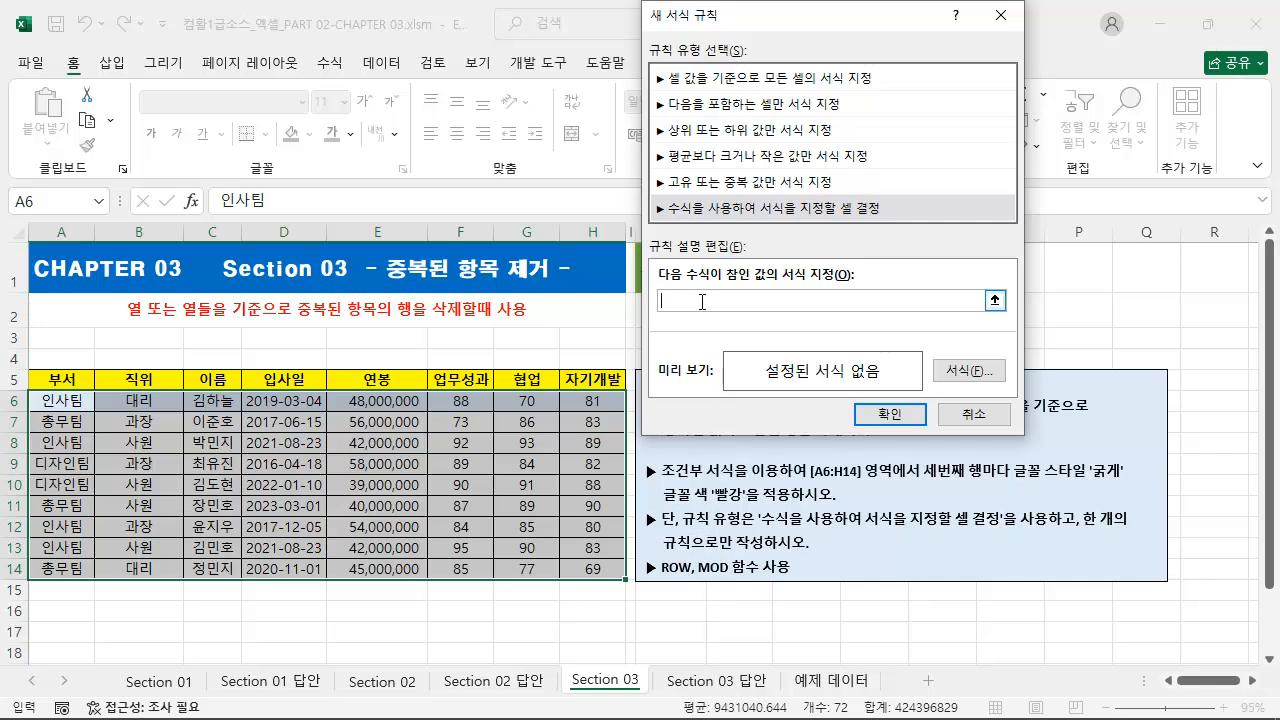
type("=mod(")
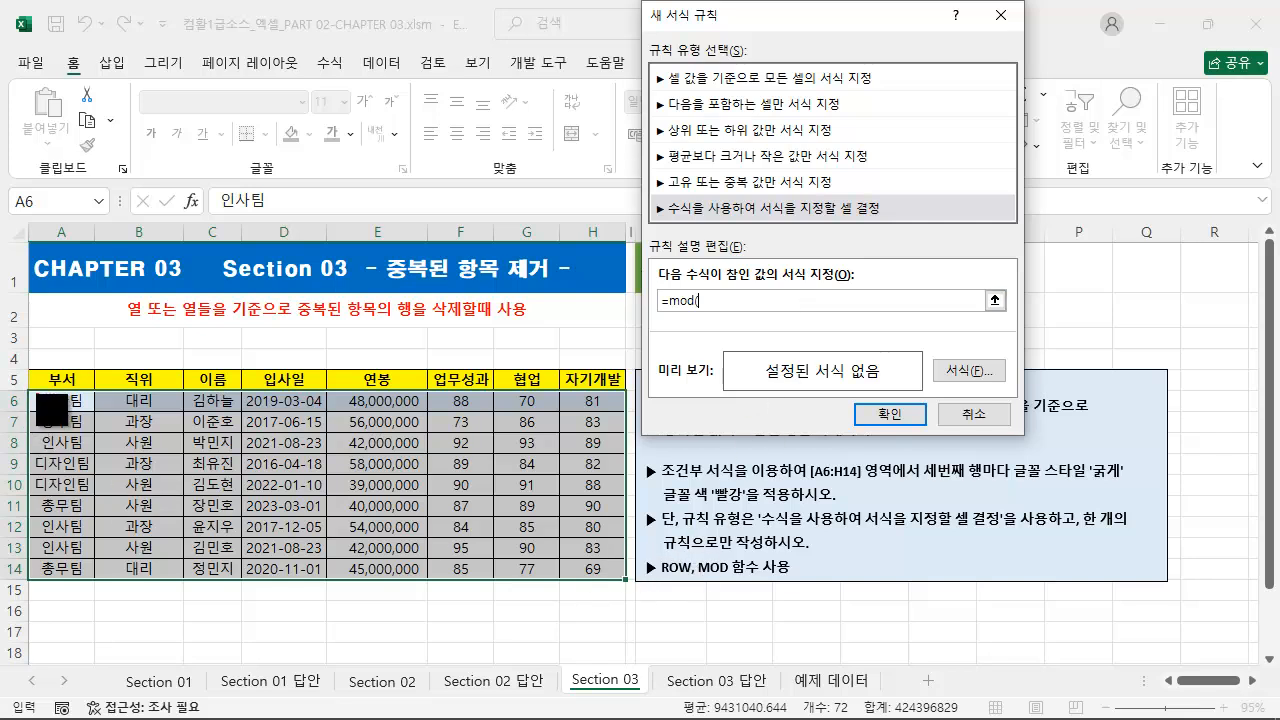
mouse_move(31, 390)
left_mouse_down()
mouse_move(397, 554)
mouse_move(625, 578)
left_mouse_up()
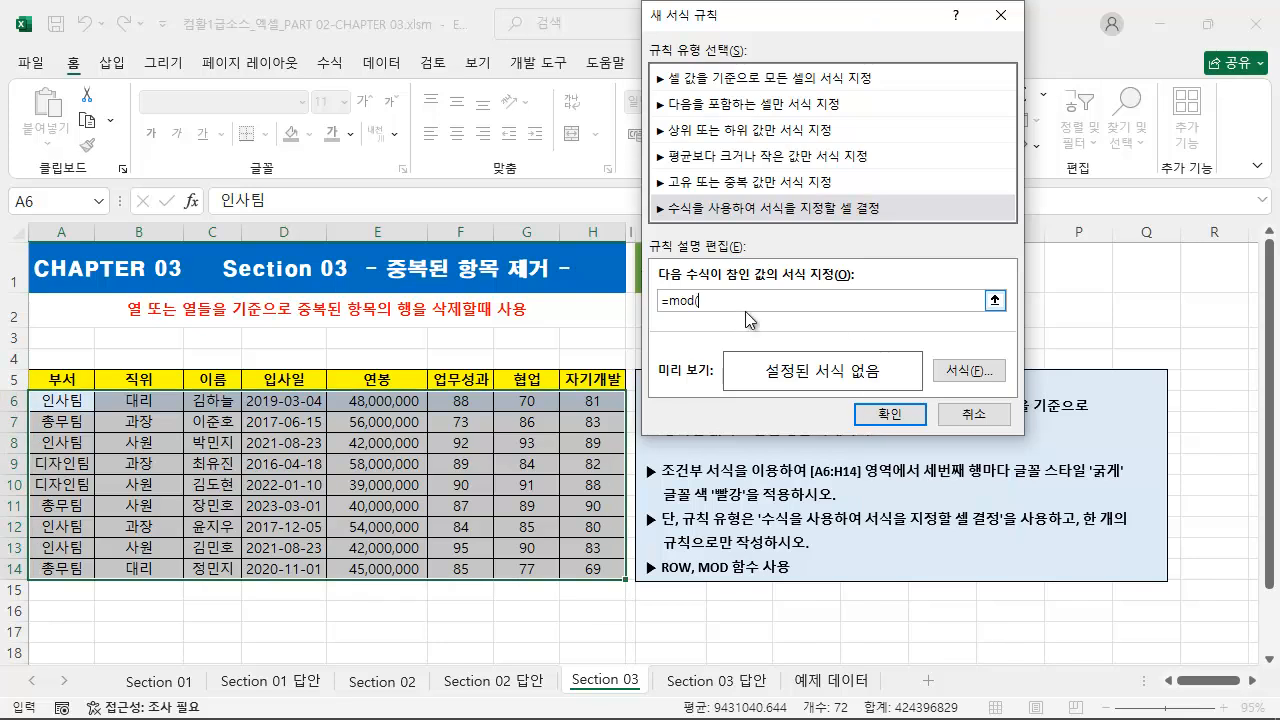
type("row(")
mouse_move(53, 408)
left_mouse_down()
mouse_move(317, 518)
mouse_move(640, 612)
mouse_move(625, 579)
left_mouse_up()
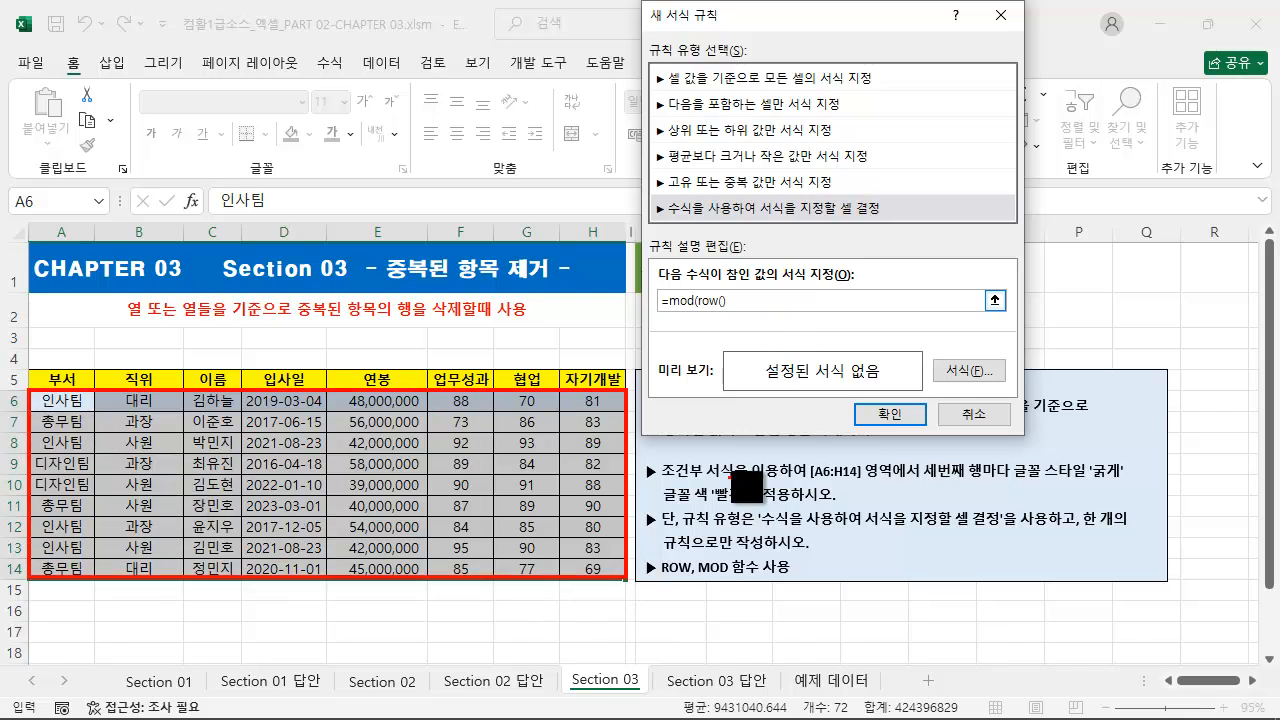
key("e")
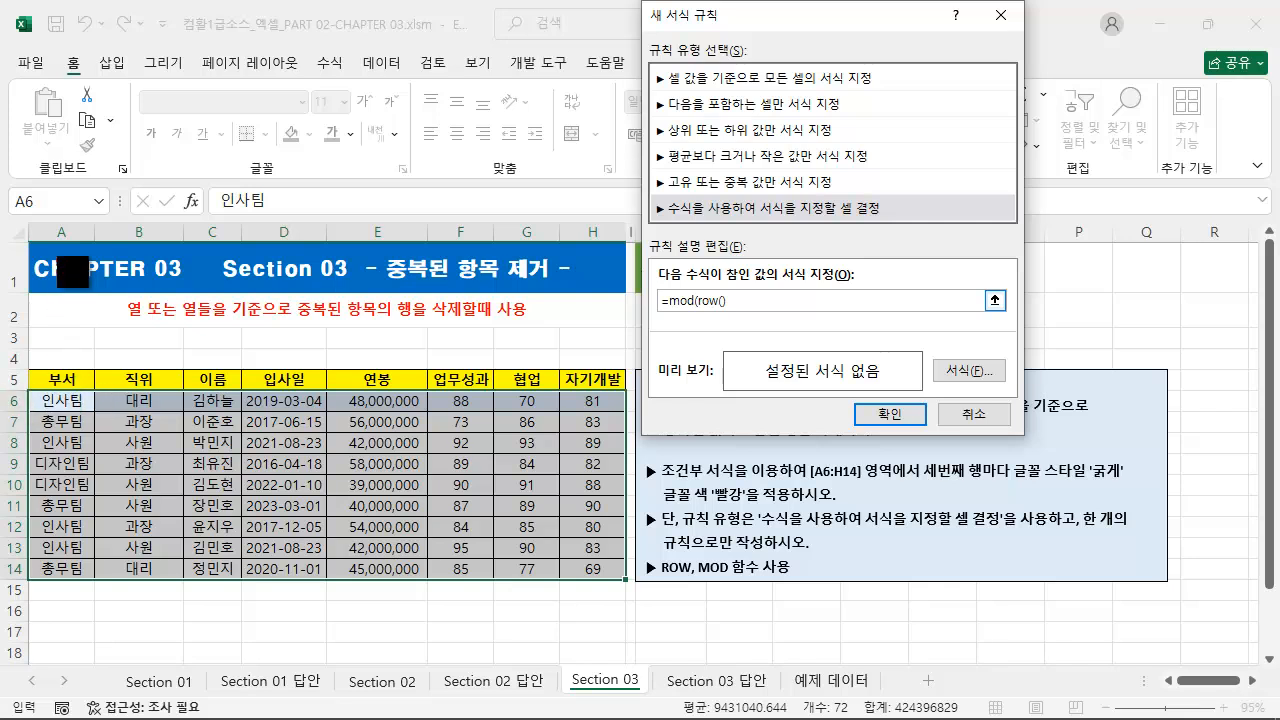
left_click_drag(4, 244, 26, 395)
type("-5")
type(")=0")
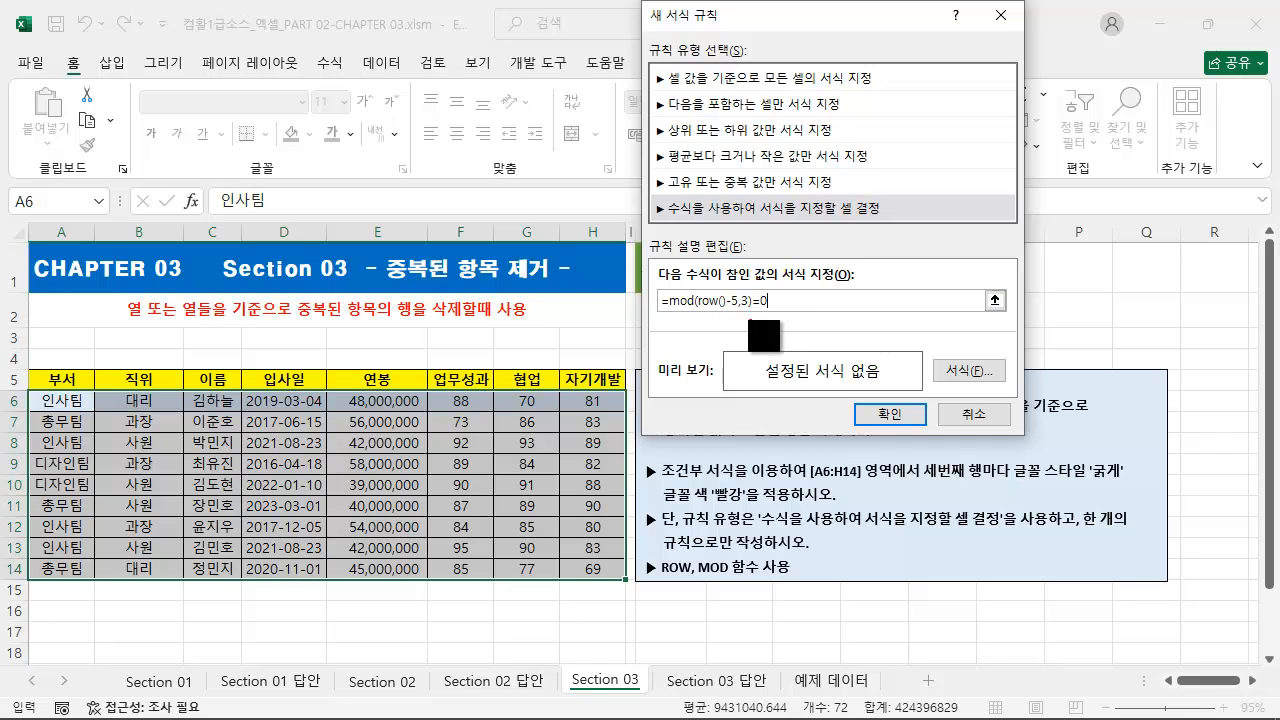
left_click_drag(28, 389, 94, 411)
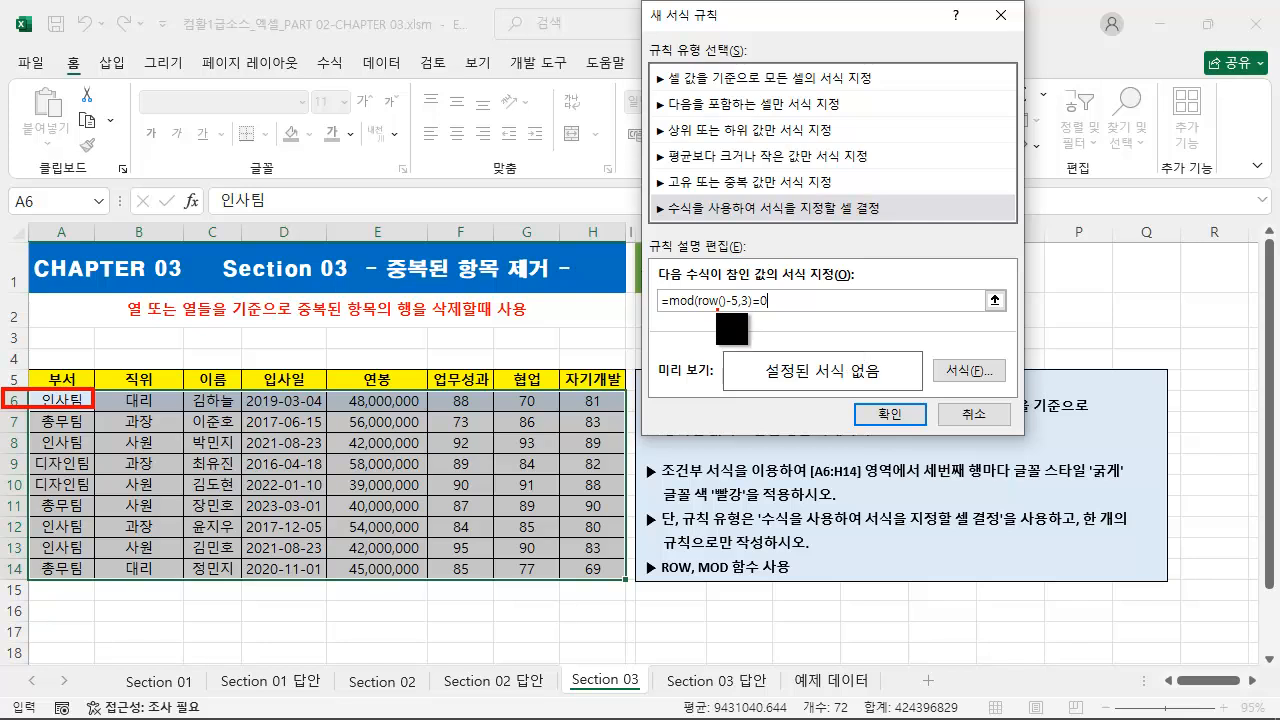
mouse_move(717, 313)
left_mouse_down()
mouse_move(706, 329)
mouse_move(718, 326)
left_mouse_up()
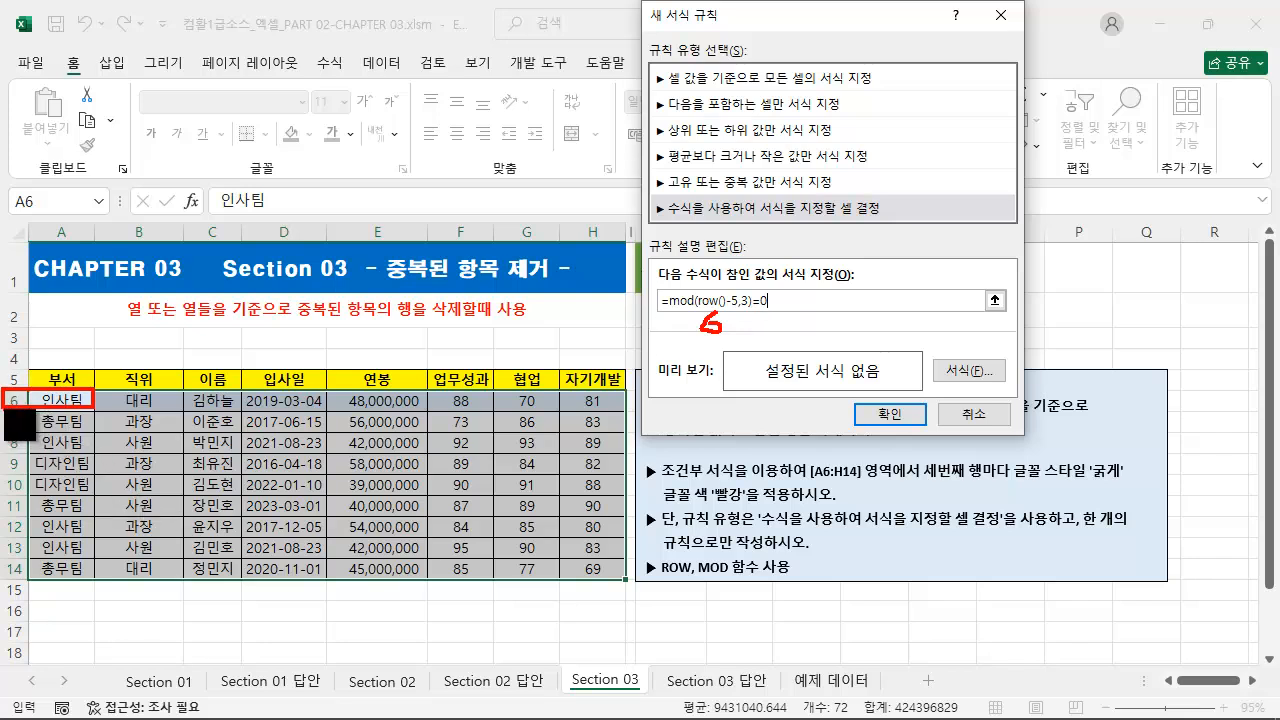
left_click_drag(3, 411, 93, 433)
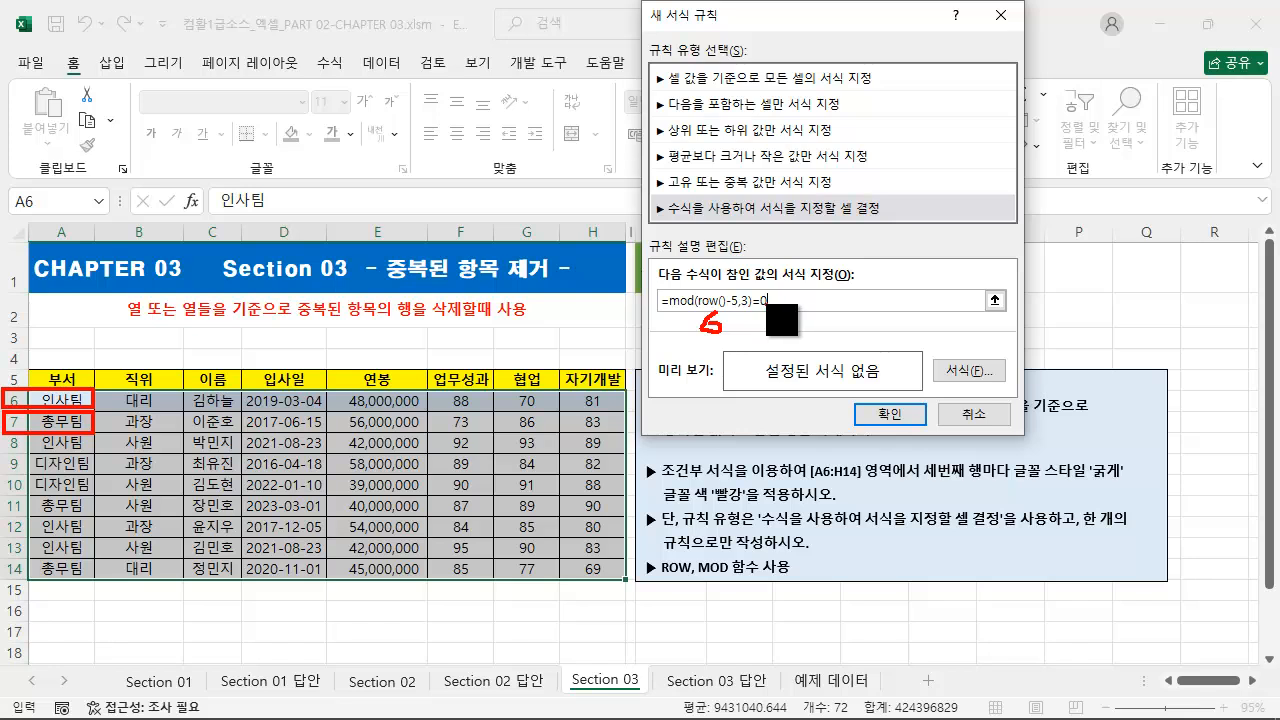
left_click_drag(9, 432, 92, 452)
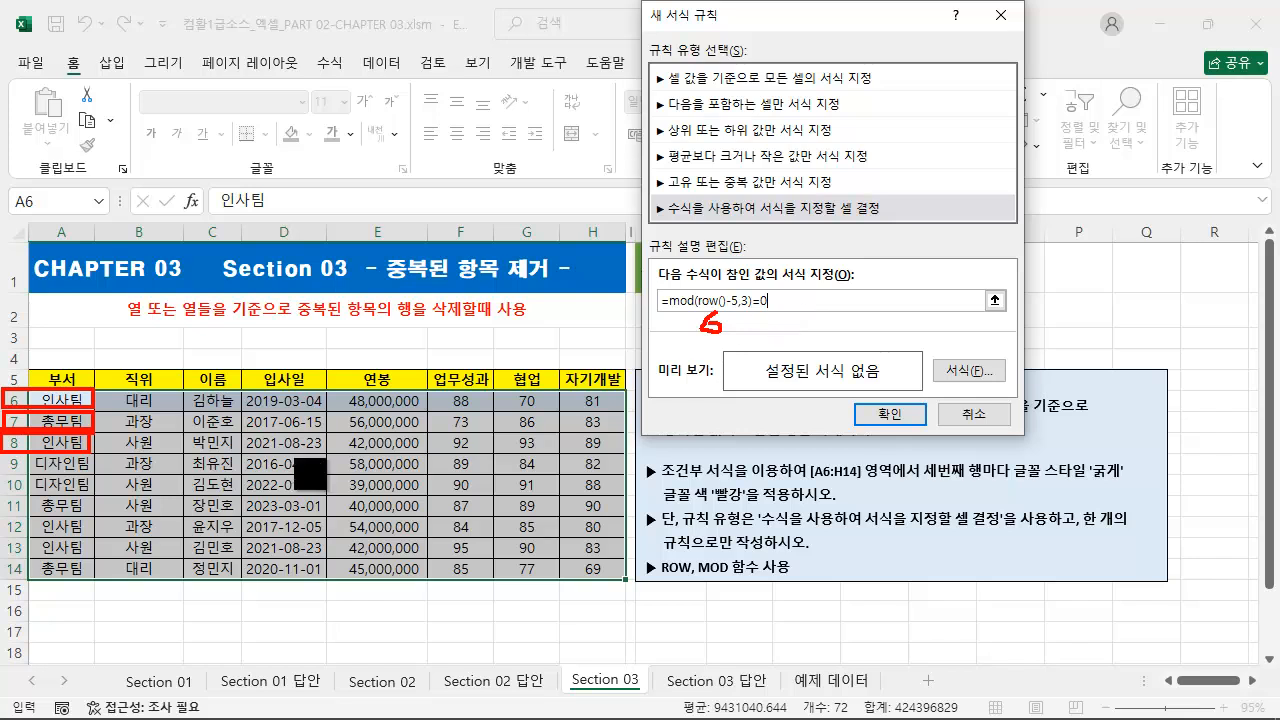
mouse_move(28, 450)
left_mouse_down()
mouse_move(23, 440)
mouse_move(626, 428)
mouse_move(648, 481)
left_mouse_up()
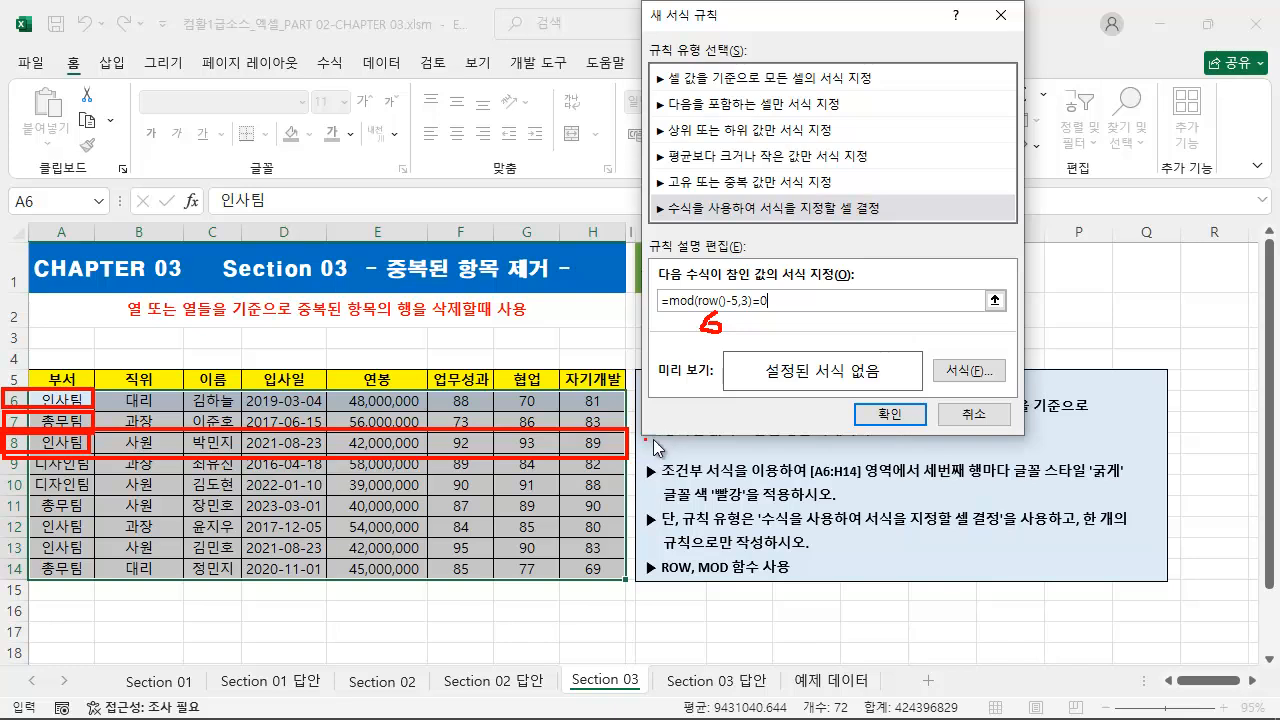
key("Escape")
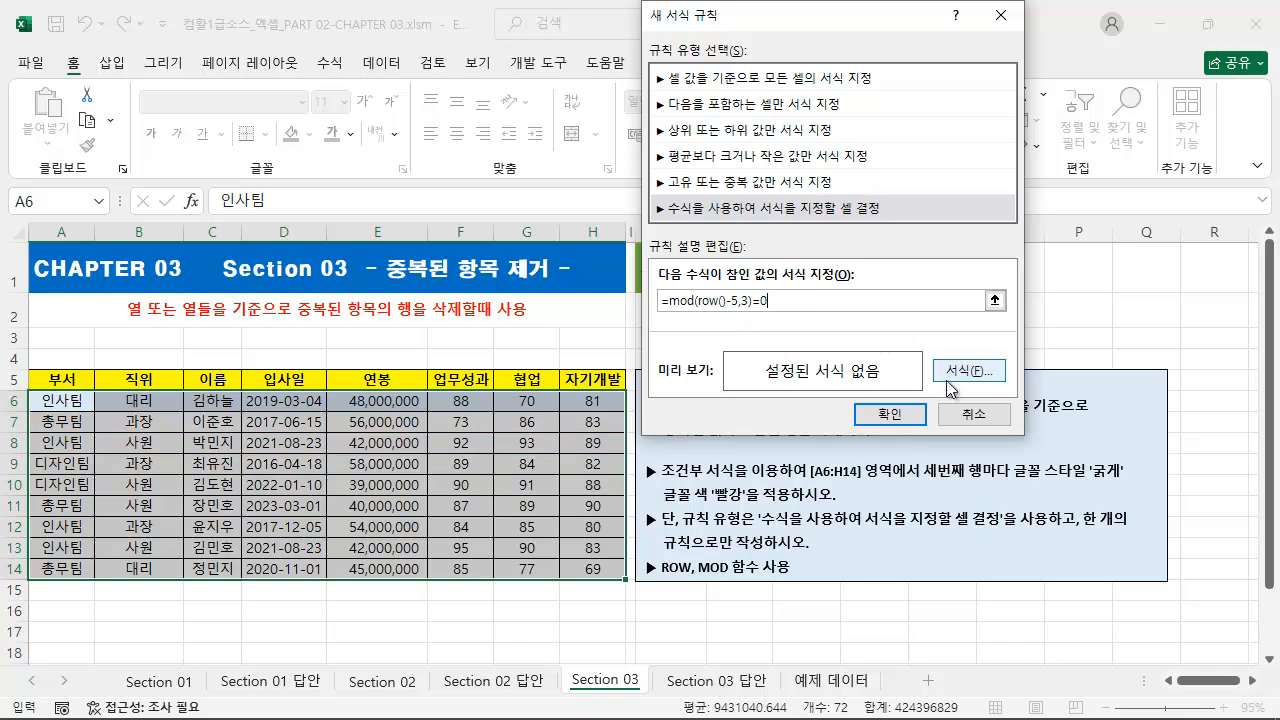
Step: Copy the rule's formula text and finish the rule with font style 굵게 and font colour 빨강
double_click(793, 299)
key("ctrl+c")
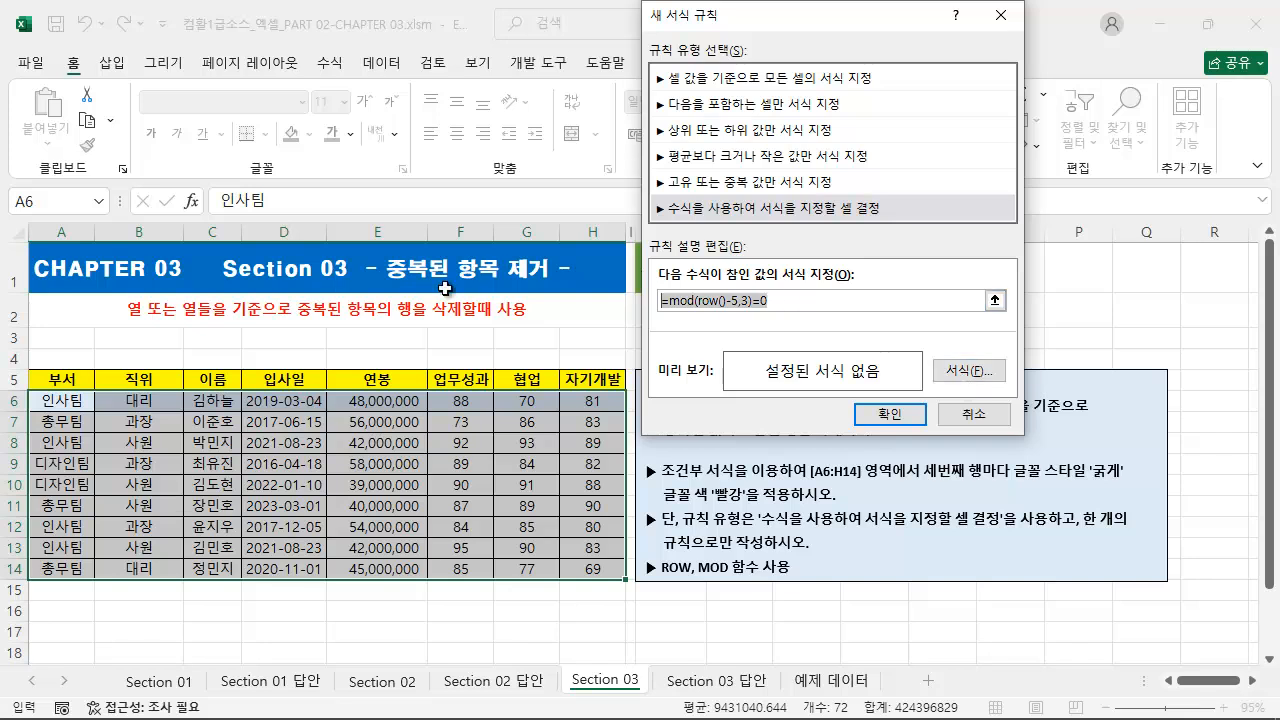
left_click(978, 377)
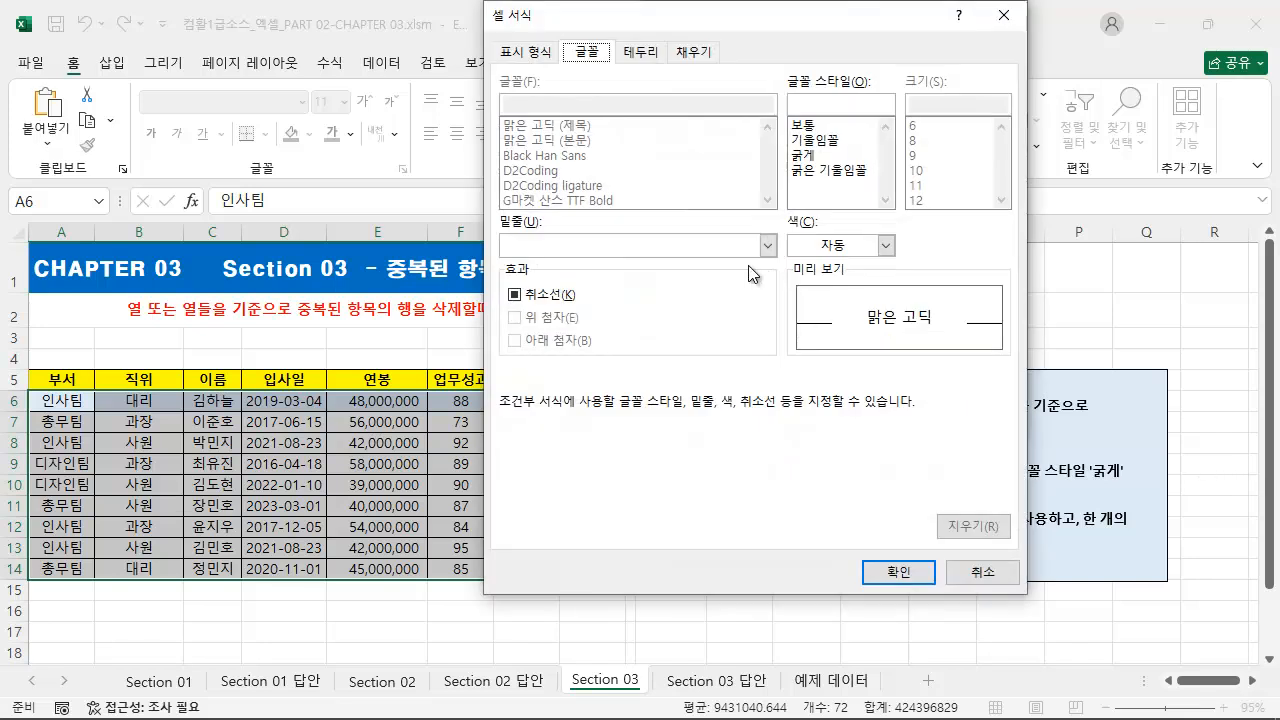
left_click(820, 157)
left_click(843, 248)
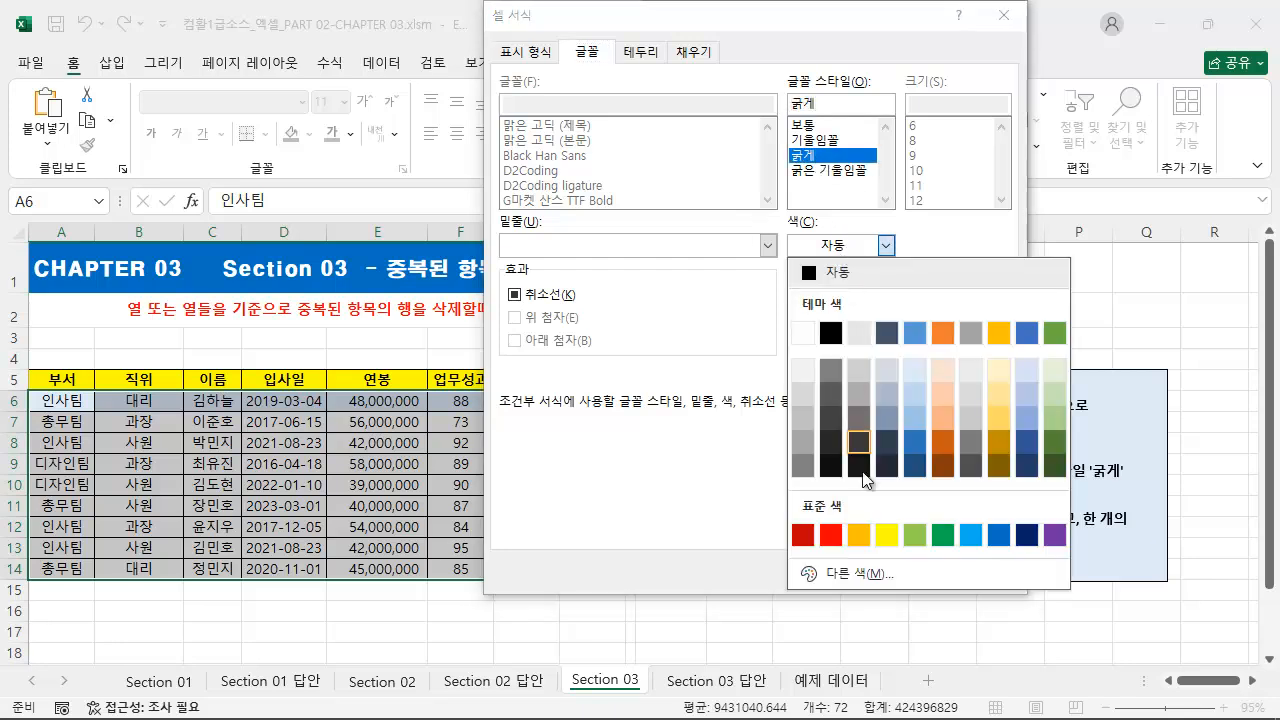
left_click(835, 535)
left_click(910, 573)
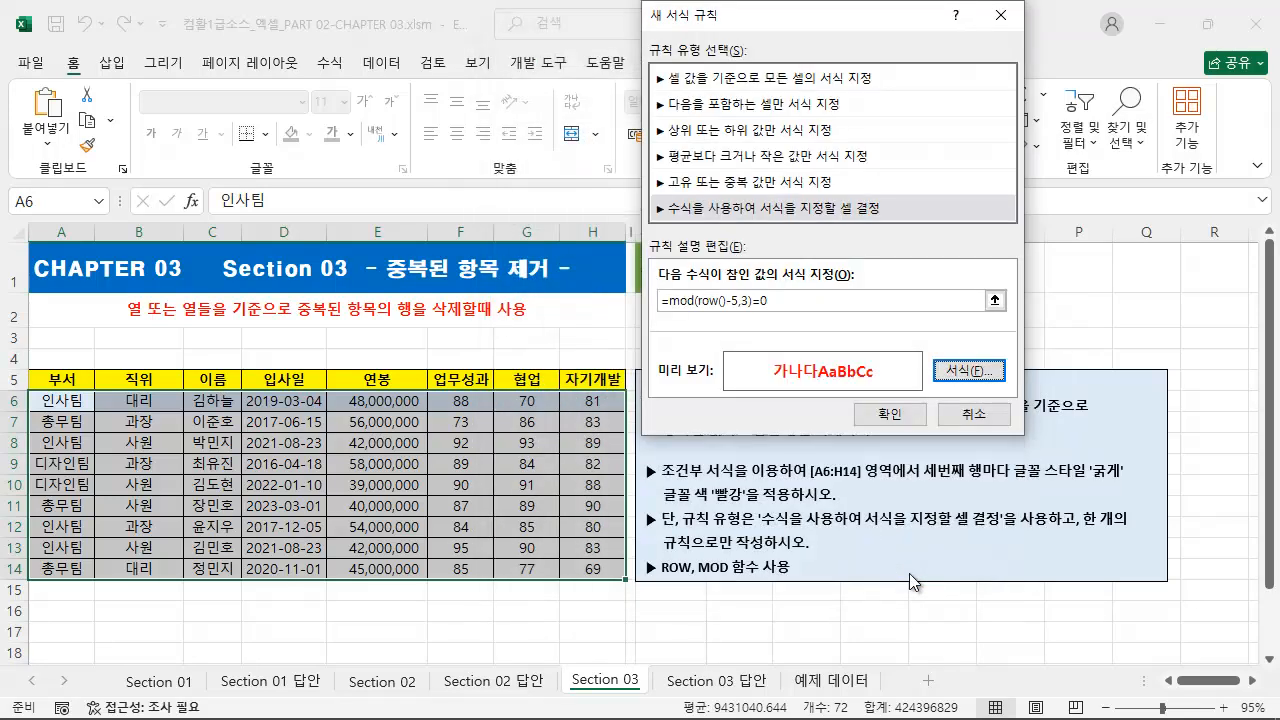
left_click(876, 418)
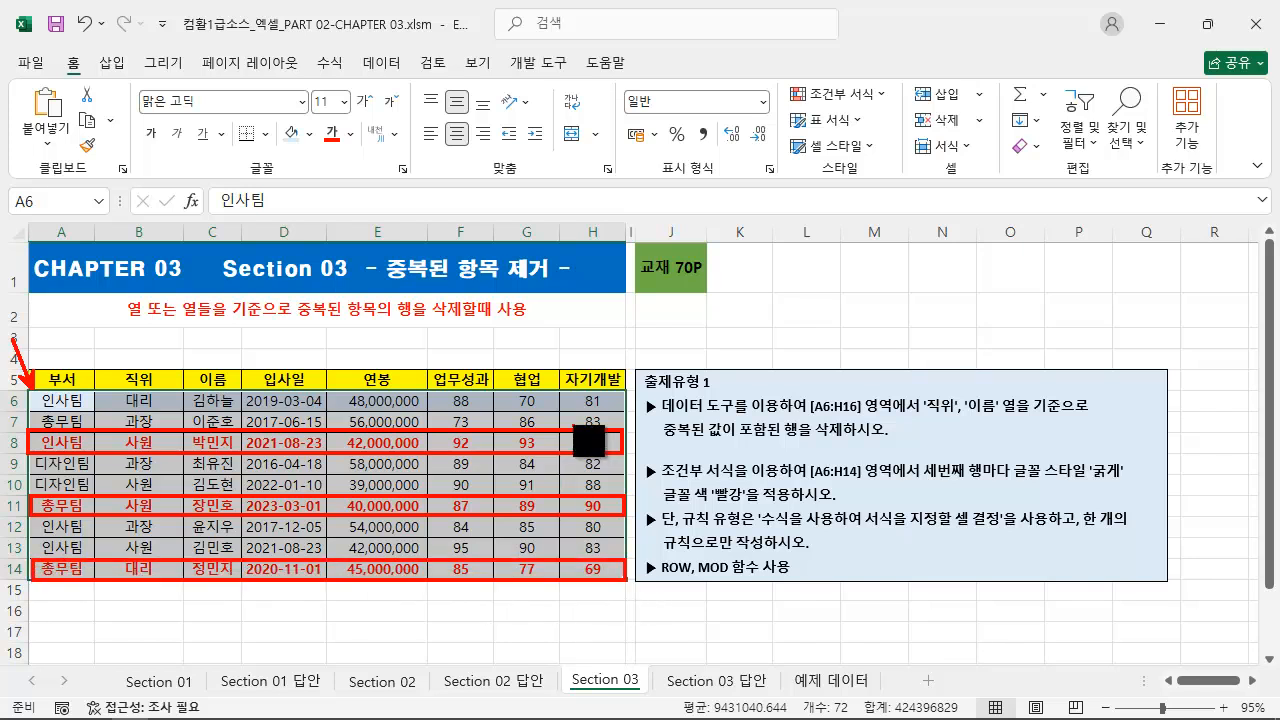
Step: Insert a text box below the table near A16 and paste the copied formula =mod(row()-5,3)=0 into it
left_click(111, 62)
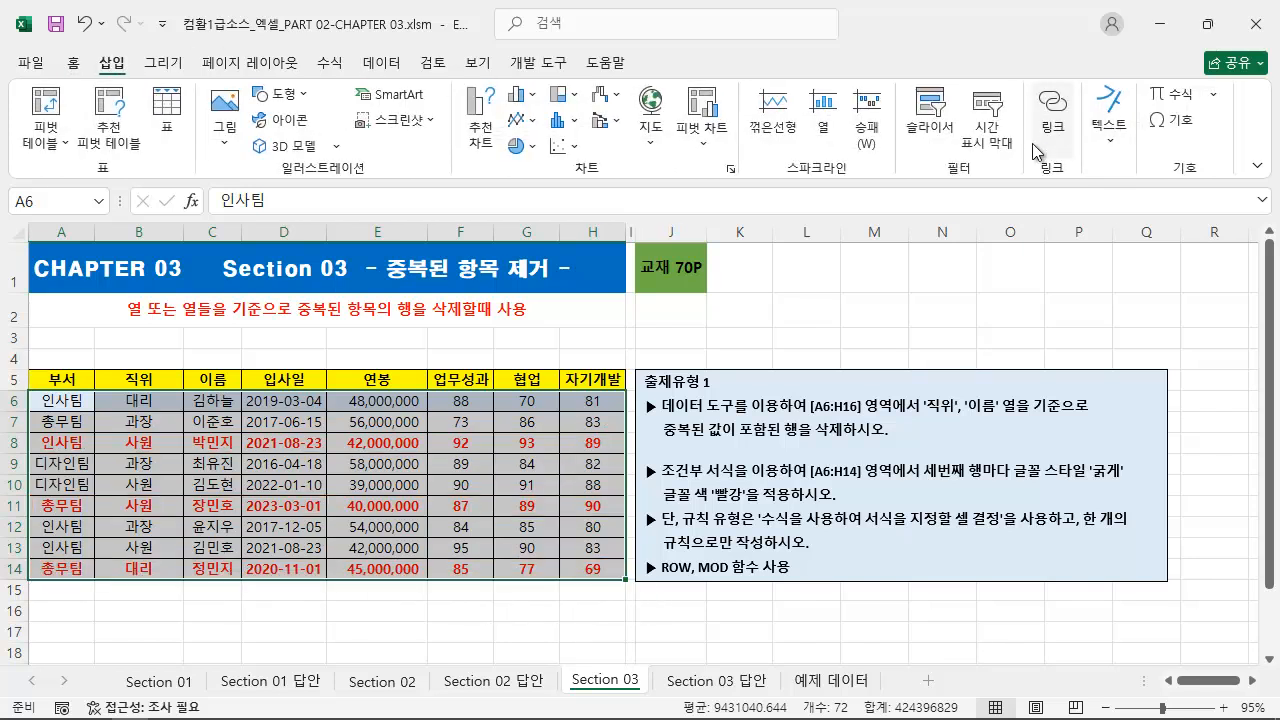
left_click(1108, 138)
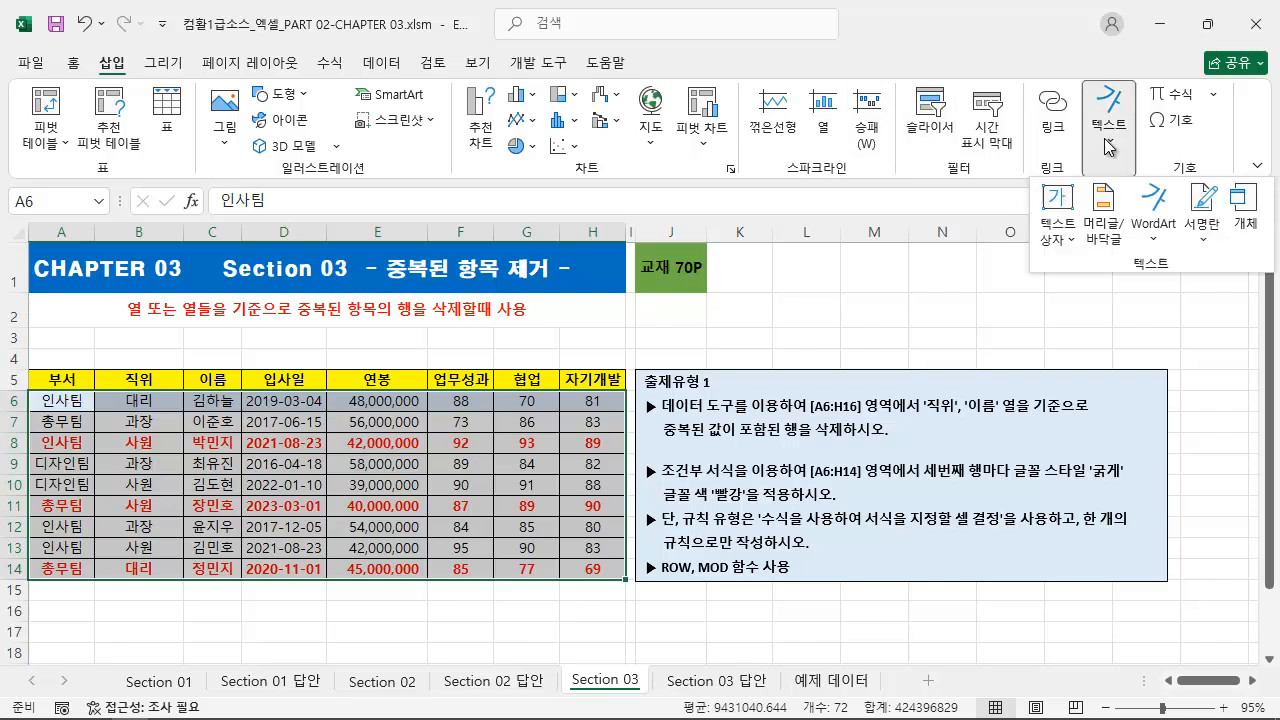
left_click(1062, 216)
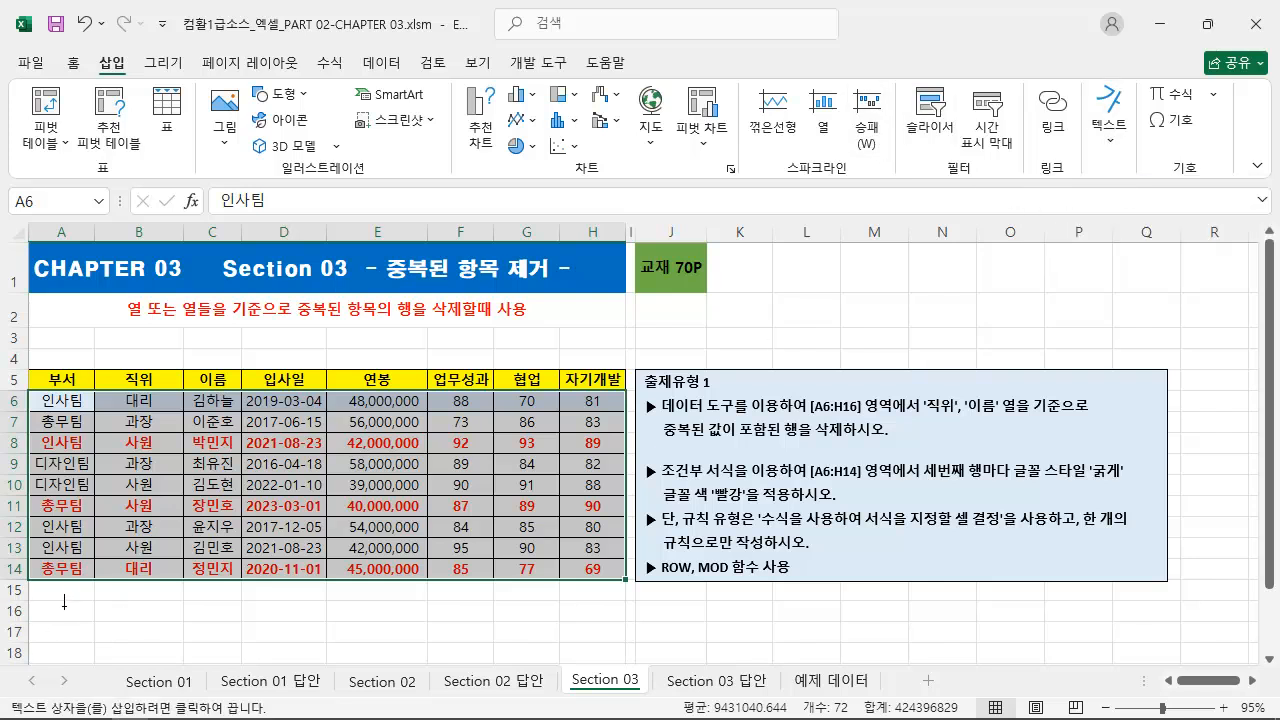
left_click(64, 601)
key("ctrl+v")
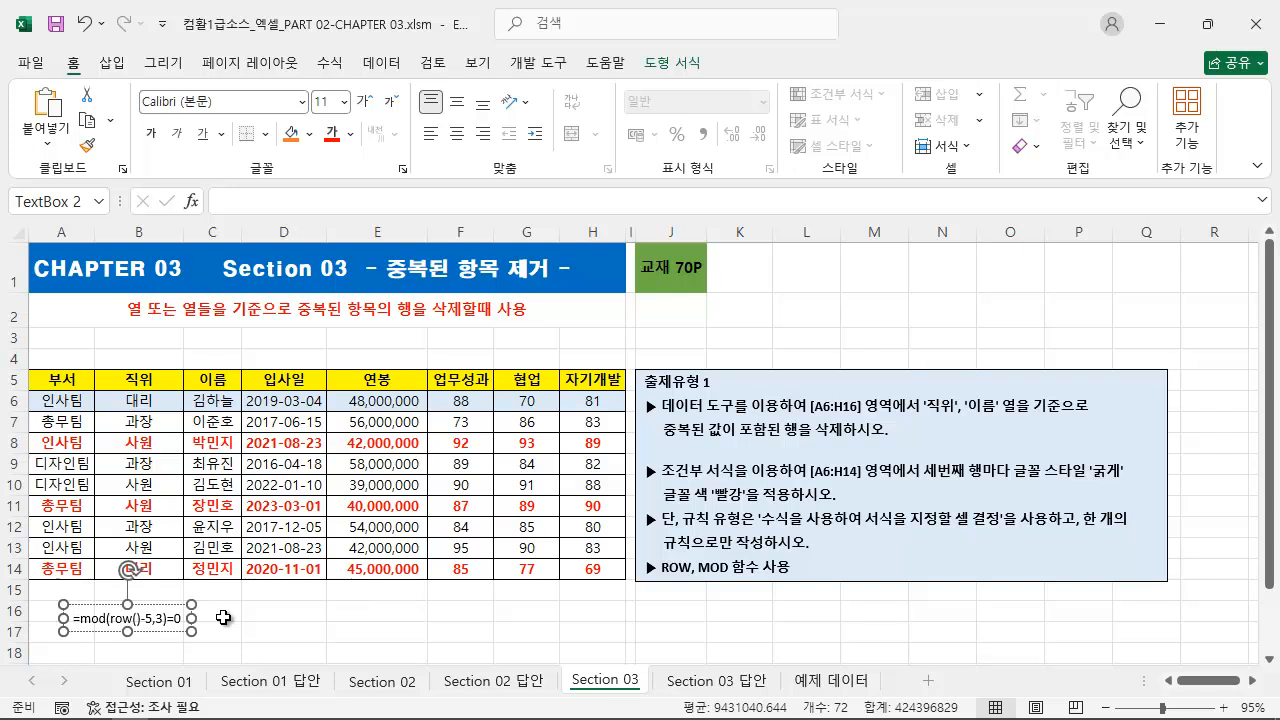
Step: Give the formula text box a standard red fill and make its text white and bold
left_click(309, 134)
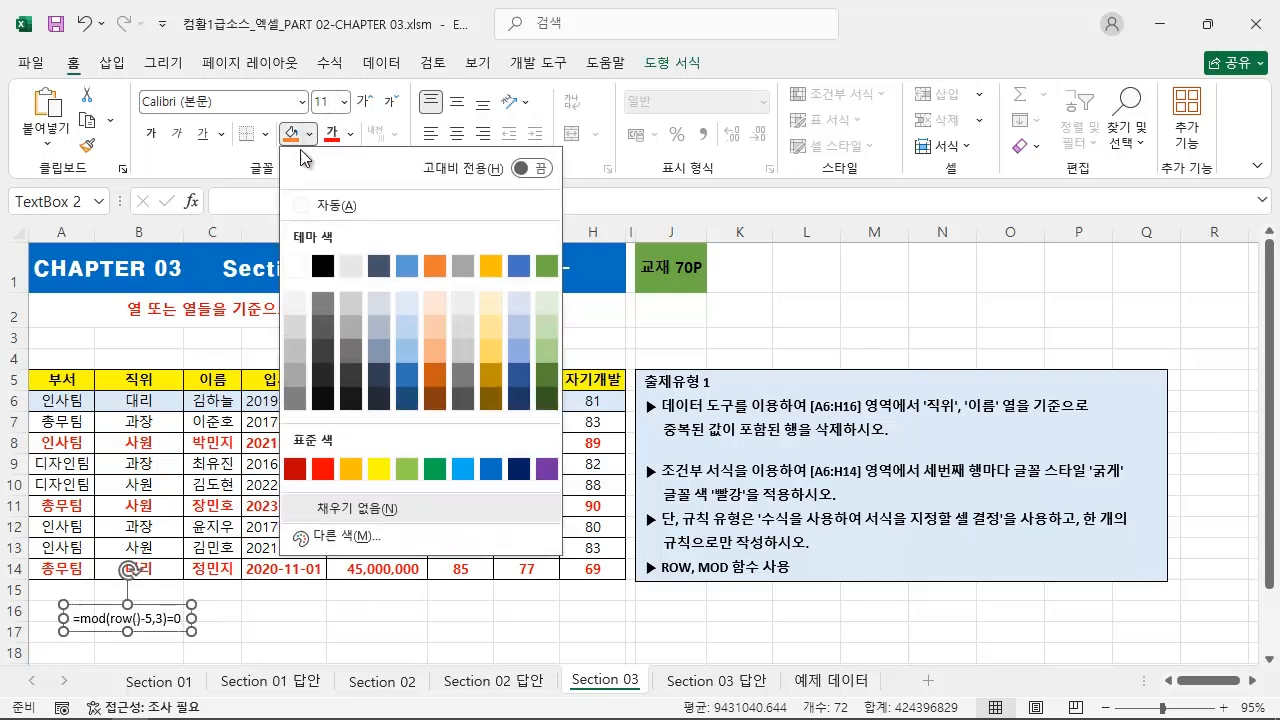
left_click(325, 470)
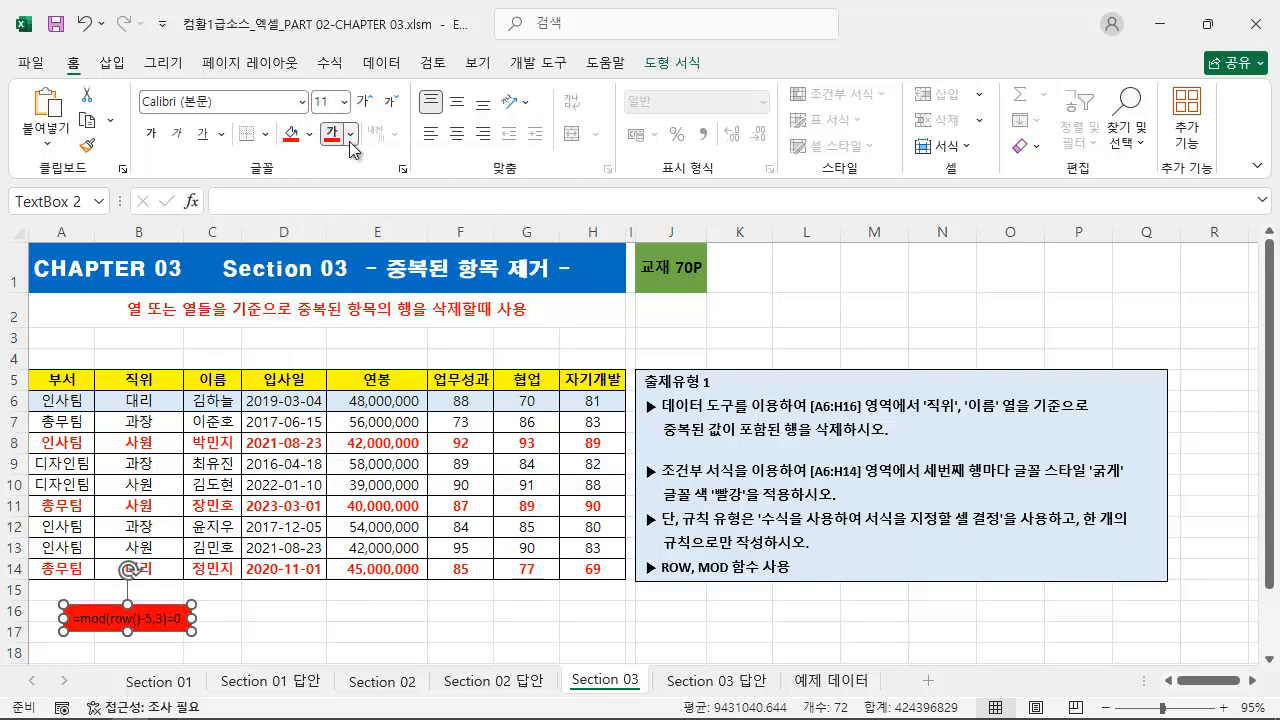
left_click(350, 134)
left_click(336, 268)
key("ctrl+b")
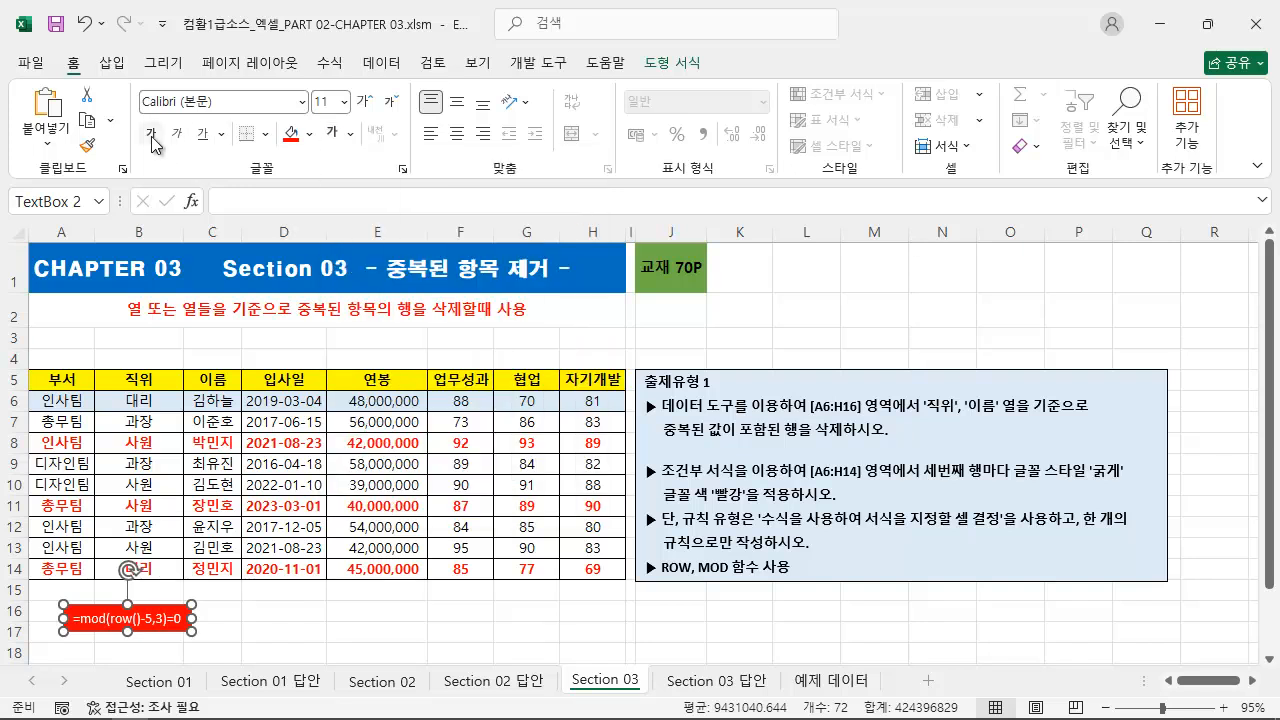
Step: Enlarge the text box's font to size 20, move the box just under the table's first columns and deselect it
left_click(365, 103)
left_click(365, 103)
left_click(365, 103)
left_click(365, 103)
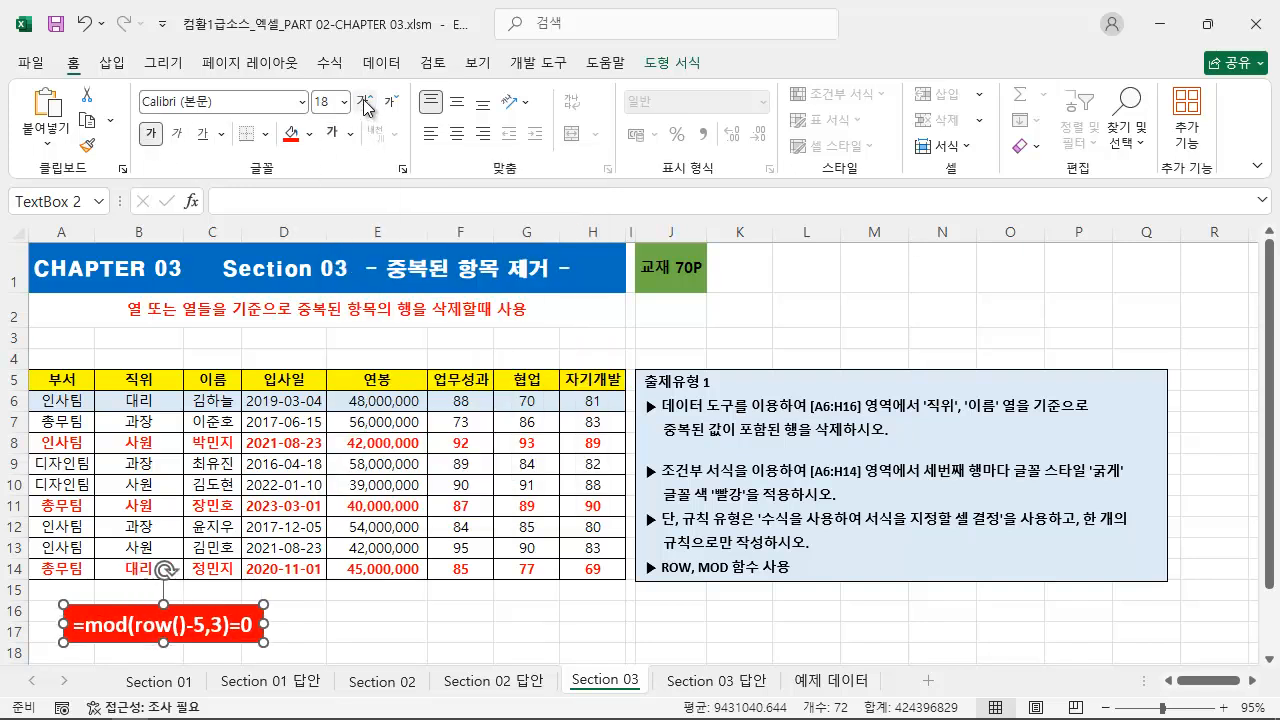
left_click(365, 103)
left_click_drag(249, 601, 213, 590)
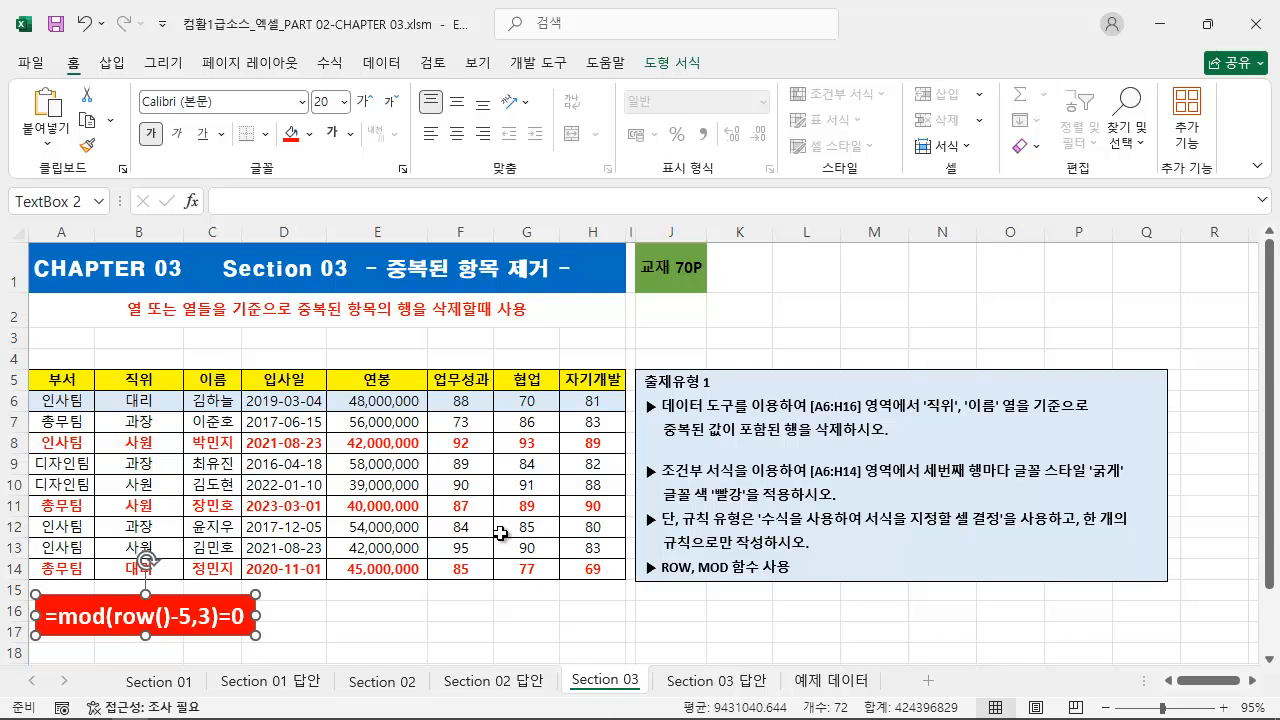
left_click(822, 286)
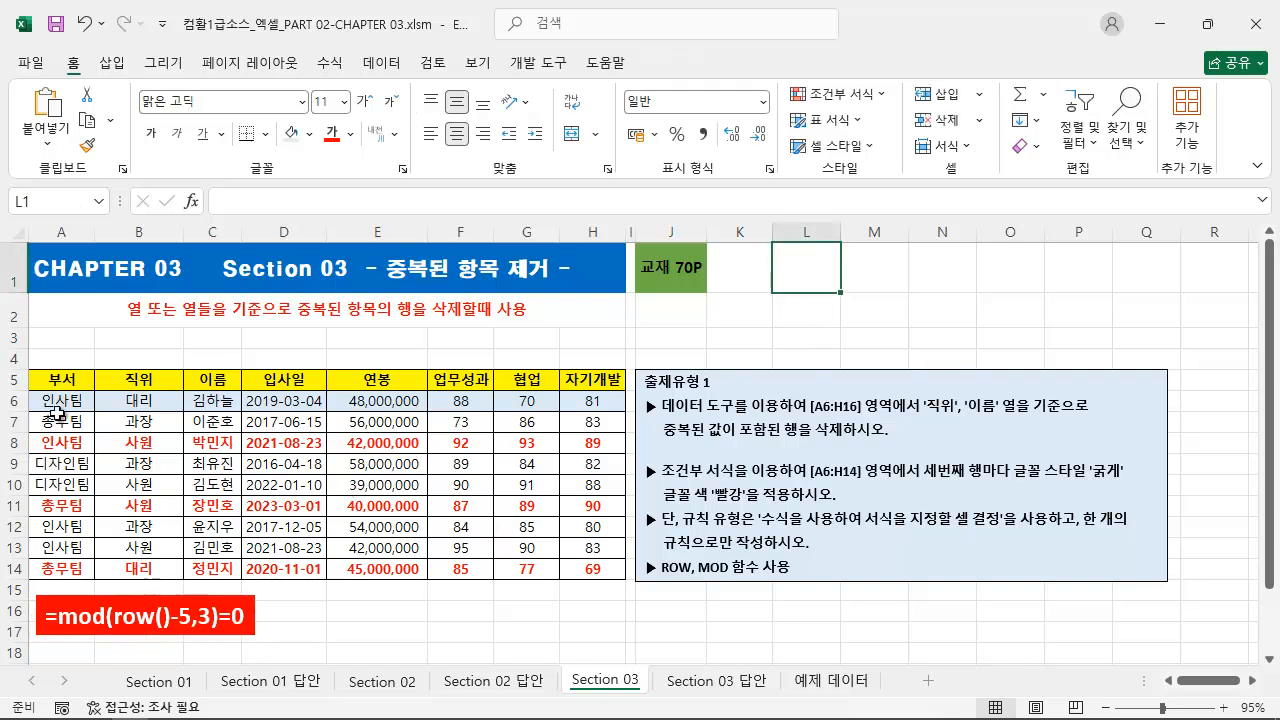
Step: Clear the conditional formatting rules from the selected cells A6:H14
left_click_drag(57, 411, 648, 556)
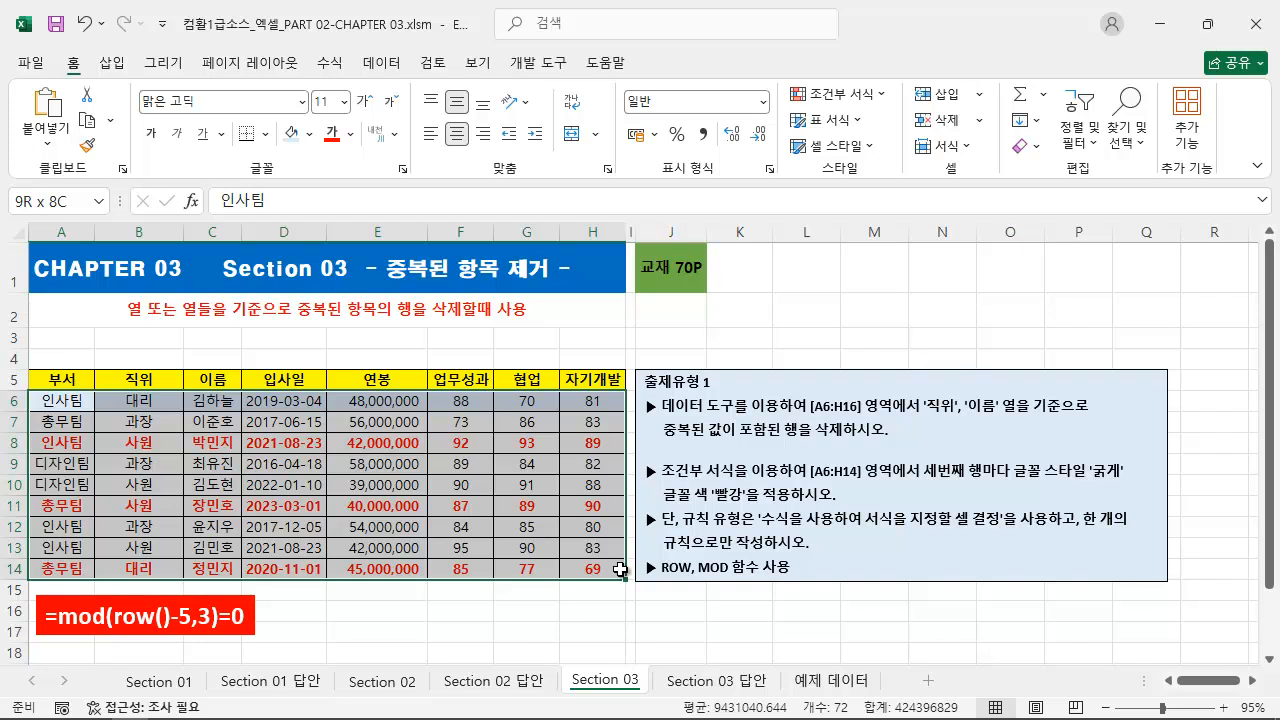
left_click_drag(620, 569, 620, 569)
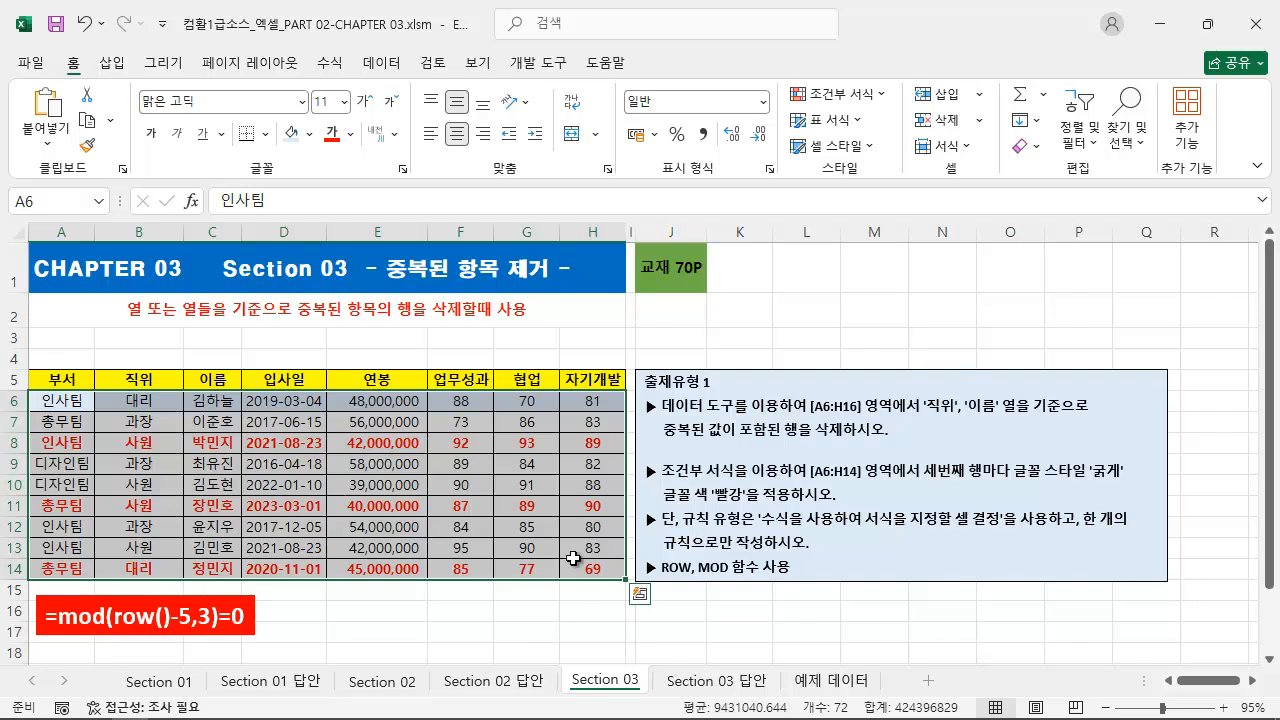
left_click(872, 96)
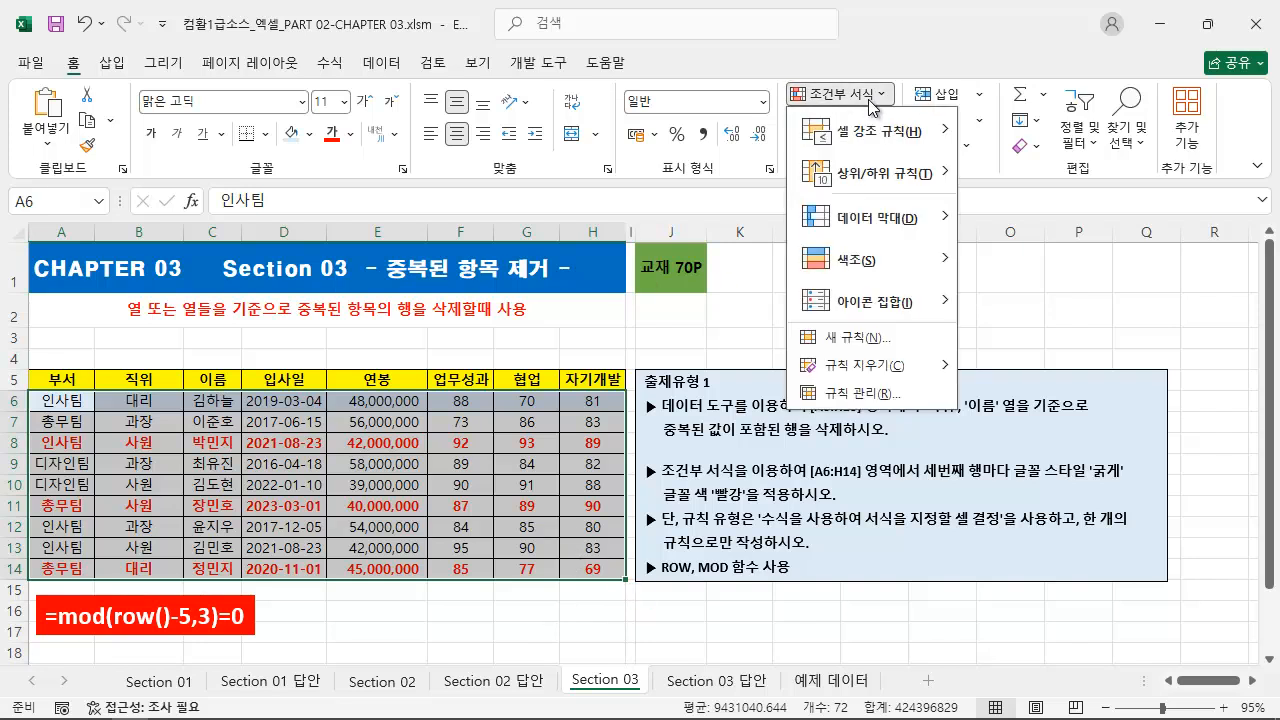
mouse_move(903, 367)
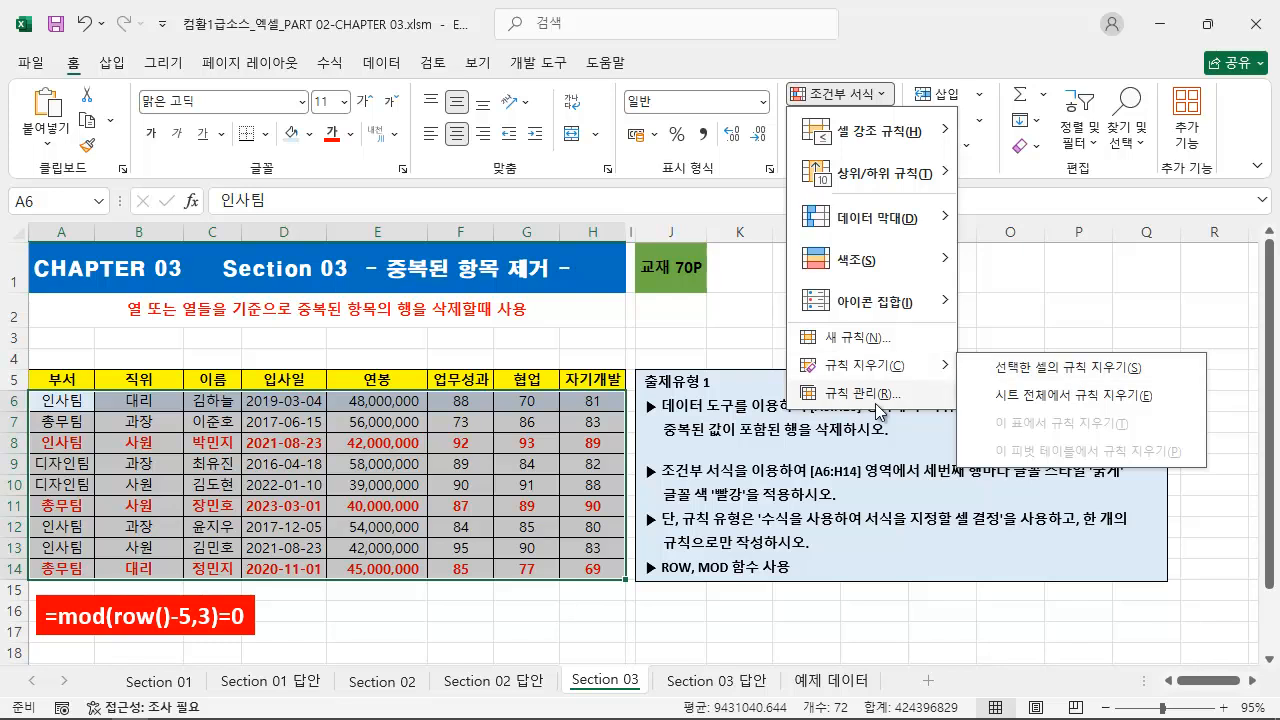
mouse_move(958, 366)
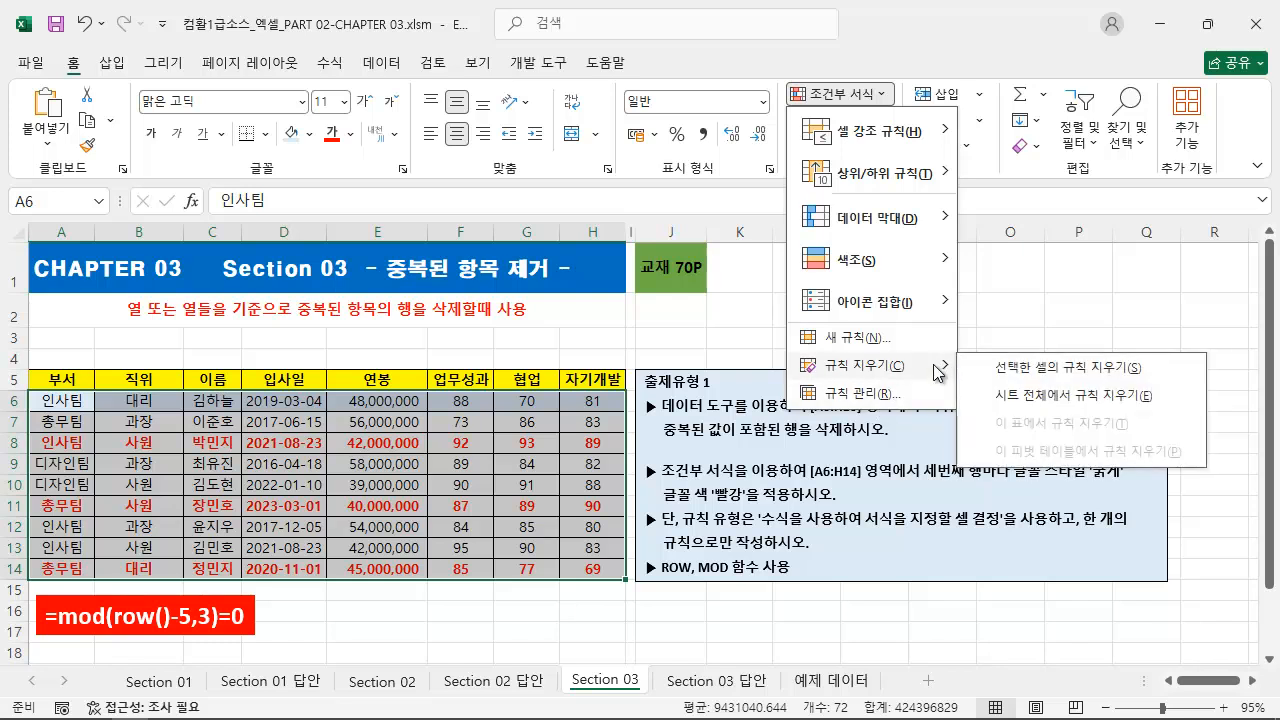
left_click(1006, 366)
left_click(1007, 370)
Step: Create a formula-based conditional formatting rule for A6:H14 and begin its formula with =mod(row(
left_click_drag(84, 404, 600, 565)
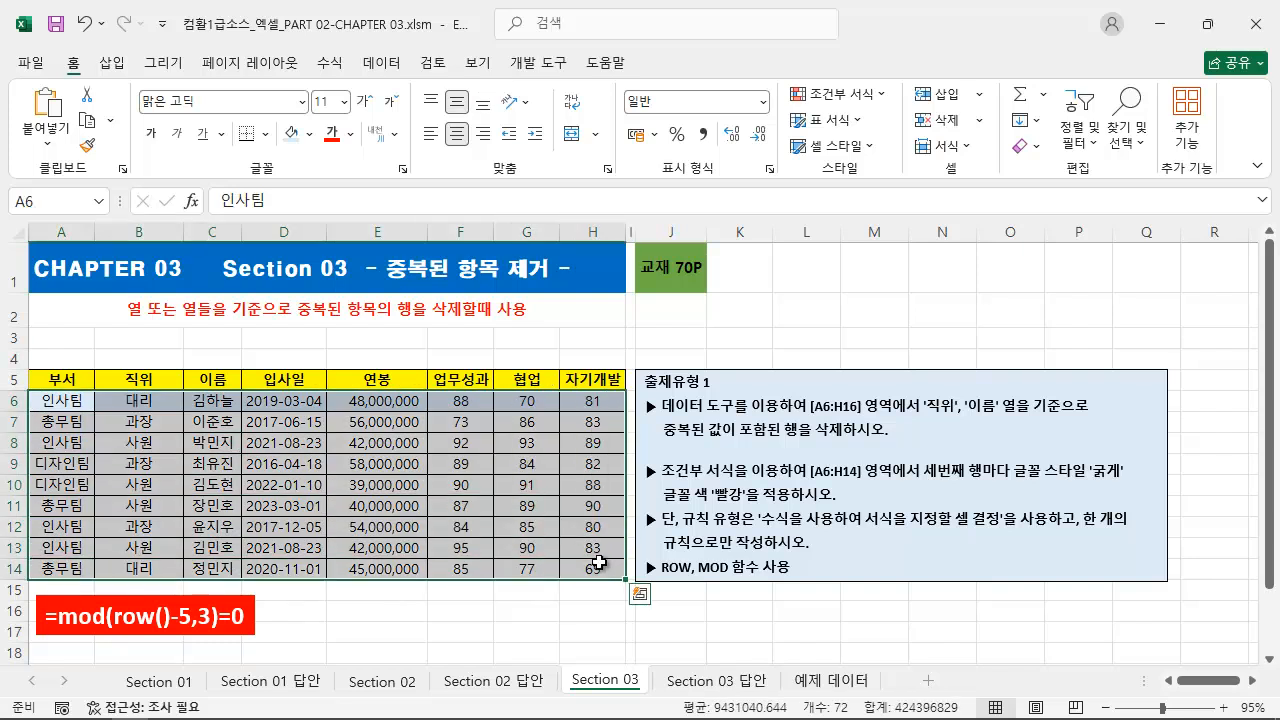
left_click(850, 94)
left_click(891, 337)
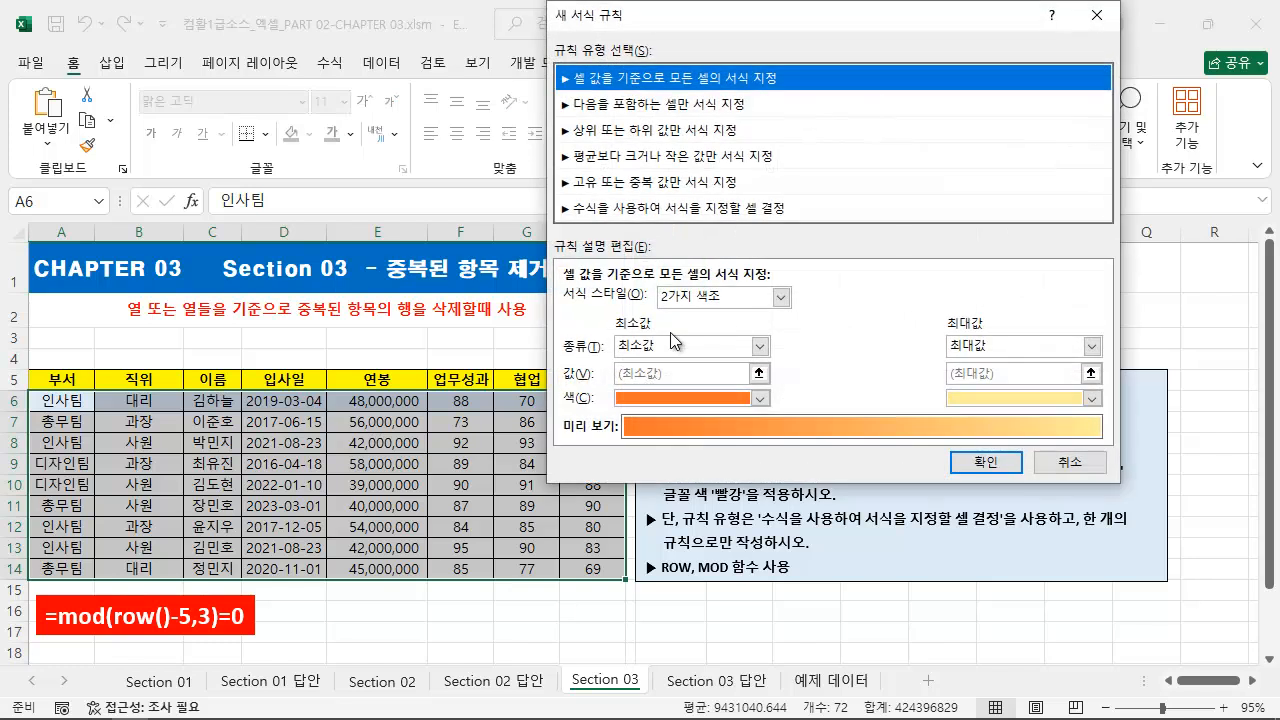
left_click(615, 208)
left_click(638, 301)
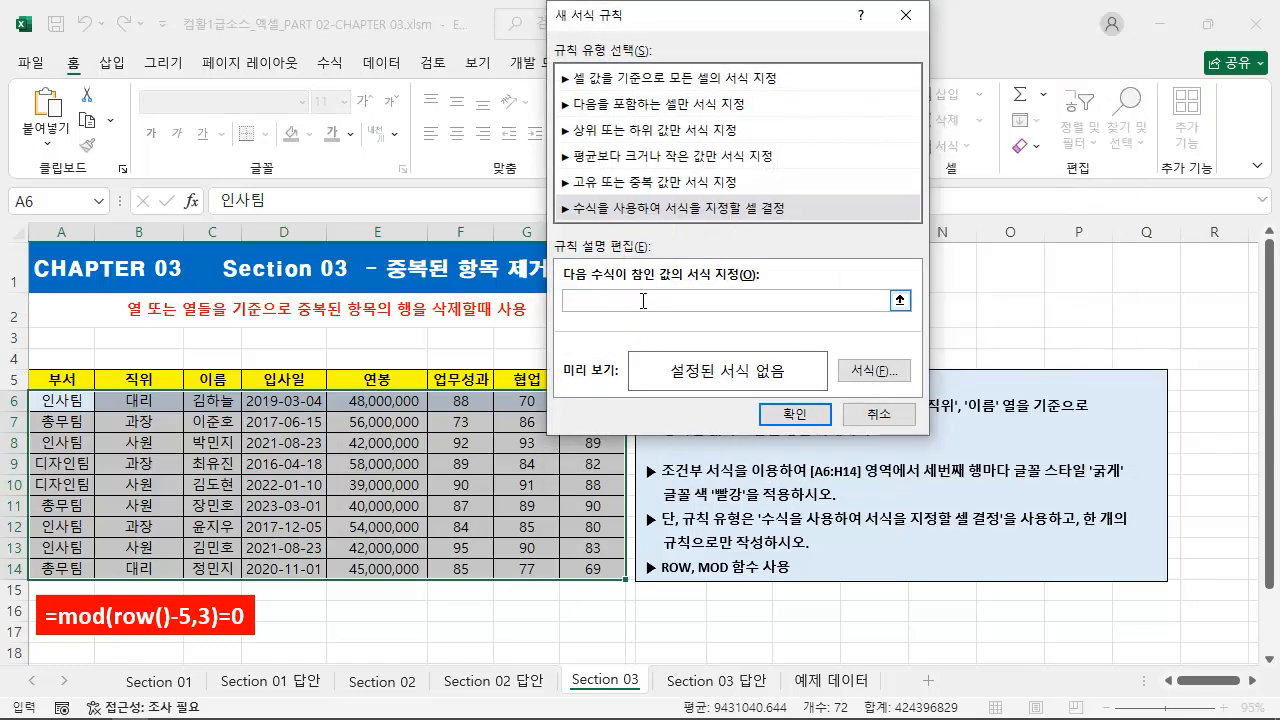
type("=mod(row(")
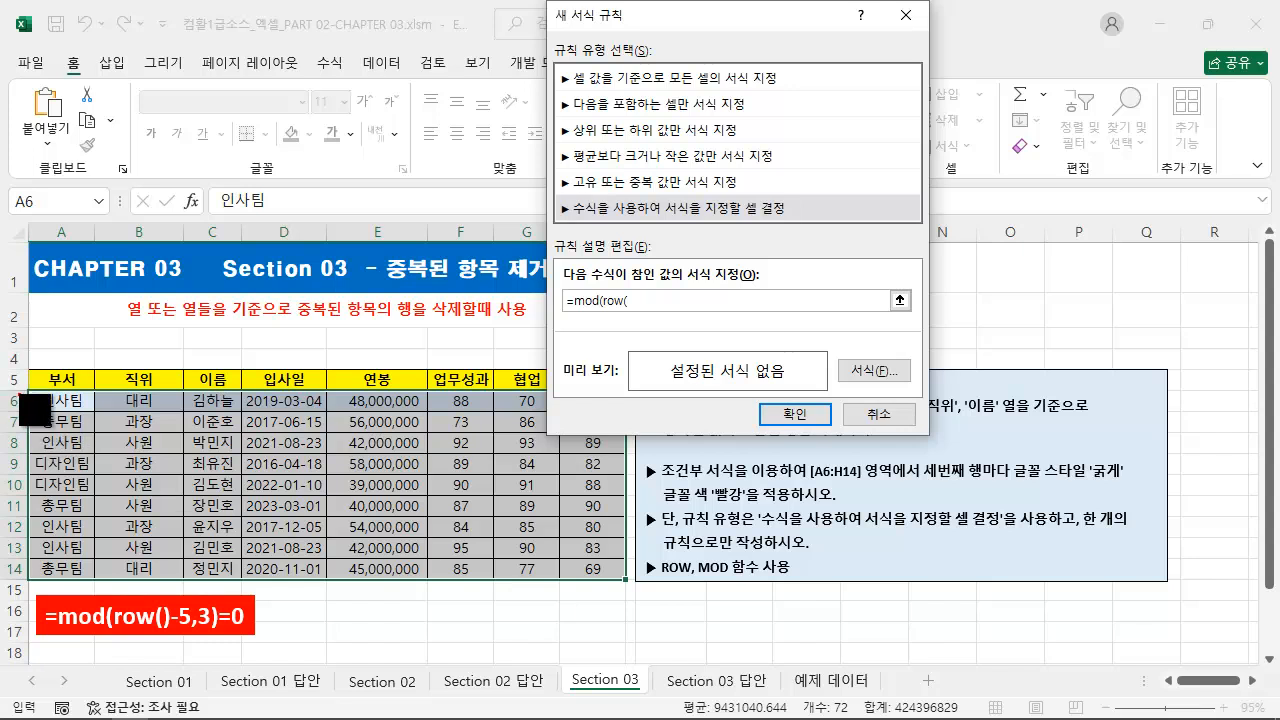
mouse_move(30, 390)
left_mouse_down()
mouse_move(306, 496)
mouse_move(626, 578)
left_mouse_up()
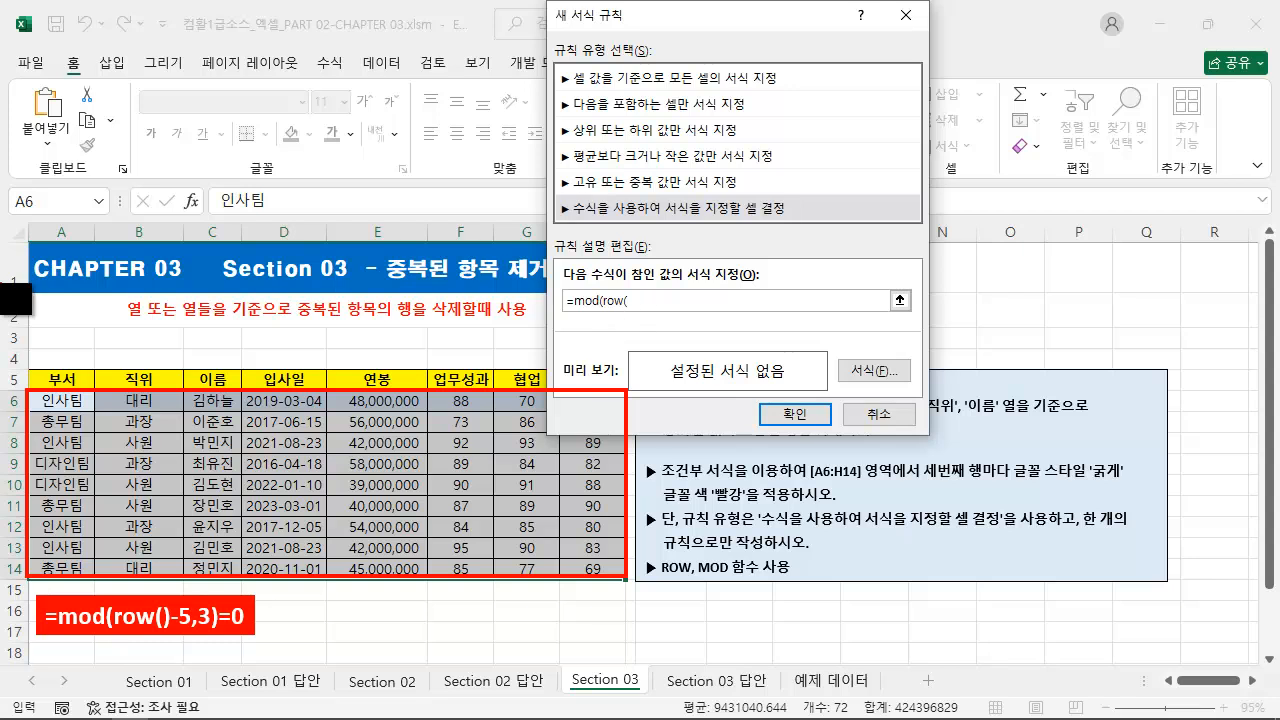
mouse_move(31, 244)
left_mouse_down()
mouse_move(58, 286)
mouse_move(91, 291)
left_mouse_up()
key("Escape")
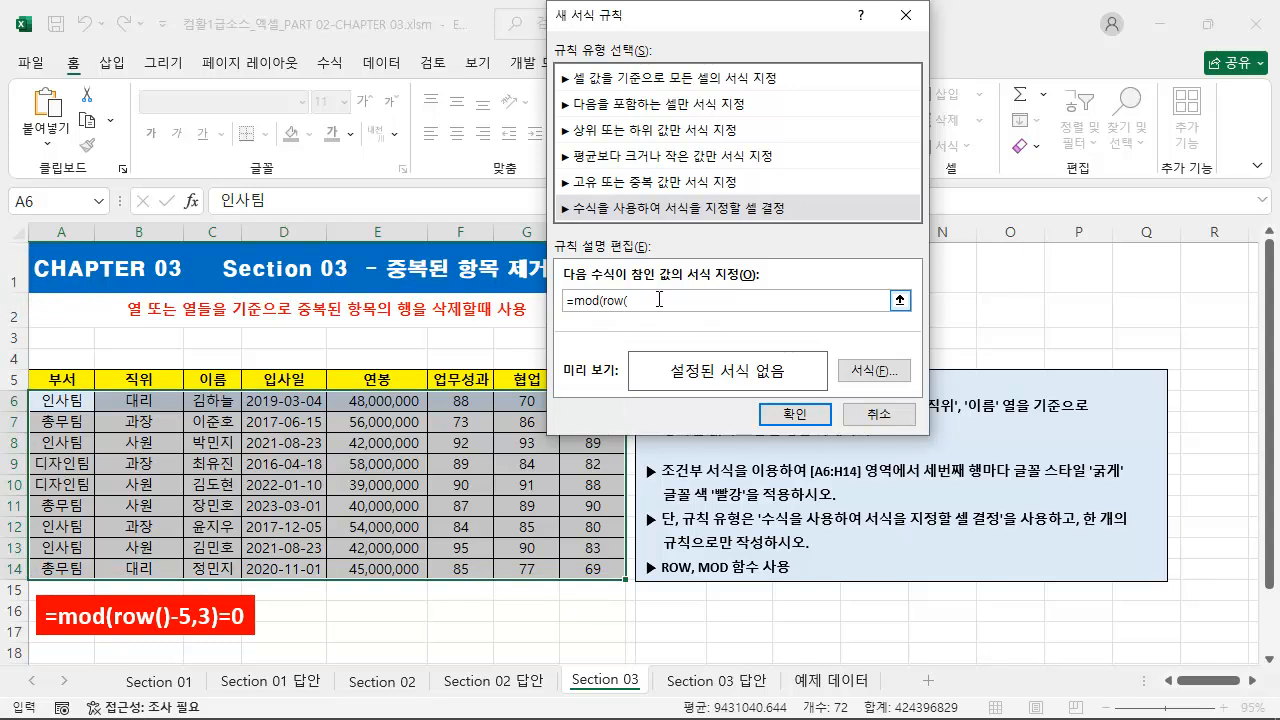
left_click(62, 267)
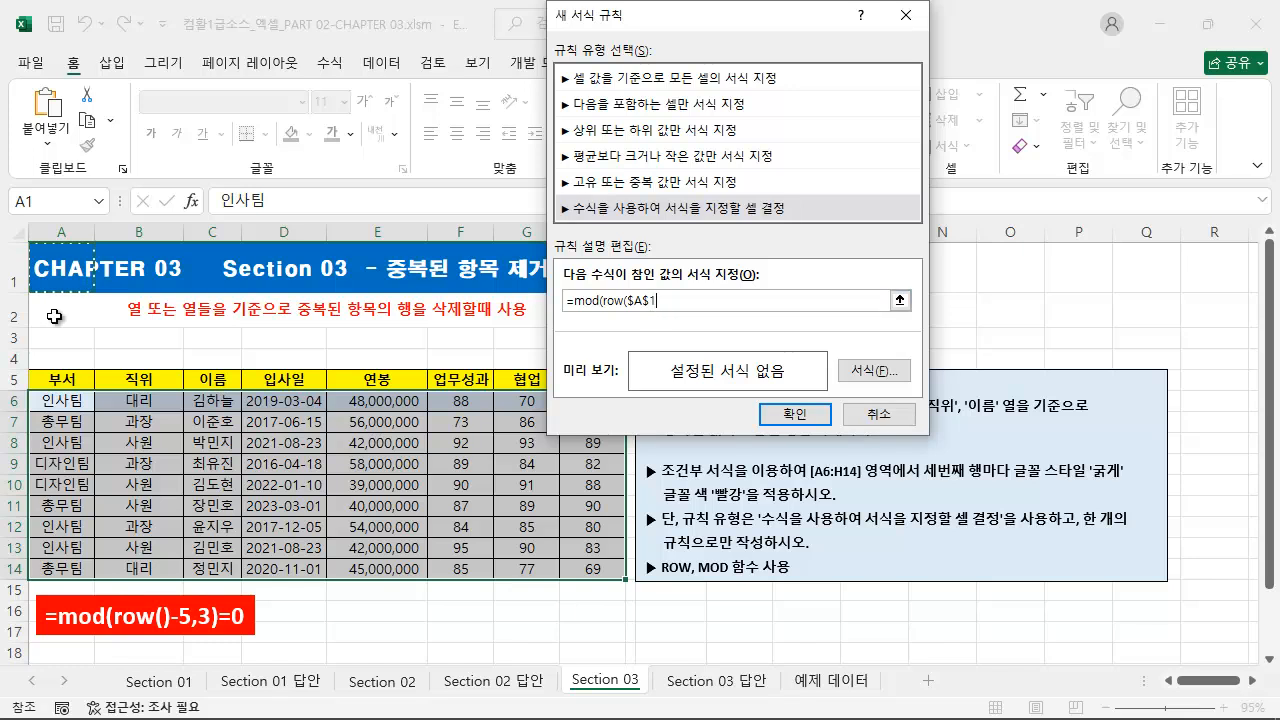
key("ctrl+2")
mouse_move(38, 402)
left_mouse_down()
mouse_move(27, 407)
mouse_move(42, 420)
mouse_move(38, 472)
left_mouse_up()
mouse_move(40, 270)
left_mouse_down()
mouse_move(14, 300)
mouse_move(31, 356)
mouse_move(11, 362)
mouse_move(37, 374)
left_mouse_up()
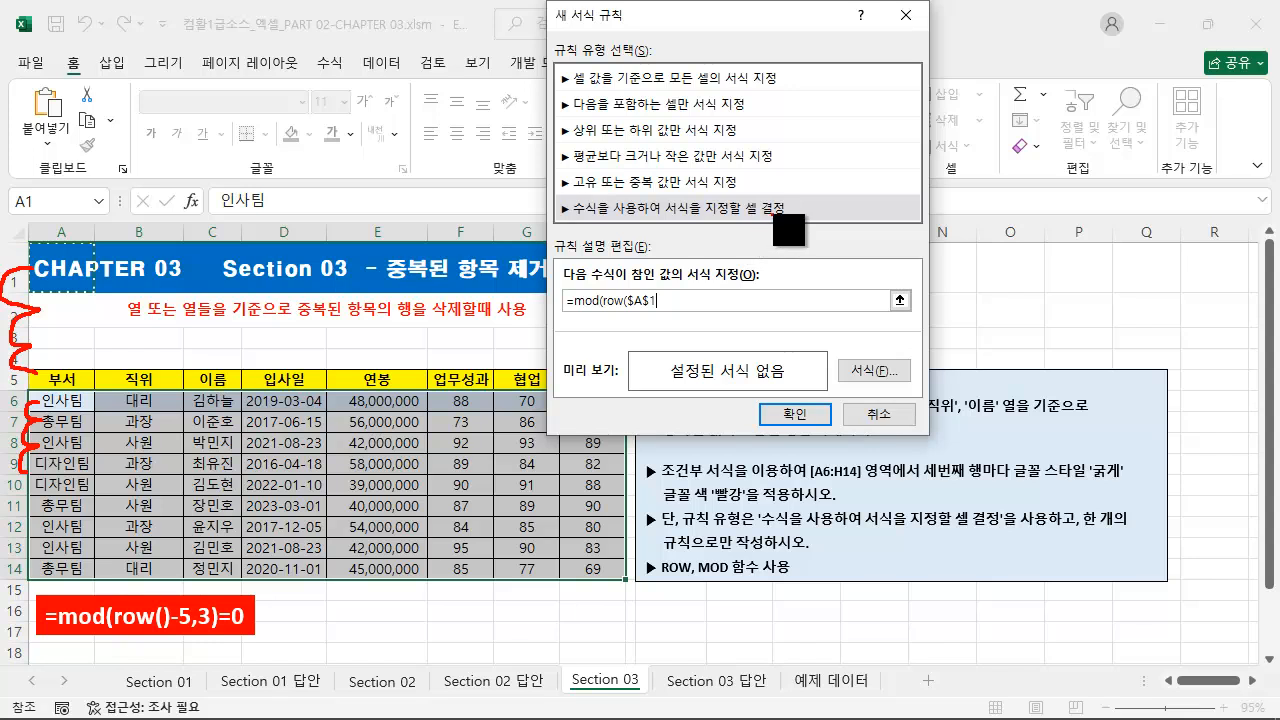
key("Escape")
left_click_drag(660, 300, 624, 309)
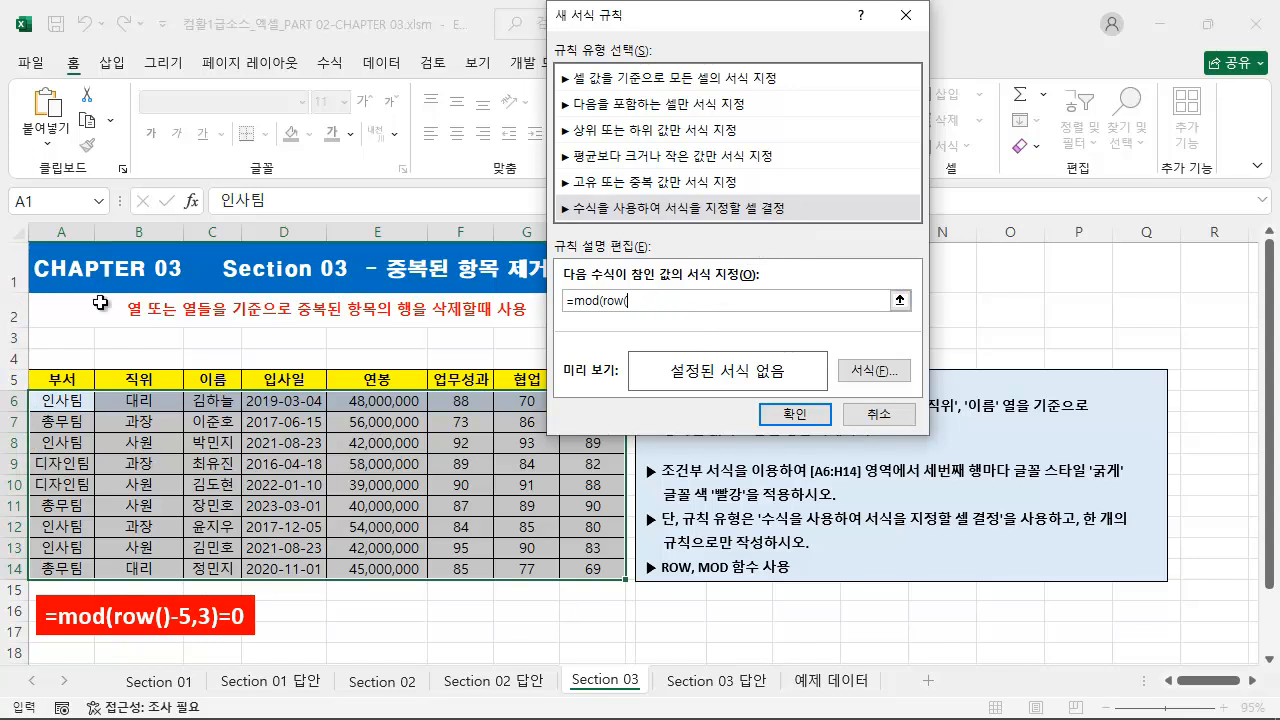
Step: Complete the rule formula as =mod(row($A1),3)=0, referencing A1 with only the column fixed
left_click(65, 268)
key("F4")
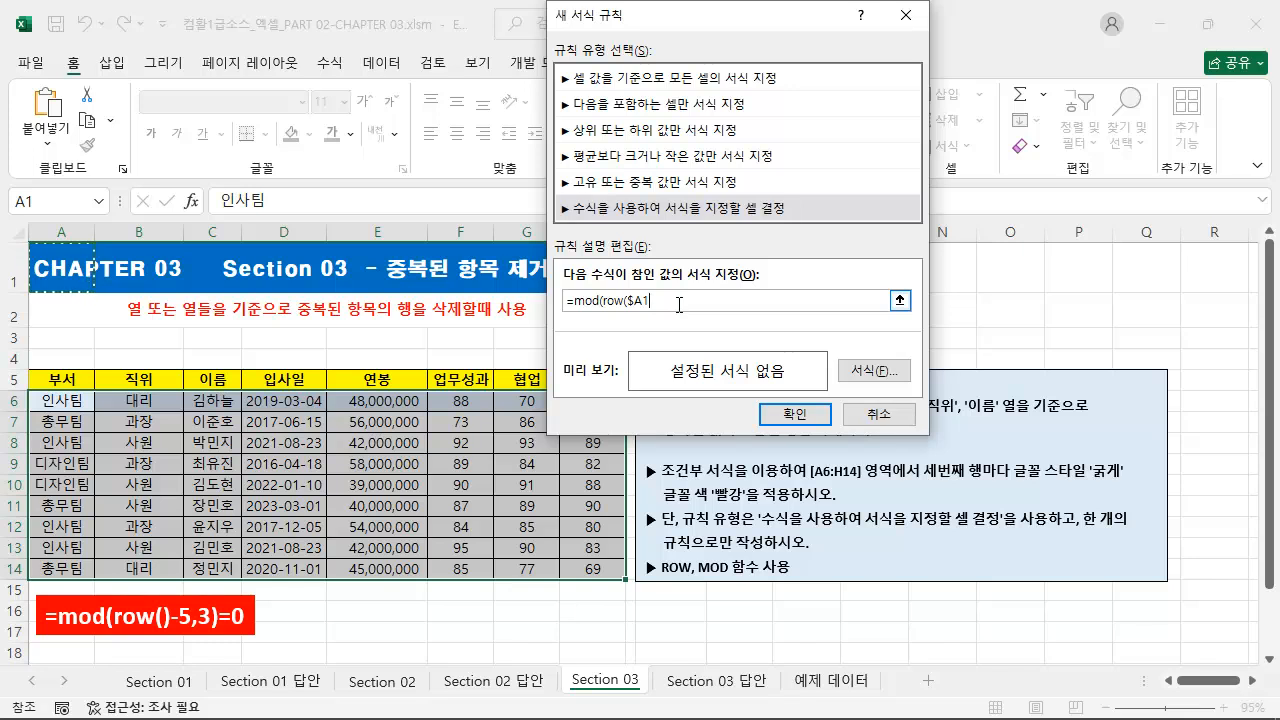
type("),3")
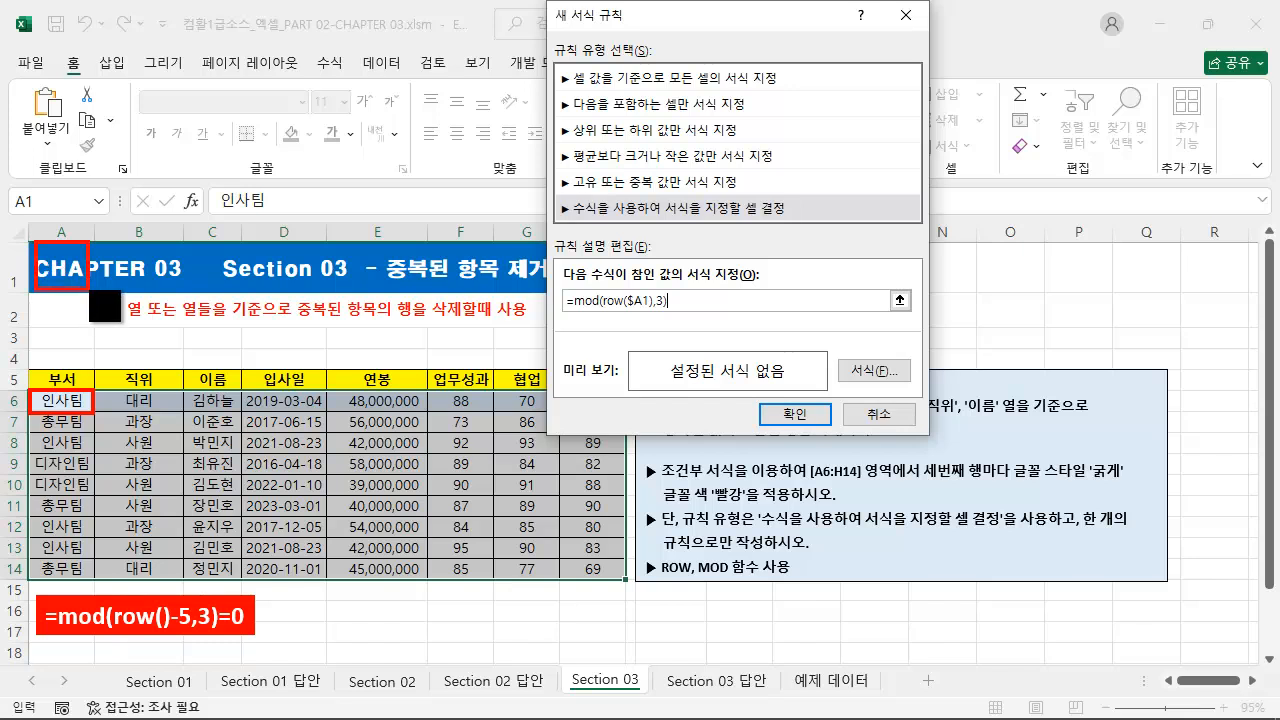
left_click_drag(627, 314, 625, 330)
key("Escape")
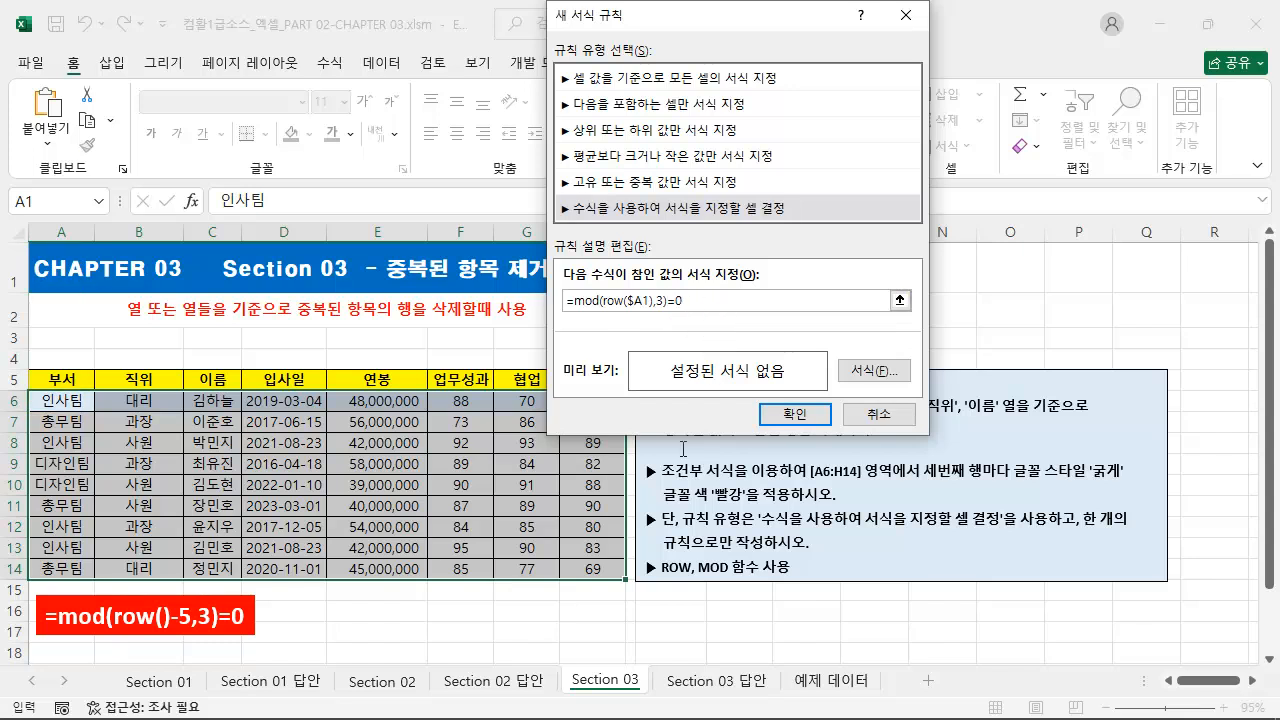
mouse_move(37, 398)
left_mouse_down()
mouse_move(38, 422)
mouse_move(92, 434)
left_mouse_up()
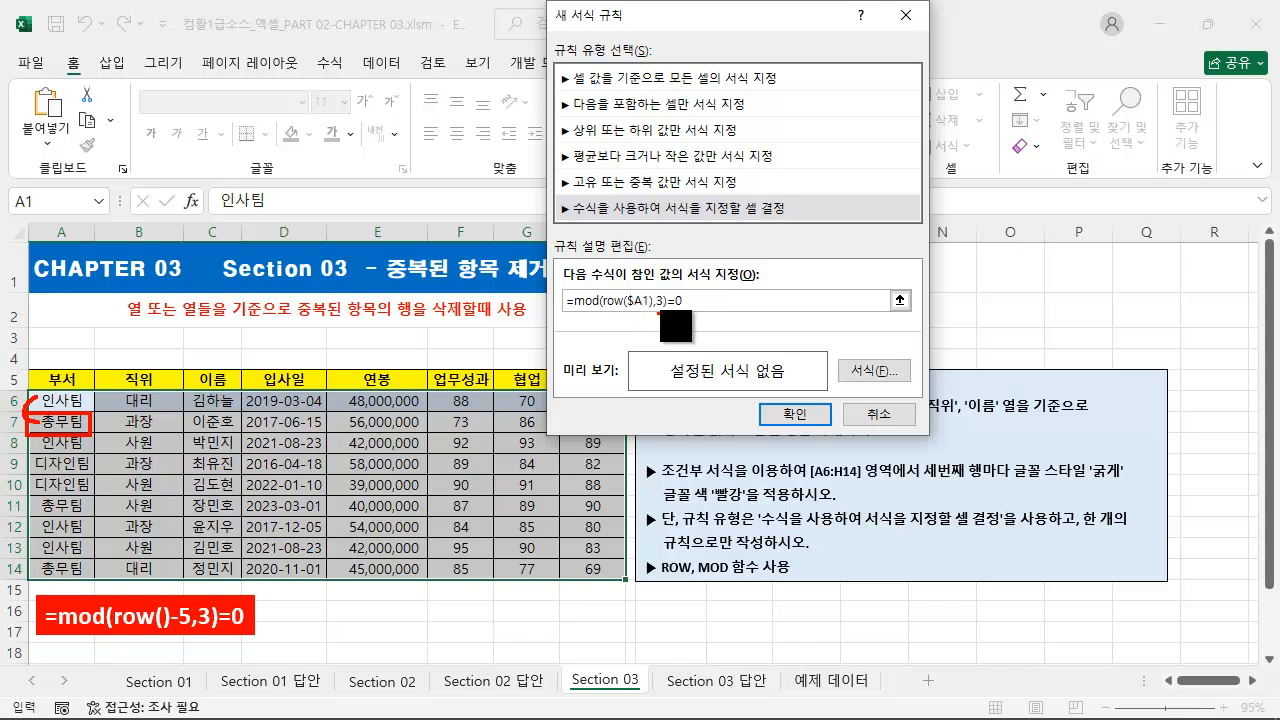
mouse_move(28, 294)
left_mouse_down()
mouse_move(60, 328)
mouse_move(94, 331)
left_mouse_up()
left_click(618, 318)
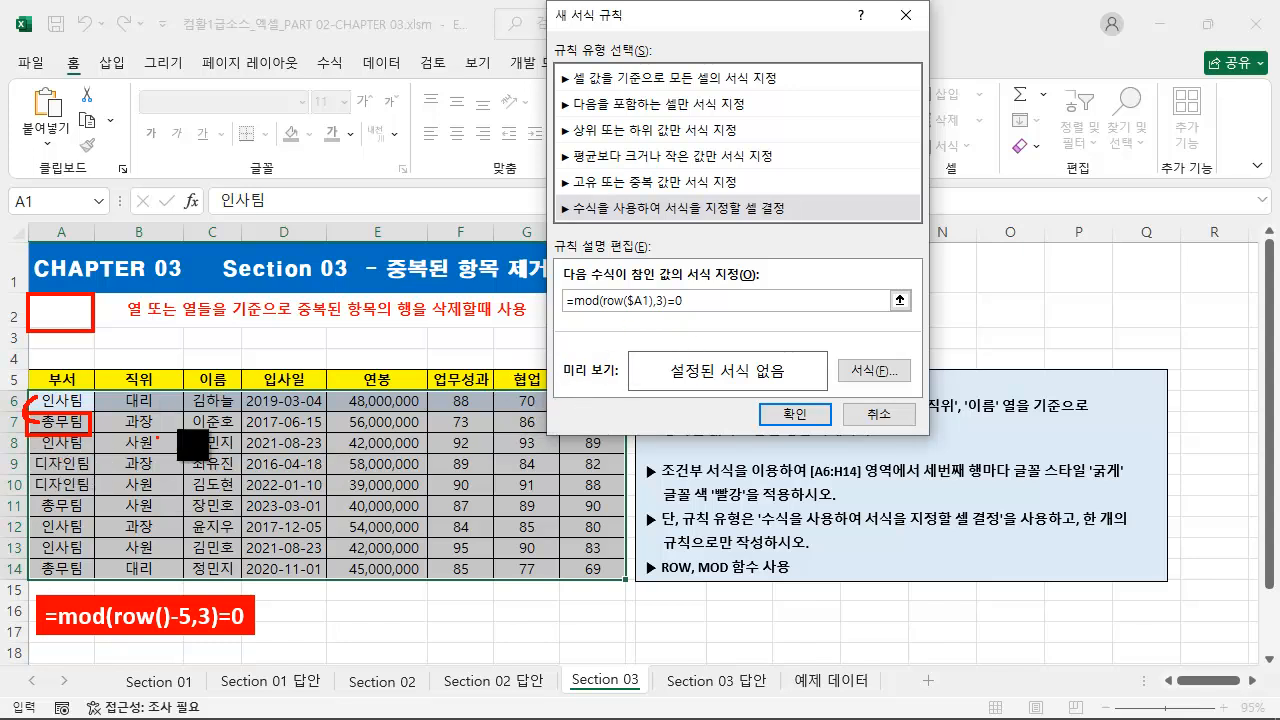
key("Escape")
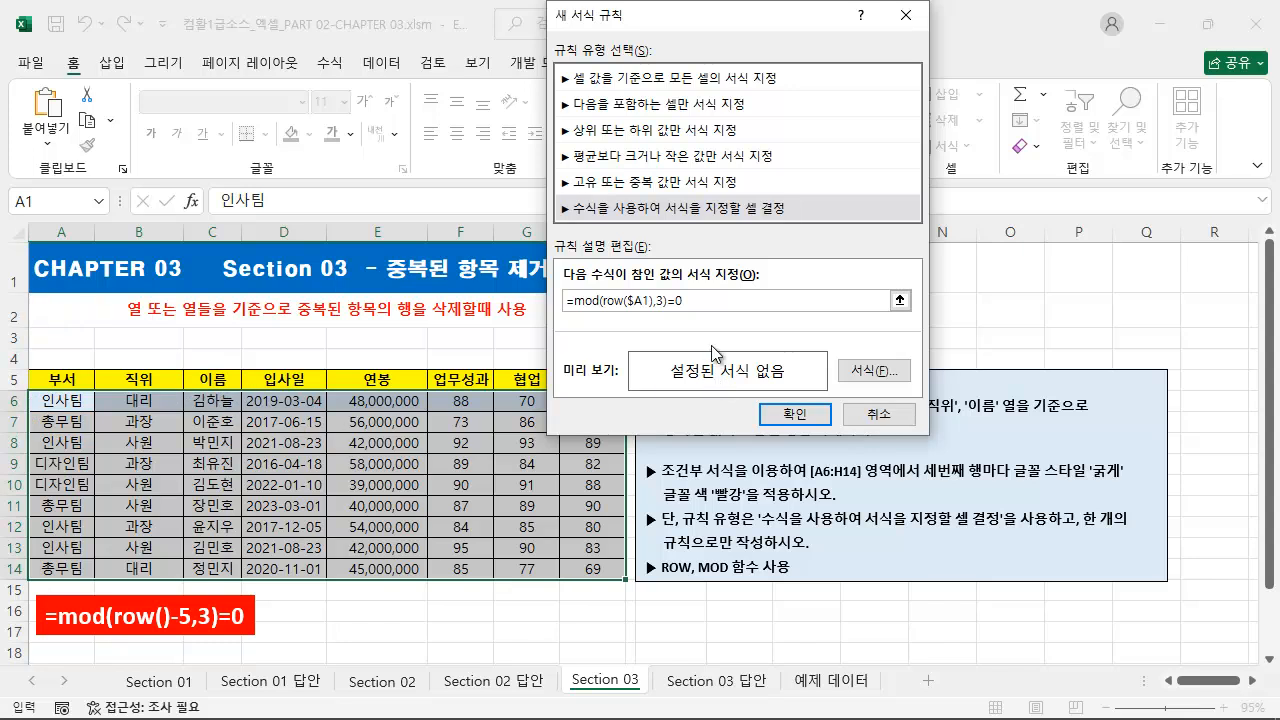
Step: Copy the whole formula text =mod(row($A1),3)=0 from the new rule
left_click(728, 298)
left_click(716, 299)
left_click_drag(716, 299, 491, 297)
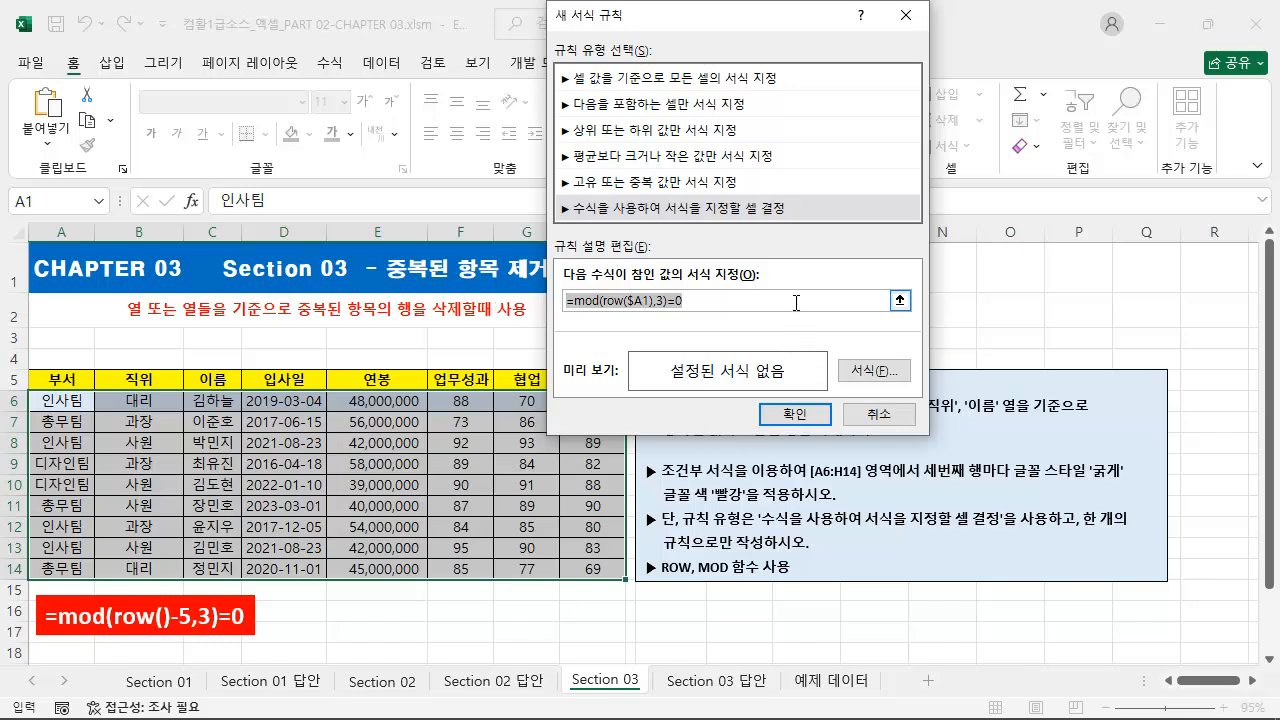
Step: Give the rule the font style 굵게 and the standard font colour red, and apply it to the range
left_click(866, 370)
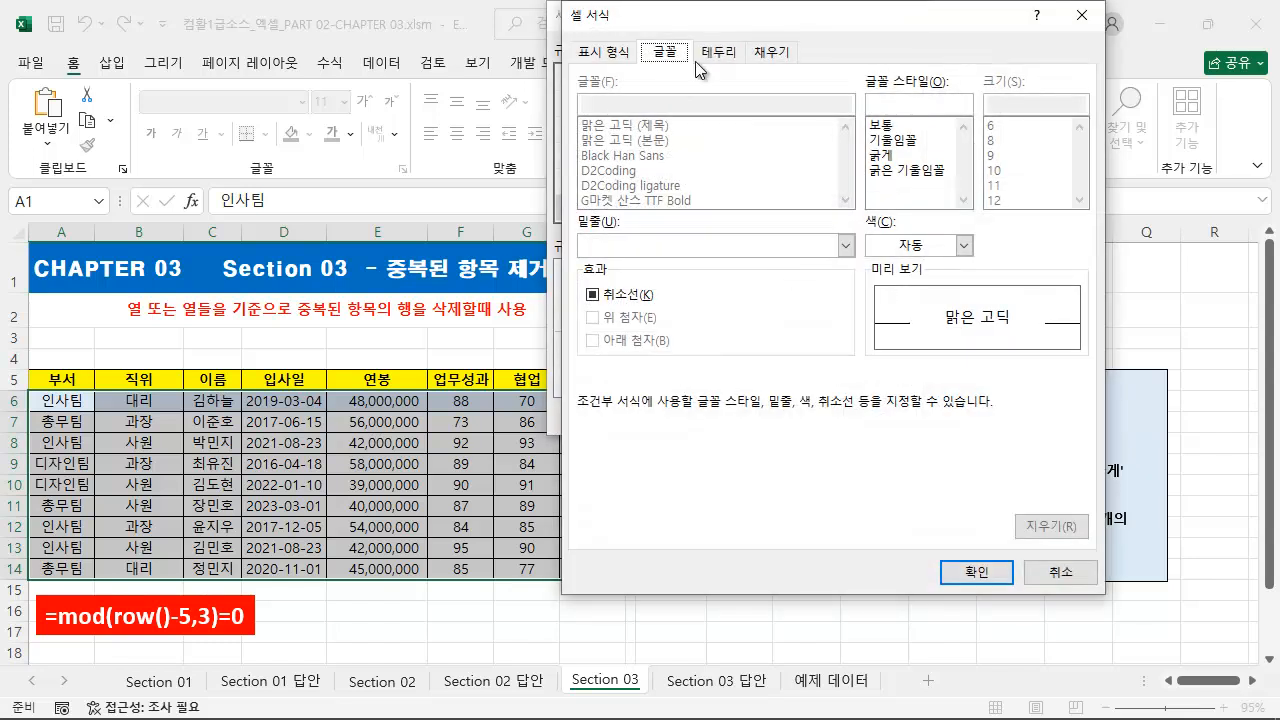
left_click(881, 155)
left_click(963, 245)
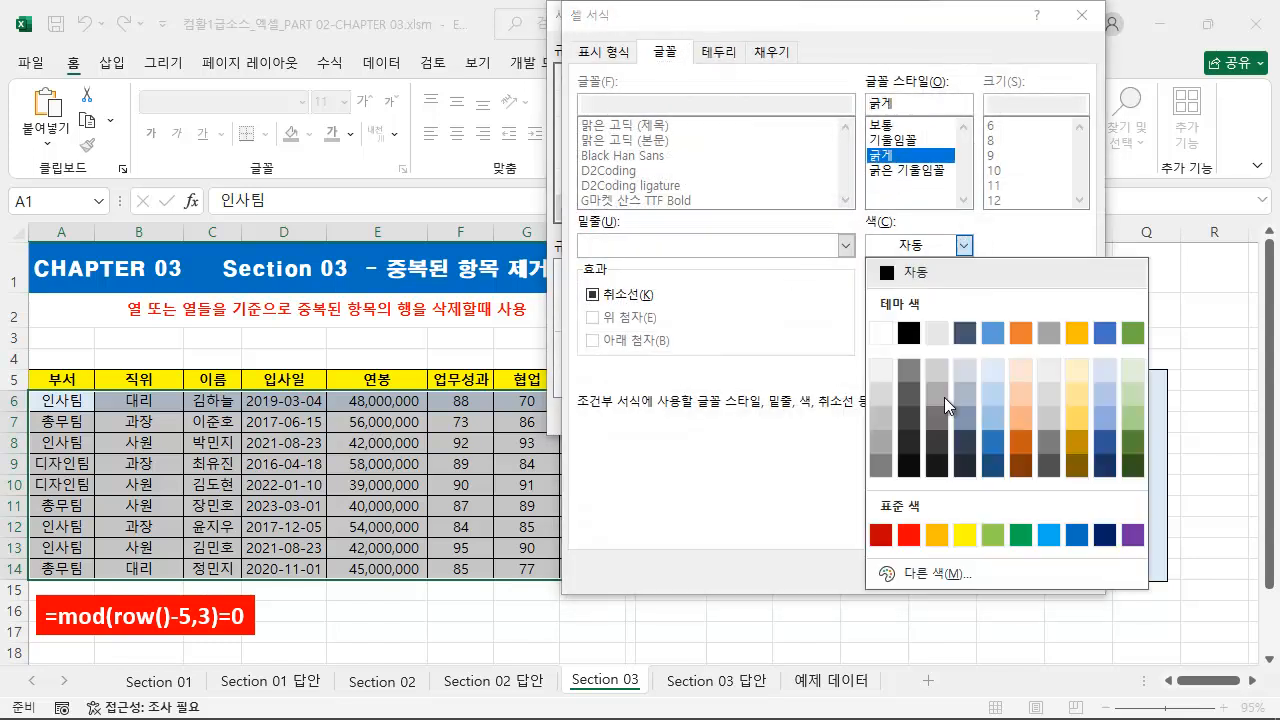
left_click(915, 539)
left_click(993, 575)
left_click(806, 418)
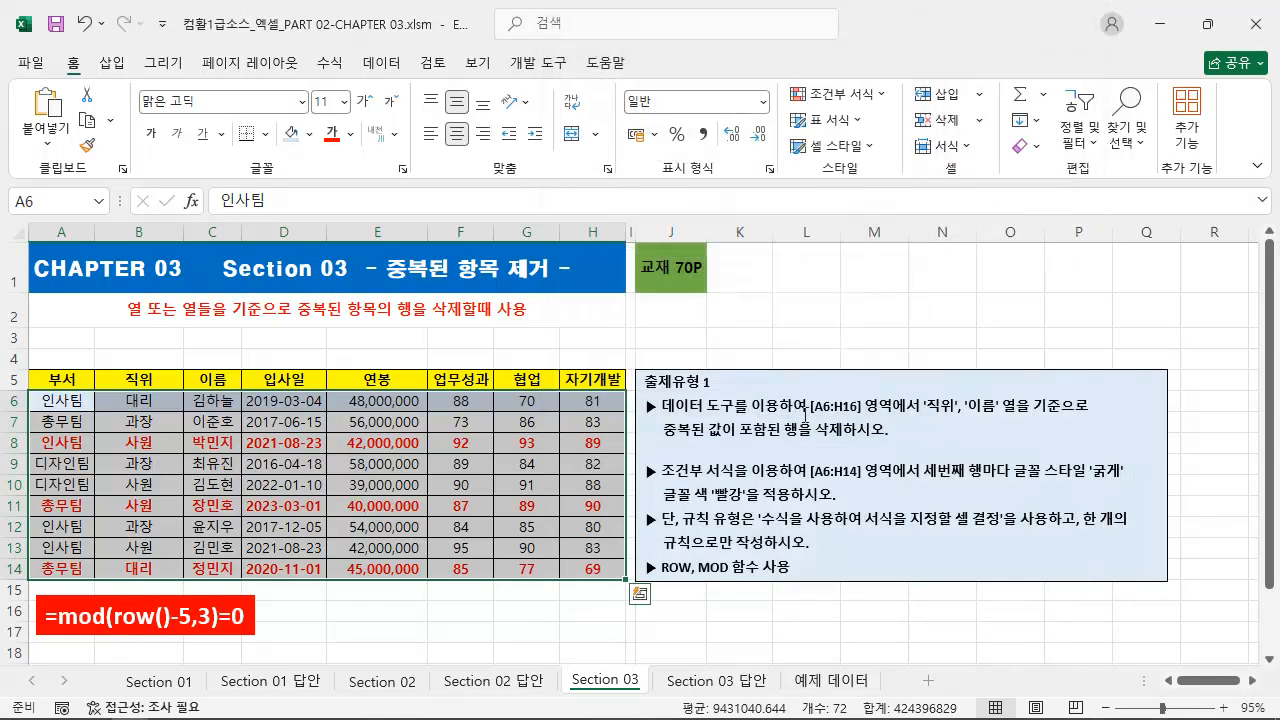
Step: Duplicate the red formula text box beside the original, replace its text with the copied =mod(row($A1),3)=0 and deselect it
left_click(204, 610)
left_click_drag(208, 597, 458, 600)
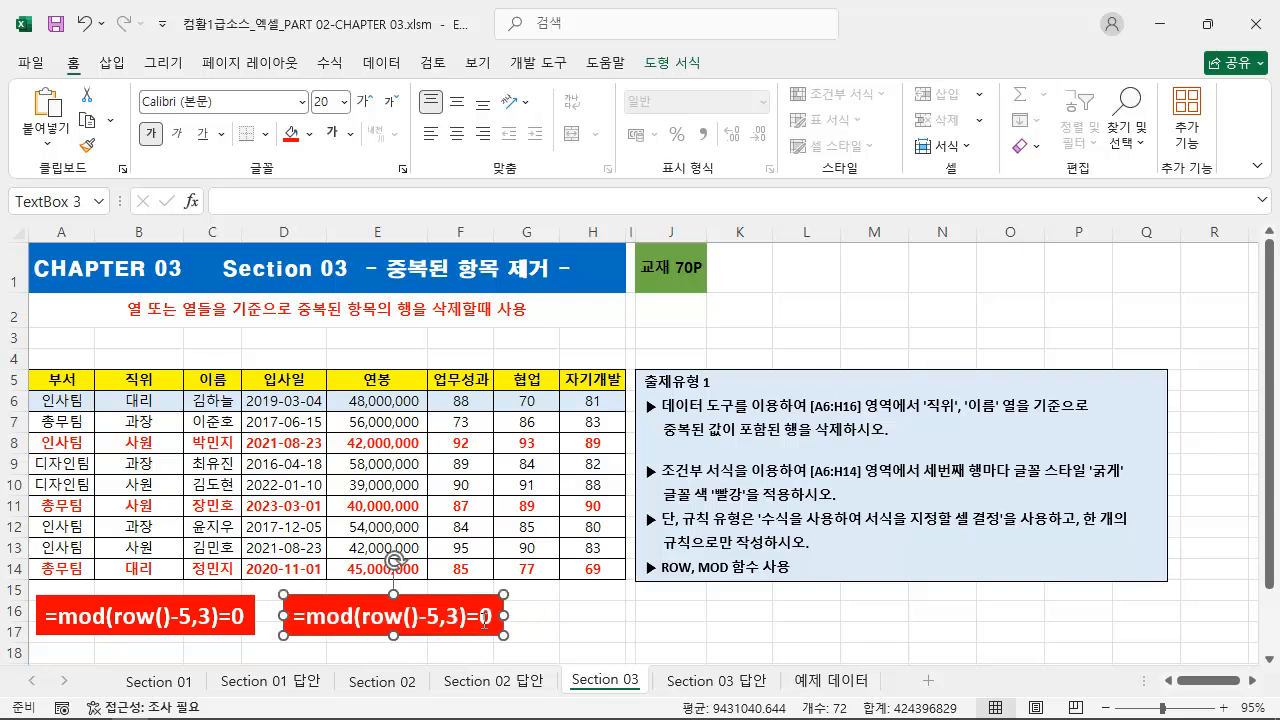
key("ctrl+a")
key("ctrl+v")
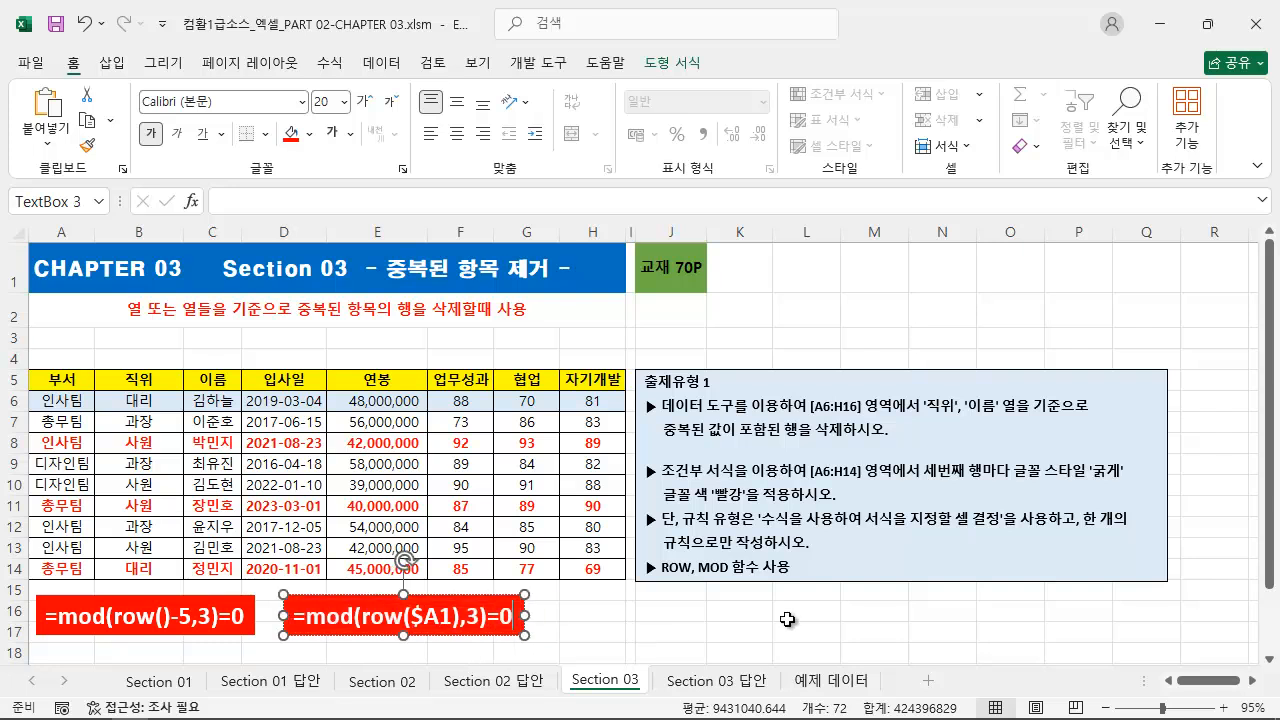
left_click(745, 620)
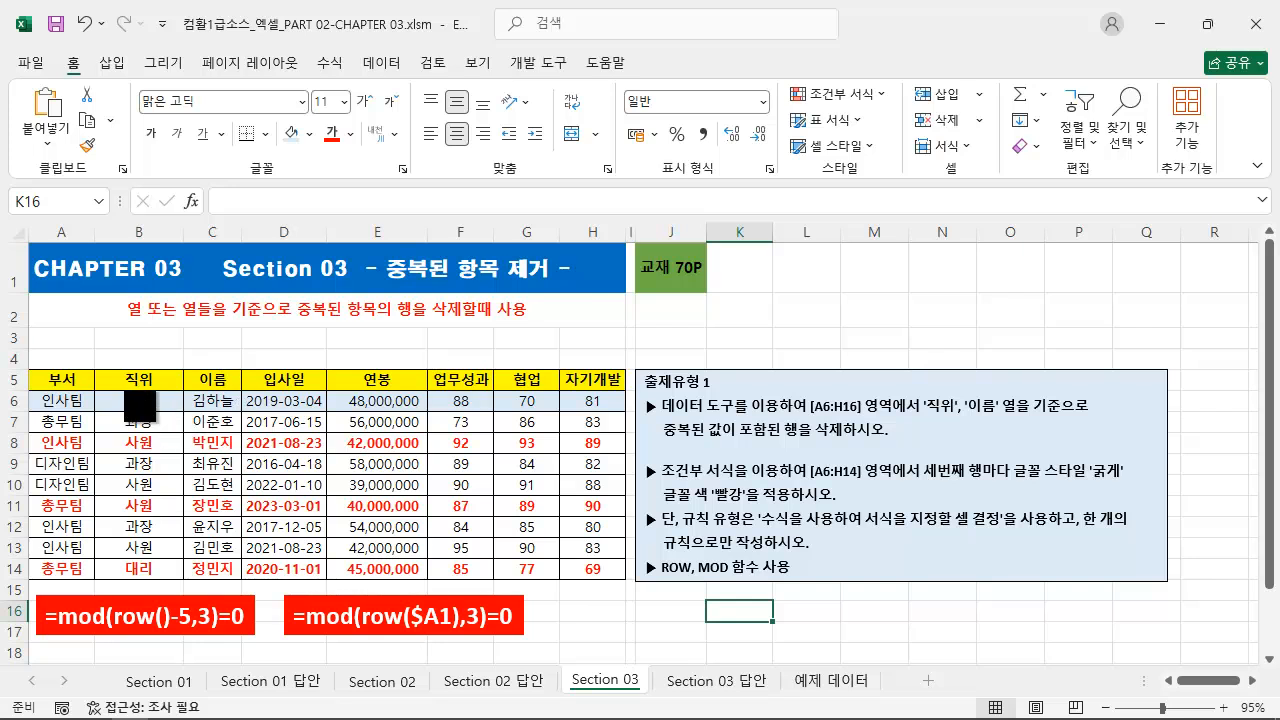
left_click_drag(93, 366, 240, 389)
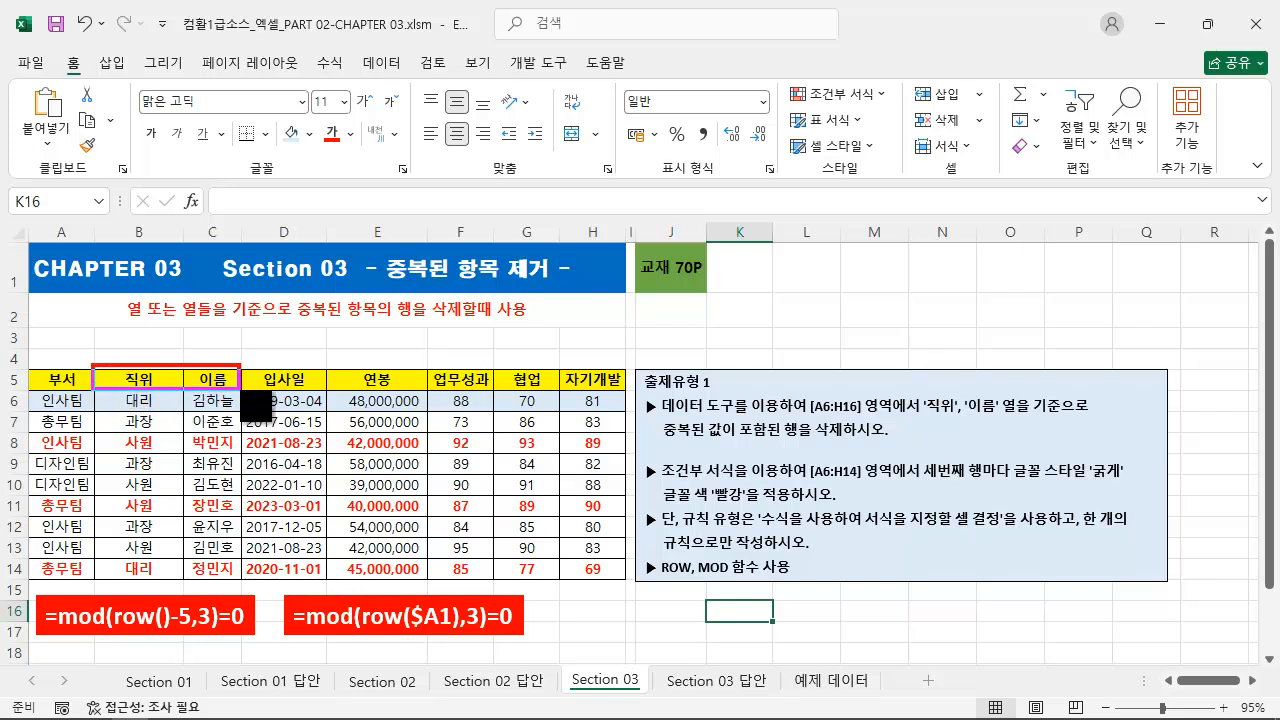
left_click_drag(30, 431, 607, 455)
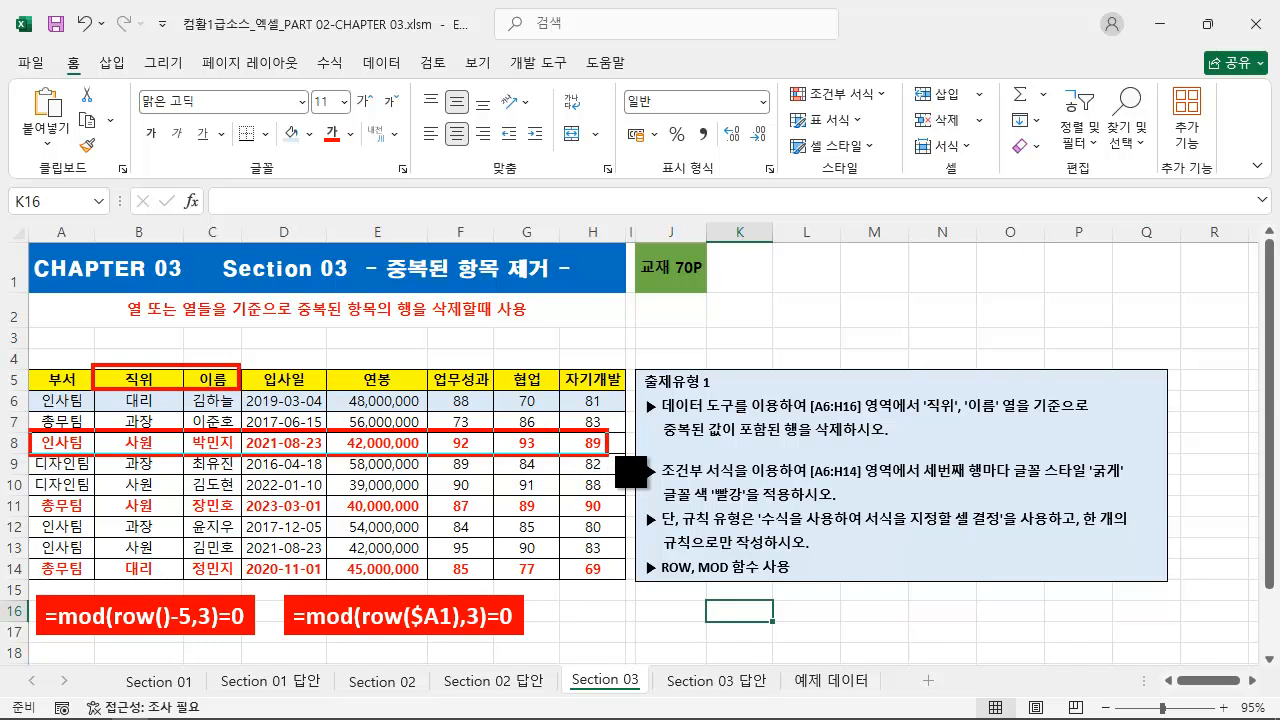
key("ctrl+z")
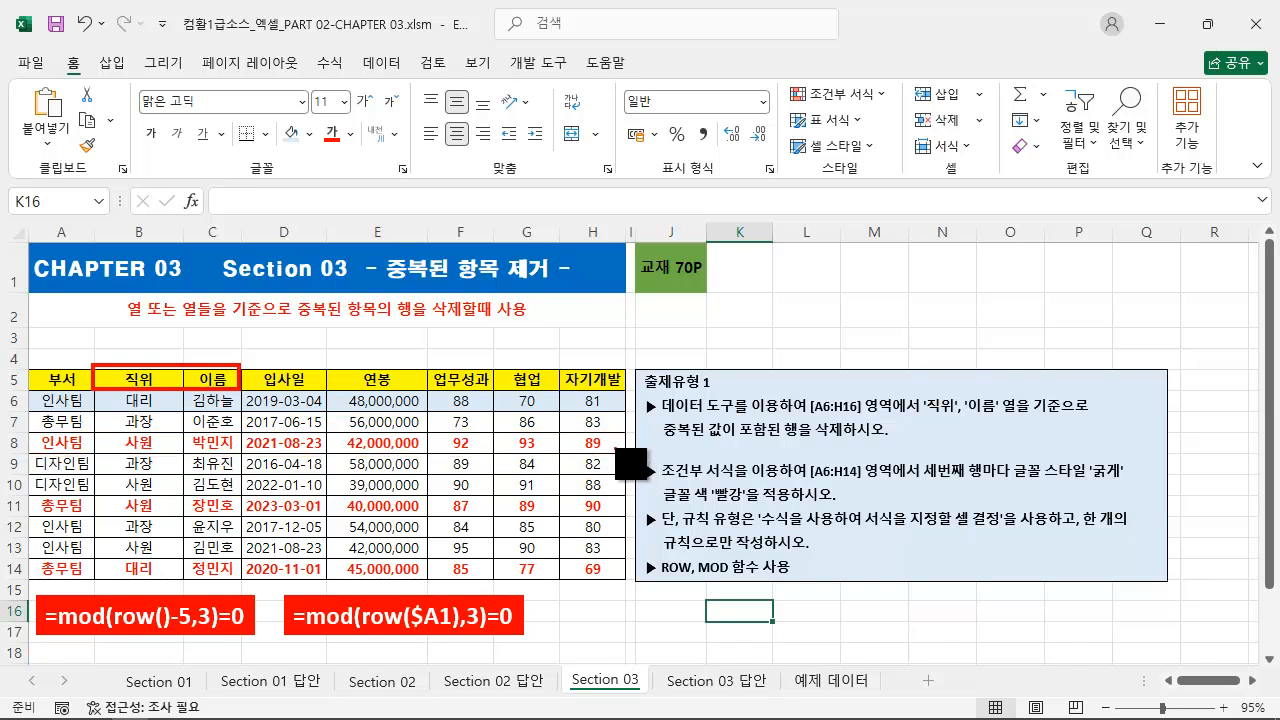
key("Escape")
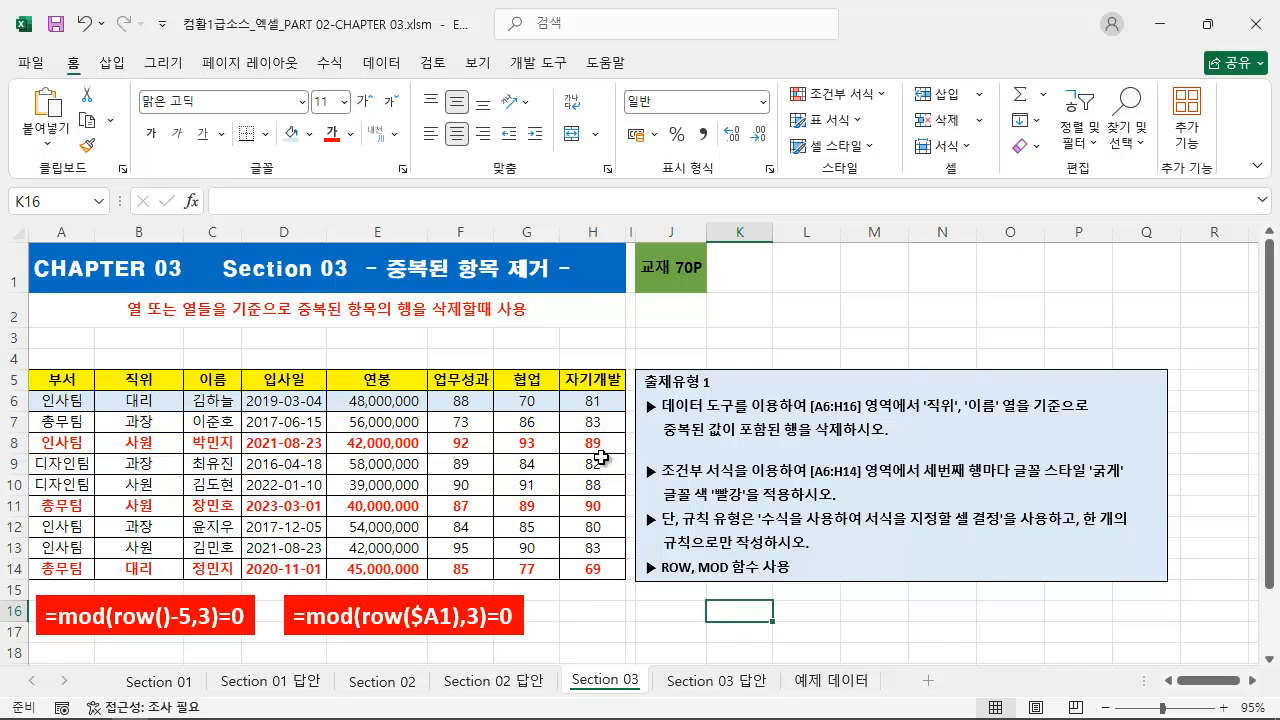